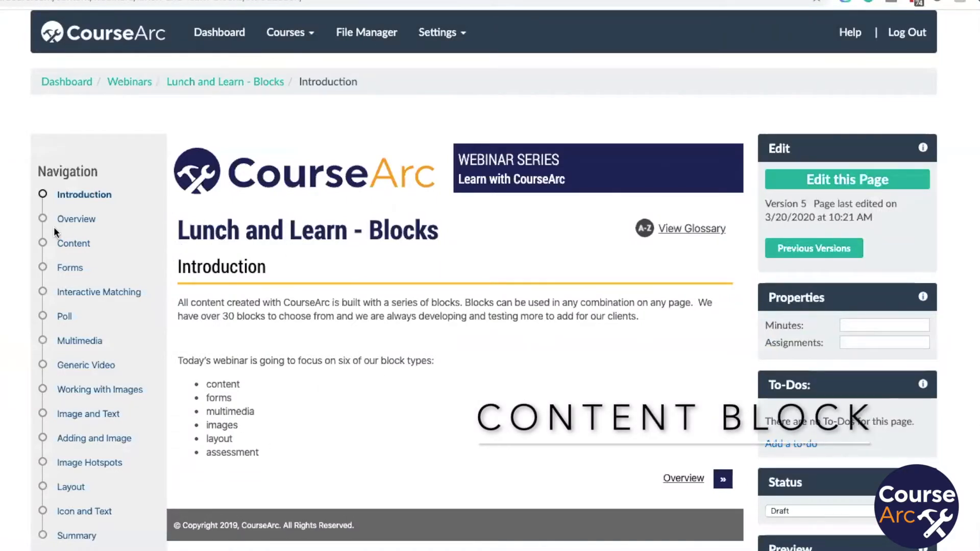
Put the Content page into edit mode and start adding a block below its existing content.
{"action": "left_click", "coordinate": [63, 245]}
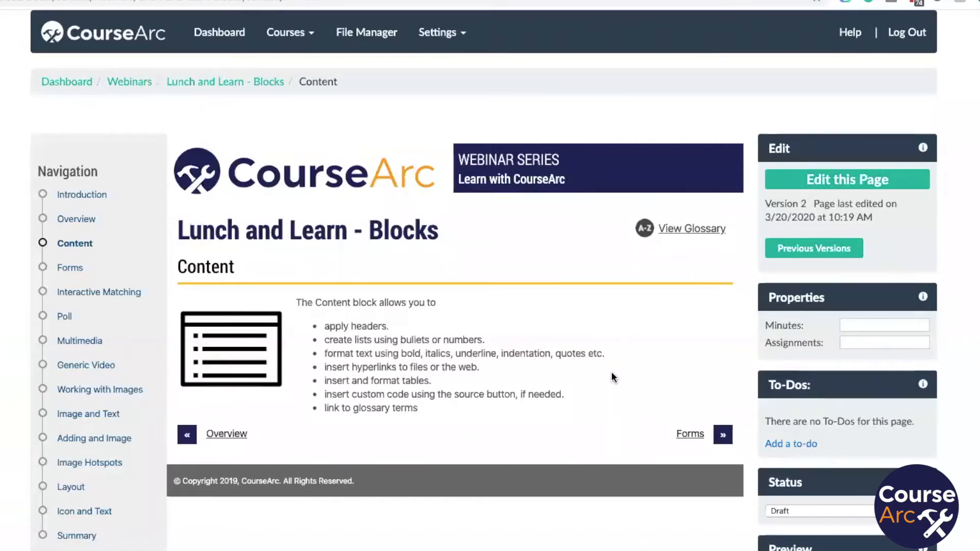
{"action": "left_click", "coordinate": [831, 182]}
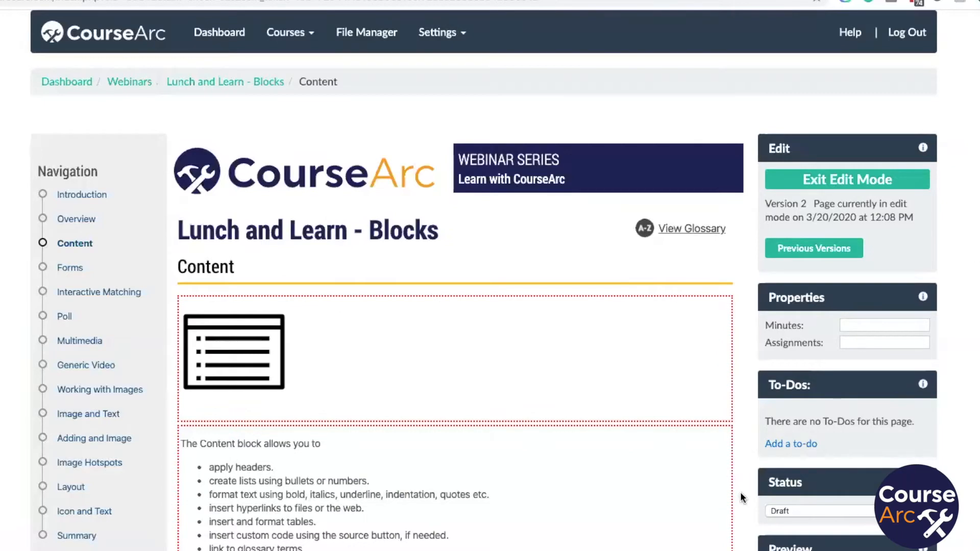
{"action": "scroll", "coordinate": [741, 494], "scroll_direction": "down", "scroll_amount": 3}
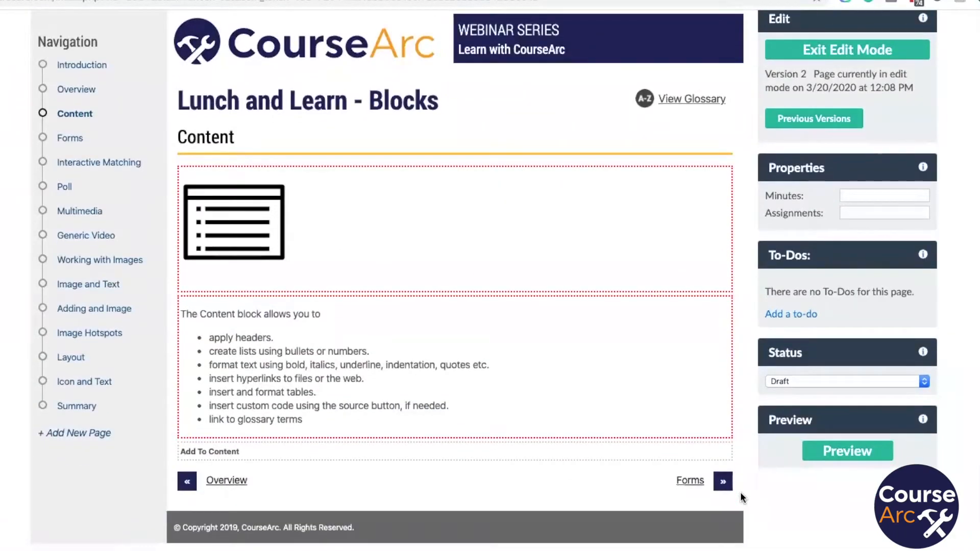
{"action": "left_click", "coordinate": [301, 455]}
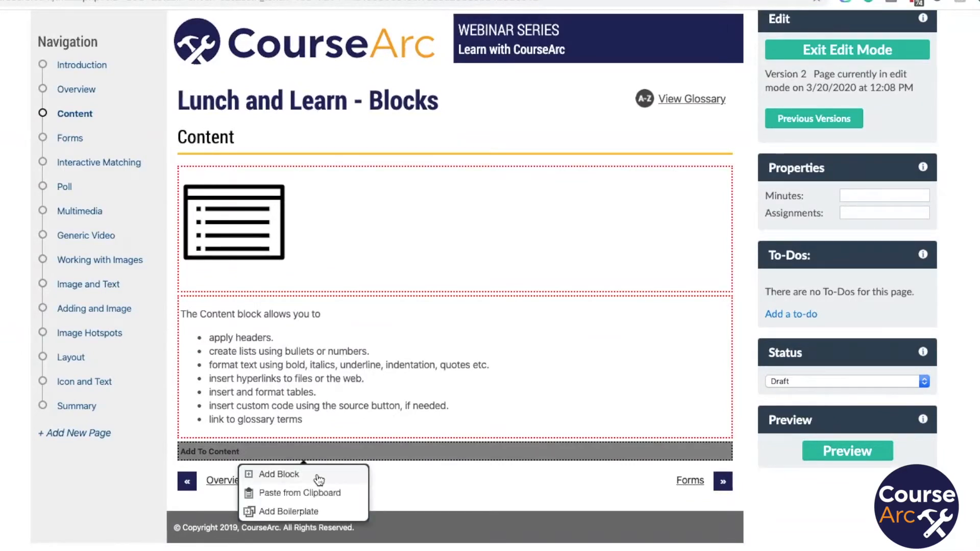
{"action": "left_click", "coordinate": [275, 476]}
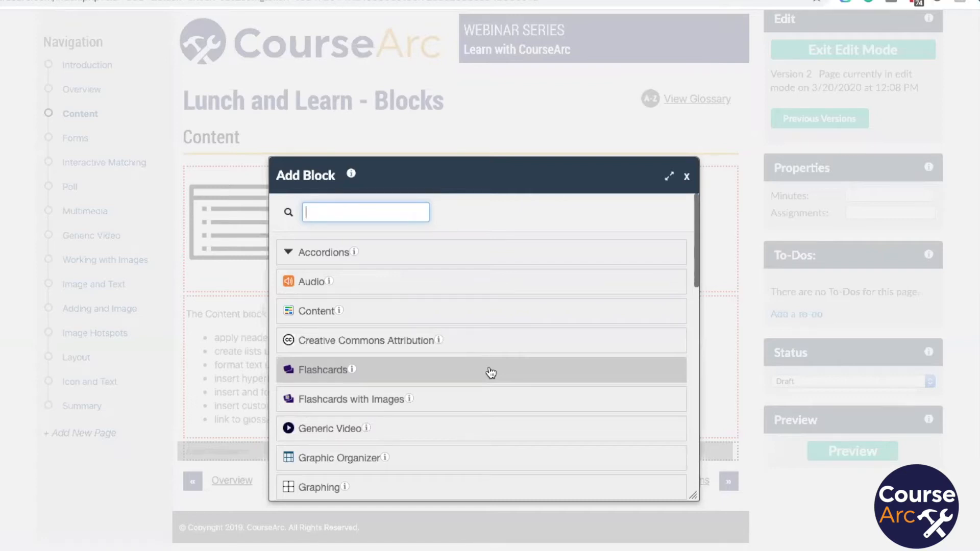
Read the description of the Creative Commons Attribution block and close it.
{"action": "left_click", "coordinate": [439, 341]}
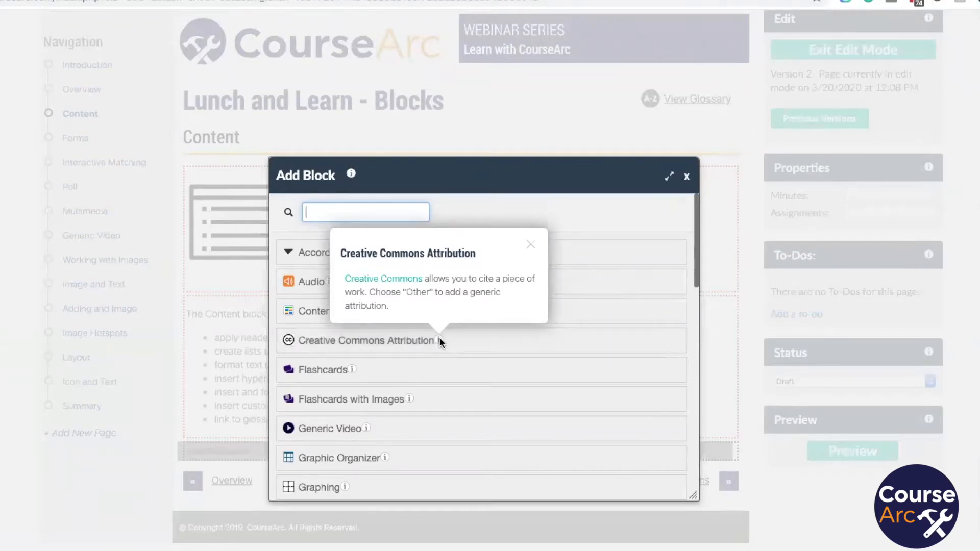
{"action": "left_click", "coordinate": [403, 281]}
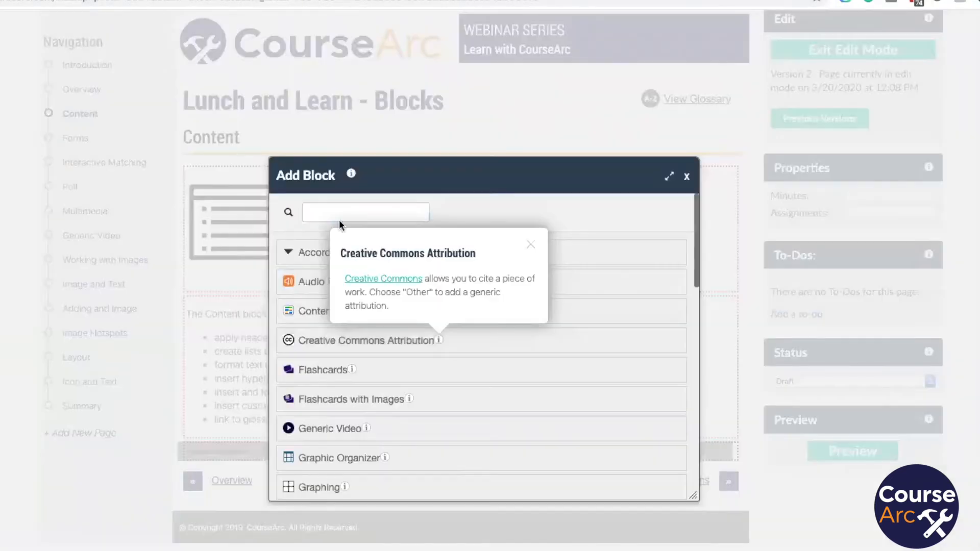
{"action": "scroll", "coordinate": [329, 367], "scroll_direction": "down", "scroll_amount": 3}
{"action": "scroll", "coordinate": [333, 375], "scroll_direction": "up", "scroll_amount": 3}
{"action": "left_click", "coordinate": [329, 281]}
{"action": "left_click", "coordinate": [441, 209]}
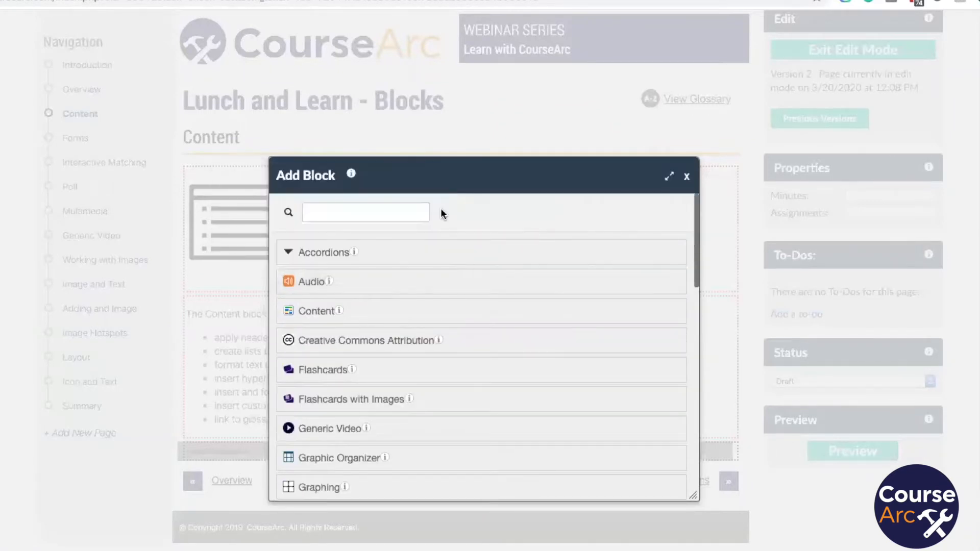
Search the block list for "conten" and add a Content block.
{"action": "left_click", "coordinate": [341, 212]}
{"action": "type", "text": "co"}
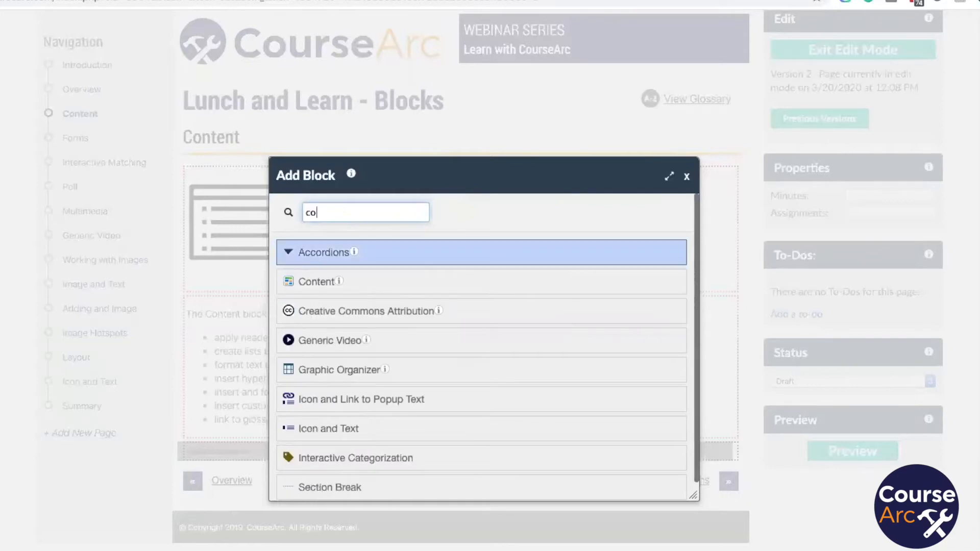
{"action": "type", "text": "nten"}
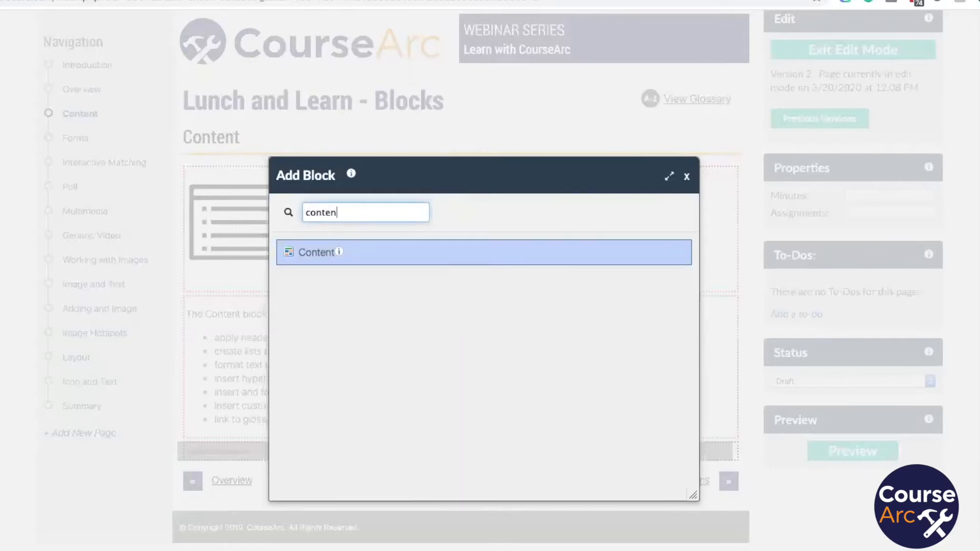
{"action": "left_click", "coordinate": [314, 255]}
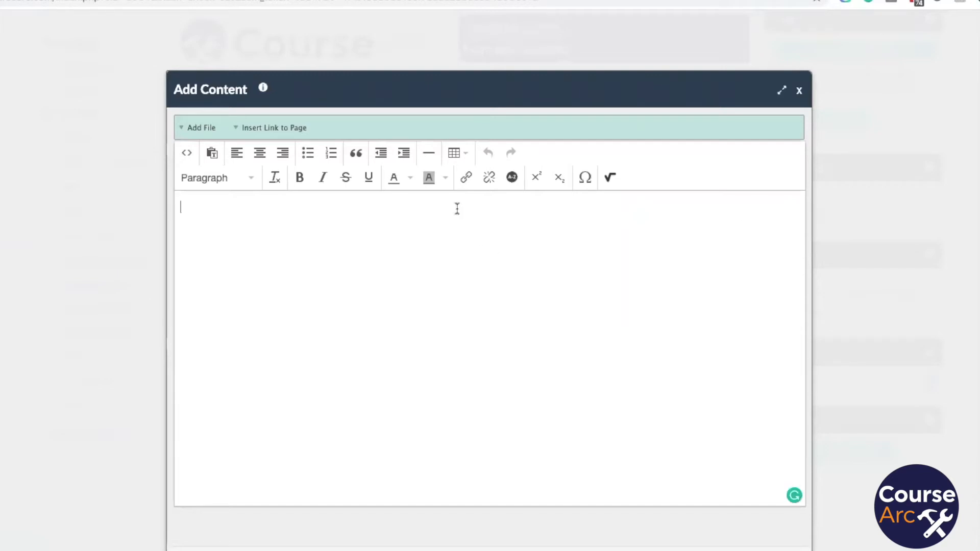
Insert the passage on nationalism and start a new paragraph at "During the same time period".
{"action": "type", "text": "Nationalism was a powerful idea that helped unify people in the 19th and early 20th centuries. The increased awareness of common traditions, ethnic backgrounds, customs, and languages became a strong force for unity in the late 1700s. Religion also continued to be a binding force between people. Nationalism inspired heightened unity in Germany and Italy during the 1800s and up into World War I. During the same time period, however, nationalism also started to become a source of conflict. England, France, and other European countries were constantly competing – through war, land purchases, and negotiations and alliances. They also competed for economic advantage and increased territory in order to secure resources and raw materials to support their industrial growth. Ultimately, nationalism inspired the mistrust and dislike among European countries that fueled the tensions that resulted in World War I.Nationalism allowed countries to justify imperialist actions and conflicts with other countries. In hotbed regions like the Balkans and in the multinational Austro-Hungarian and Russian Empires, many populations of people with common traditions, ethnic backgrounds, customs, or languages wanted the right to establish their own rule separate from the empires dominating them."}
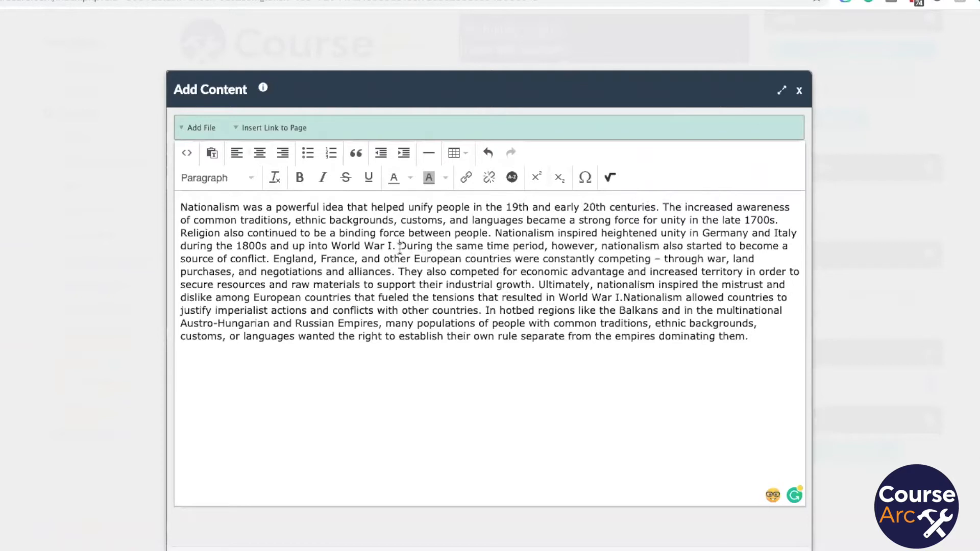
{"action": "key", "text": "Return"}
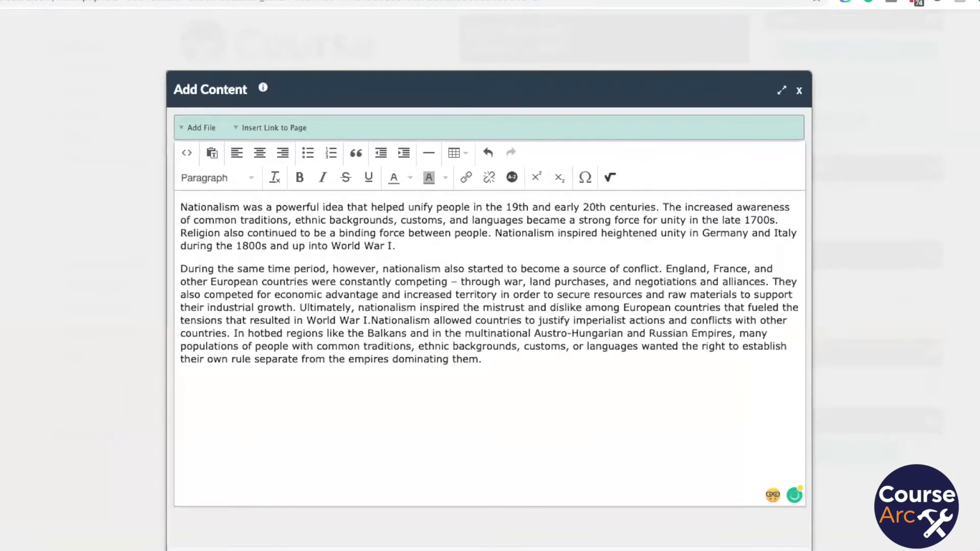
Add the title line "Nationalism" above the first paragraph of the passage.
{"action": "key", "text": "Up"}
{"action": "key", "text": "Up"}
{"action": "key", "text": "Up"}
{"action": "key", "text": "Up"}
{"action": "key", "text": "Return"}
{"action": "key", "text": "Up"}
{"action": "type", "text": "Nationli"}
{"action": "key", "text": "BackSpace"}
{"action": "key", "text": "BackSpace"}
{"action": "key", "text": "BackSpace"}
{"action": "key", "text": "BackSpace"}
{"action": "type", "text": "alism"}
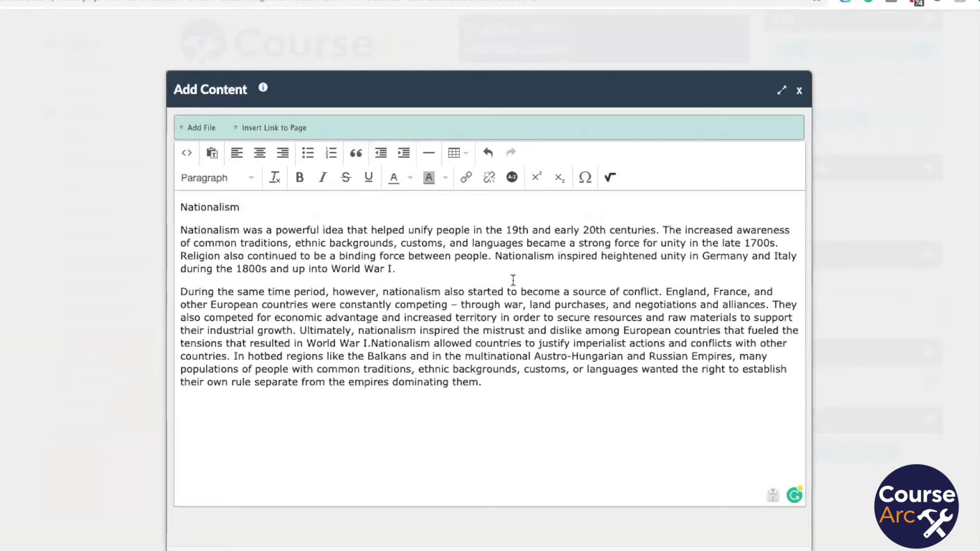
Format the title line "Nationalism" as Header 3.
{"action": "left_click_drag", "start_coordinate": [260, 208], "coordinate": [169, 206]}
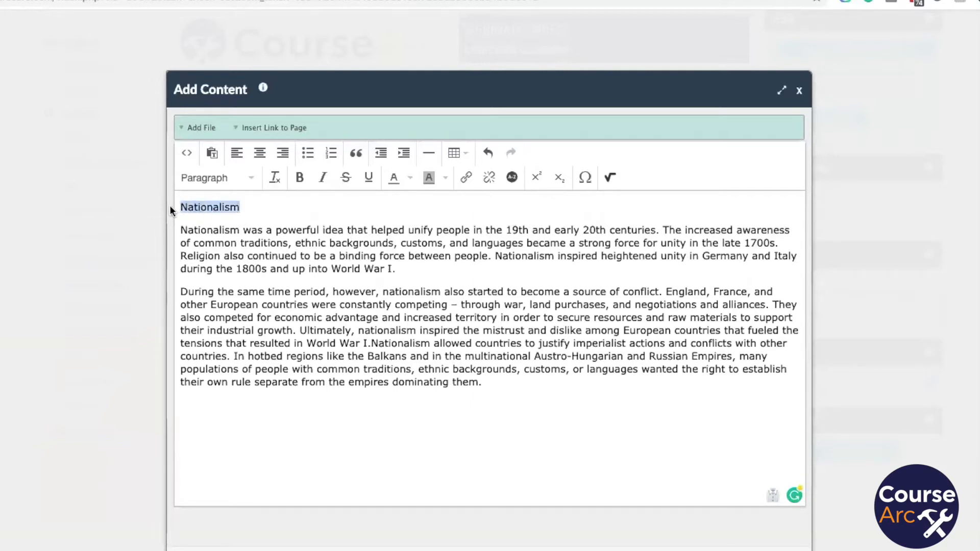
{"action": "left_click", "coordinate": [256, 180]}
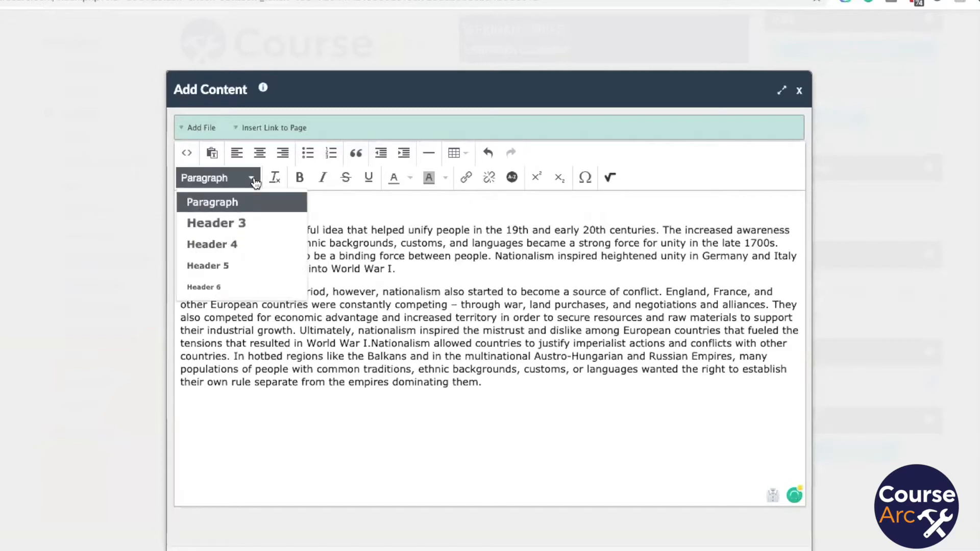
{"action": "left_click", "coordinate": [243, 229]}
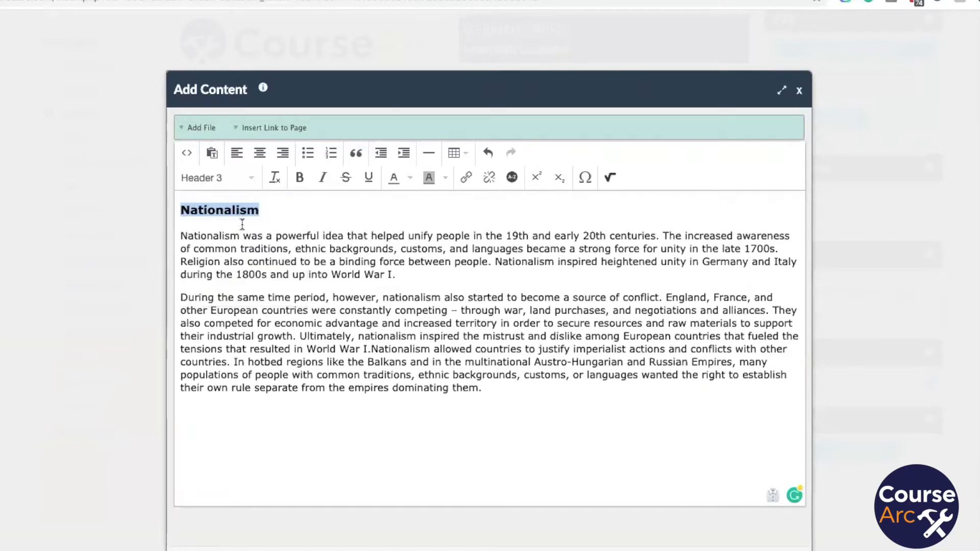
{"action": "left_click", "coordinate": [444, 279]}
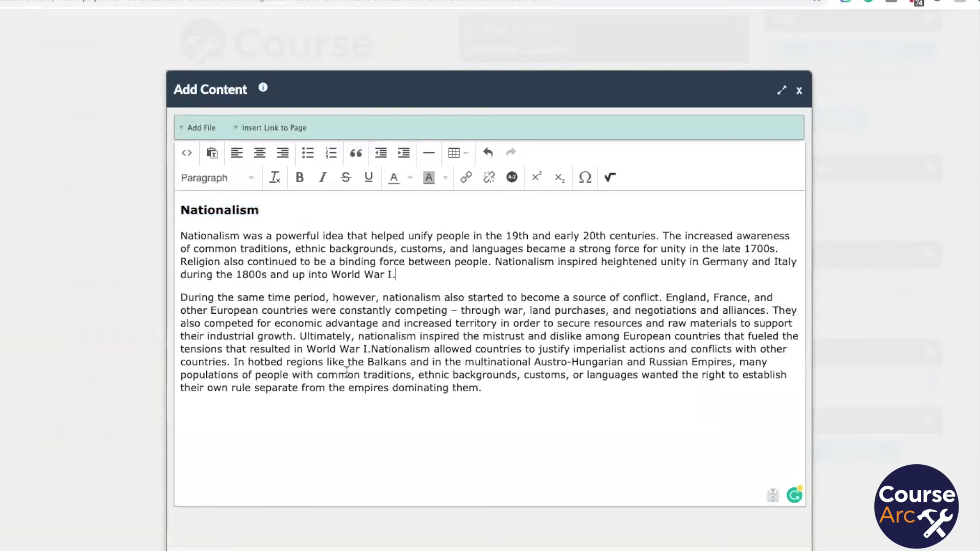
Turn the passage's ending into three bulleted items starting at "common traditions", "ethnic backgrounds" and "customs, or languages".
{"action": "left_click", "coordinate": [318, 375]}
{"action": "key", "text": "Return"}
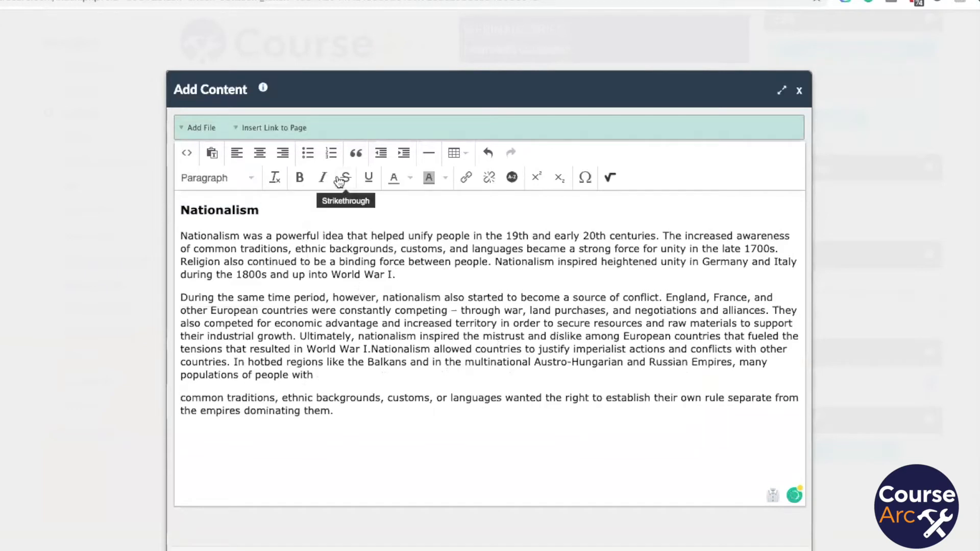
{"action": "left_click", "coordinate": [308, 156]}
{"action": "left_click", "coordinate": [310, 398]}
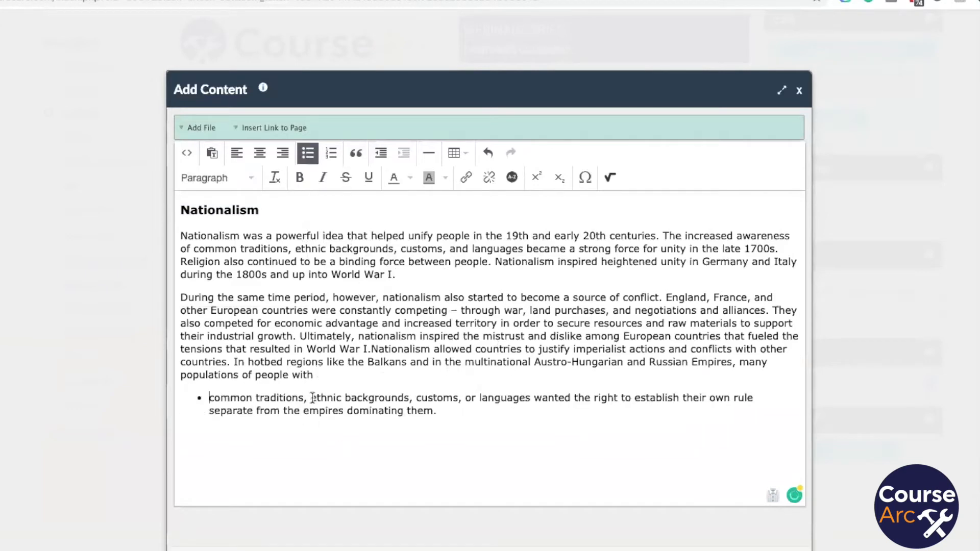
{"action": "key", "text": "Return"}
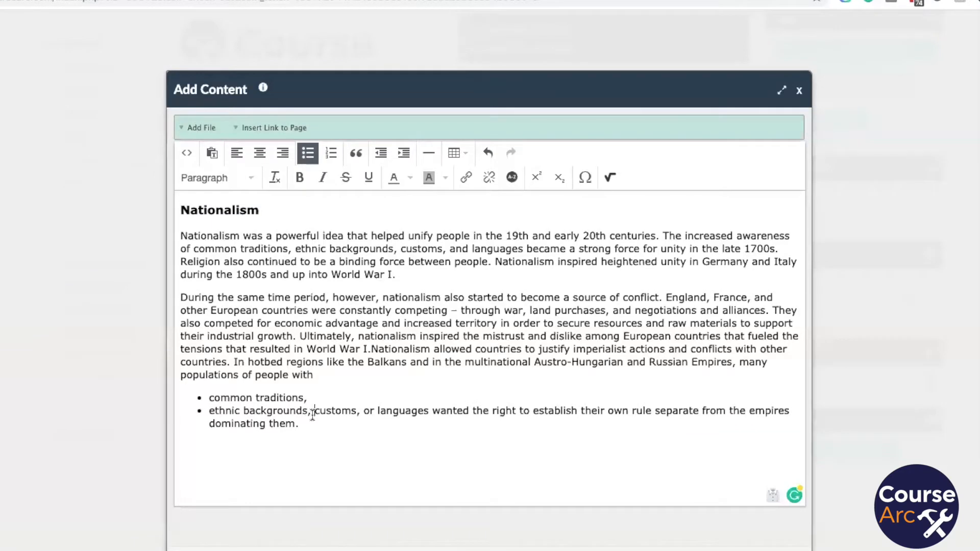
{"action": "left_click", "coordinate": [310, 411]}
{"action": "key", "text": "Return"}
Try numbering on the three list items, and restore their bullets.
{"action": "left_click_drag", "start_coordinate": [334, 424], "coordinate": [209, 398]}
{"action": "left_click", "coordinate": [331, 152]}
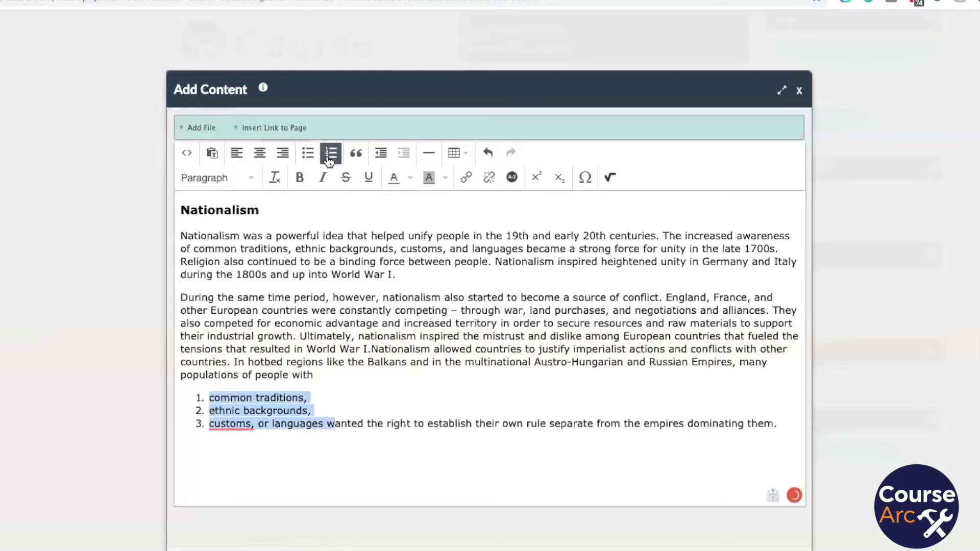
{"action": "left_click", "coordinate": [301, 152]}
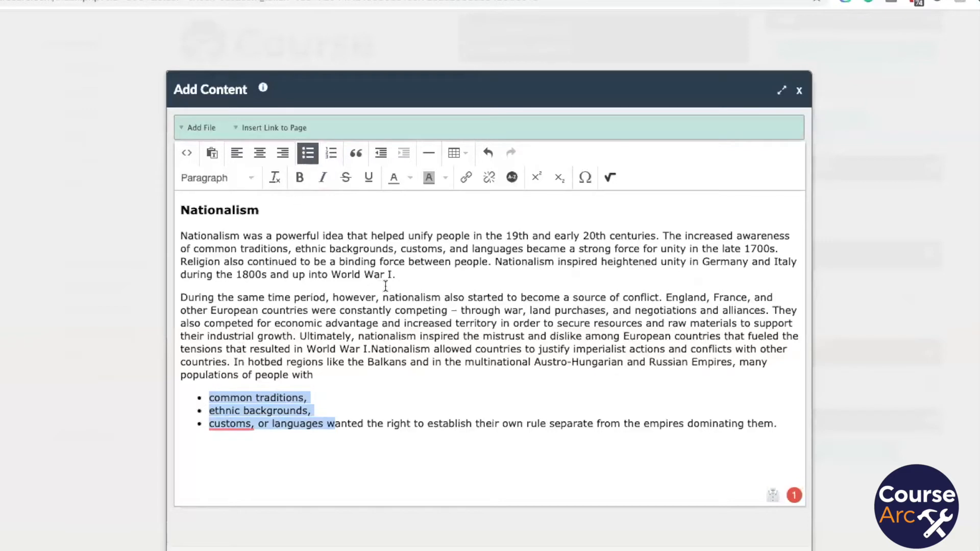
Separate the sentence beginning "During the same time period" into its own paragraph and format it as a block quote.
{"action": "left_click", "coordinate": [414, 280]}
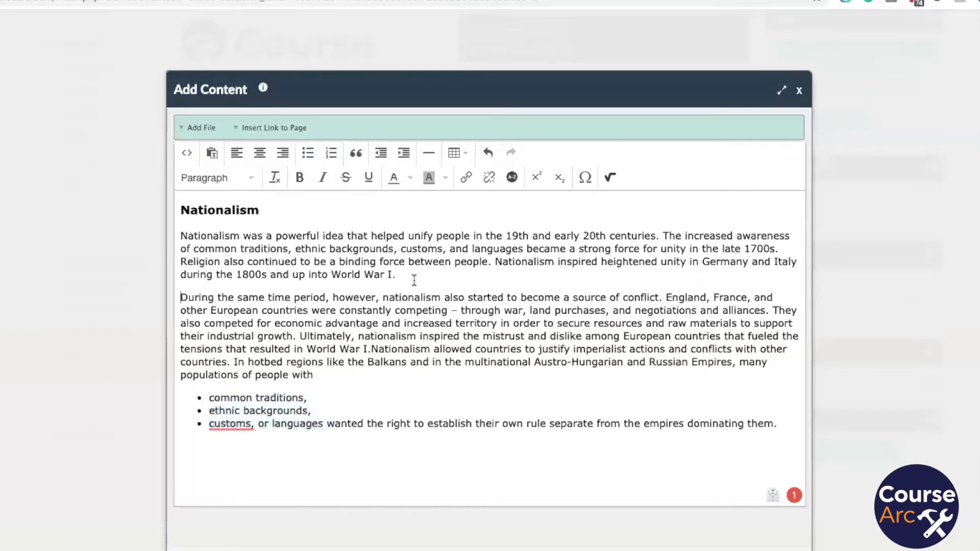
{"action": "left_click", "coordinate": [665, 298]}
{"action": "key", "text": "Return"}
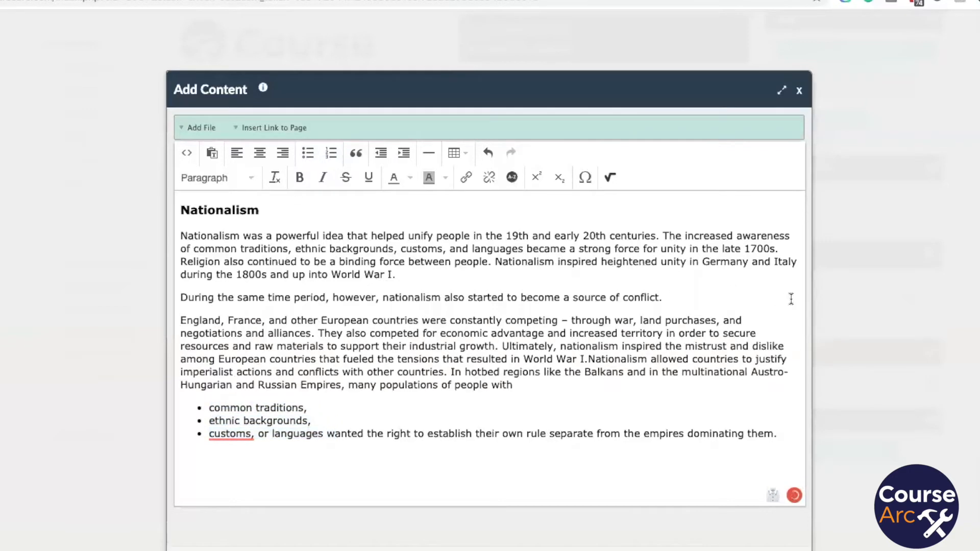
{"action": "left_click_drag", "start_coordinate": [677, 300], "coordinate": [186, 299]}
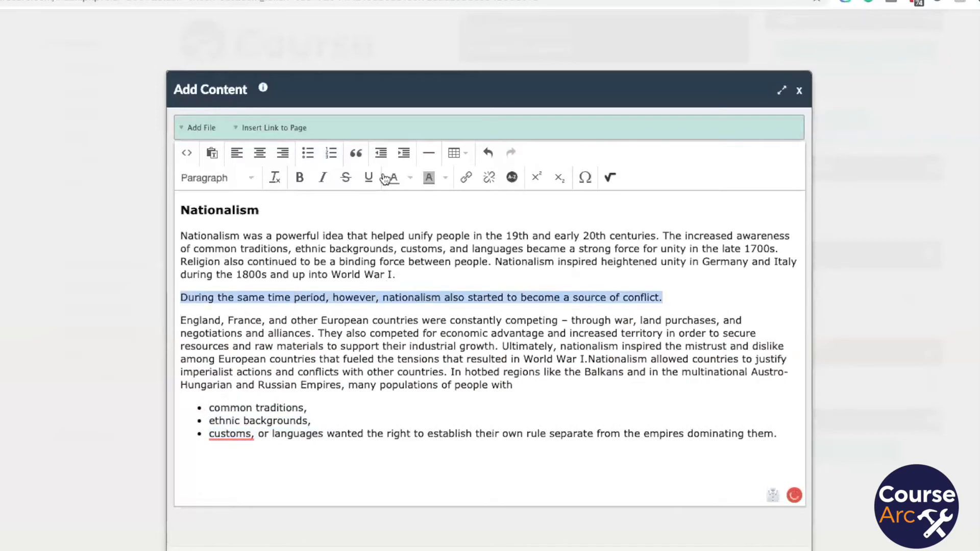
{"action": "left_click", "coordinate": [356, 153]}
{"action": "left_click", "coordinate": [411, 398]}
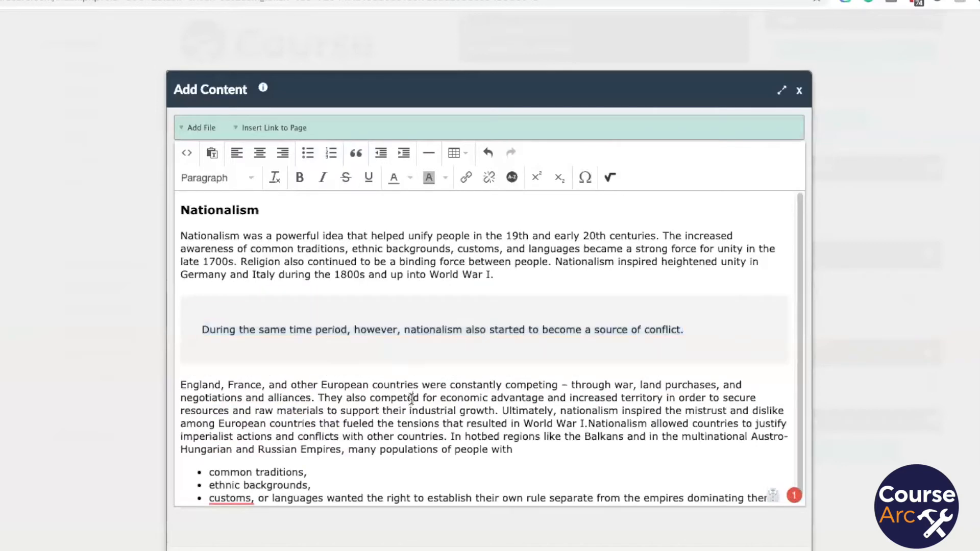
Link the word "Nationalism" opening the first paragraph to the glossary term "nationalism" and save the content block.
{"action": "scroll", "coordinate": [412, 399], "scroll_direction": "down", "scroll_amount": 1}
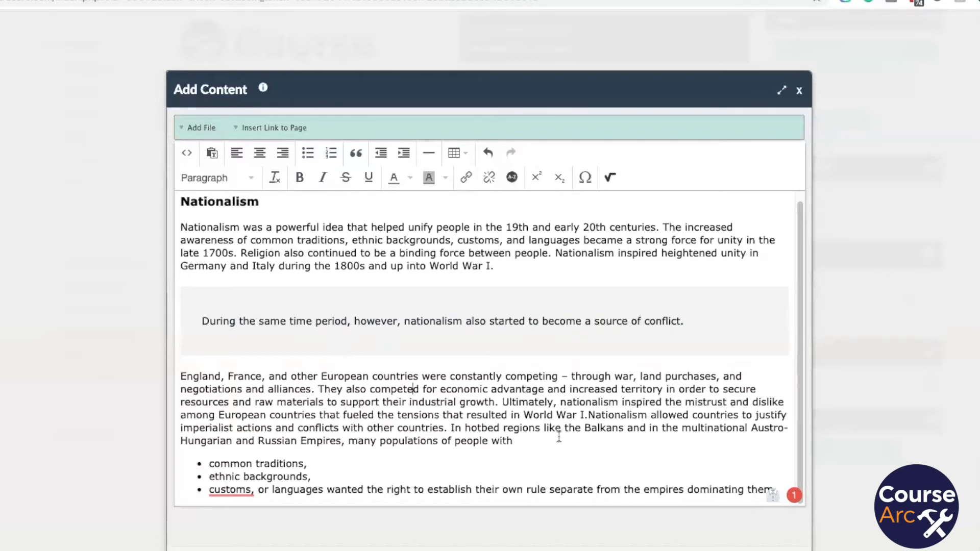
{"action": "double_click", "coordinate": [206, 227]}
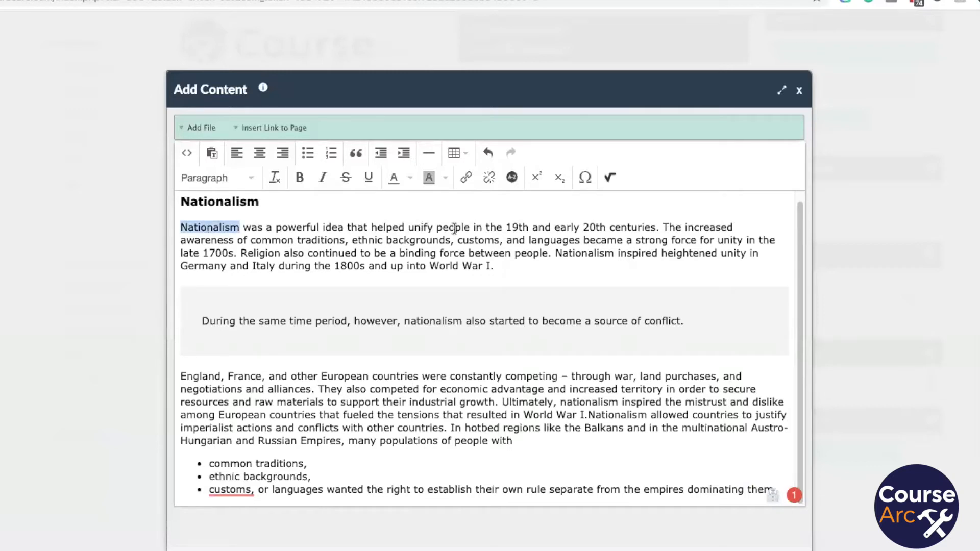
{"action": "left_click", "coordinate": [513, 178]}
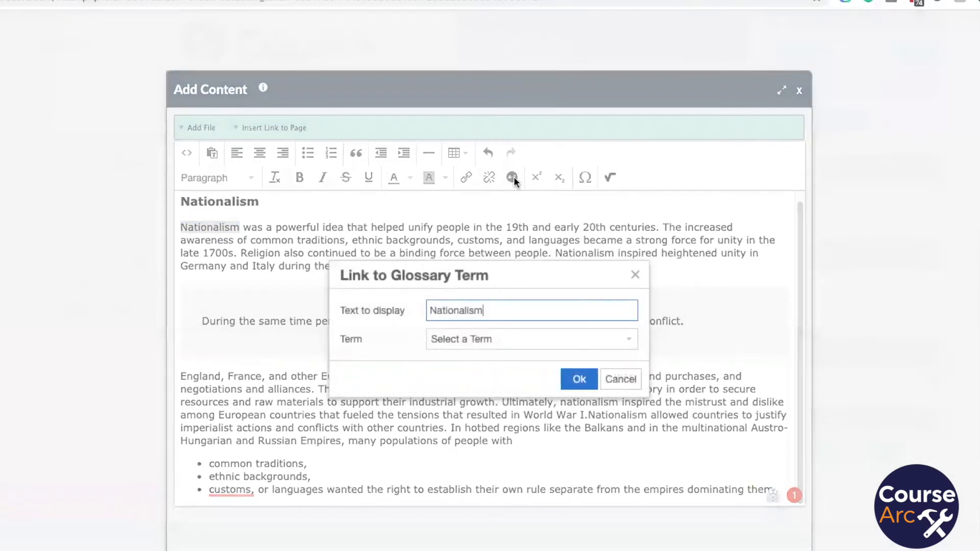
{"action": "left_click", "coordinate": [528, 341]}
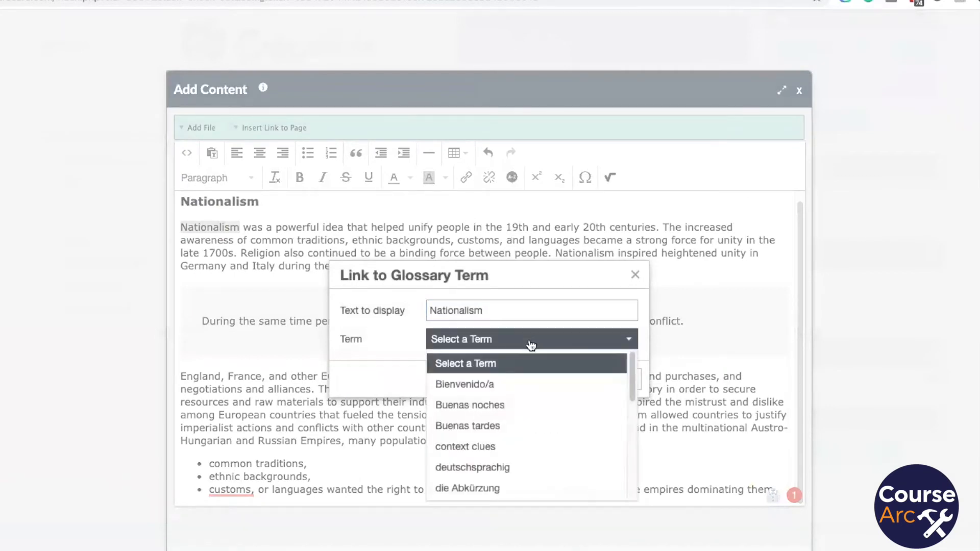
{"action": "scroll", "coordinate": [526, 454], "scroll_direction": "down", "scroll_amount": 6}
{"action": "scroll", "coordinate": [526, 455], "scroll_direction": "up", "scroll_amount": 2}
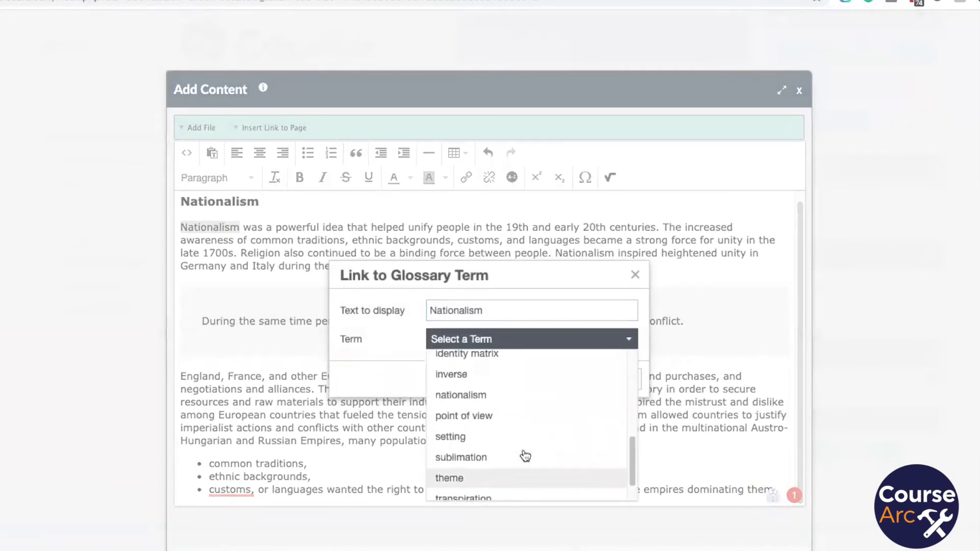
{"action": "left_click", "coordinate": [464, 402]}
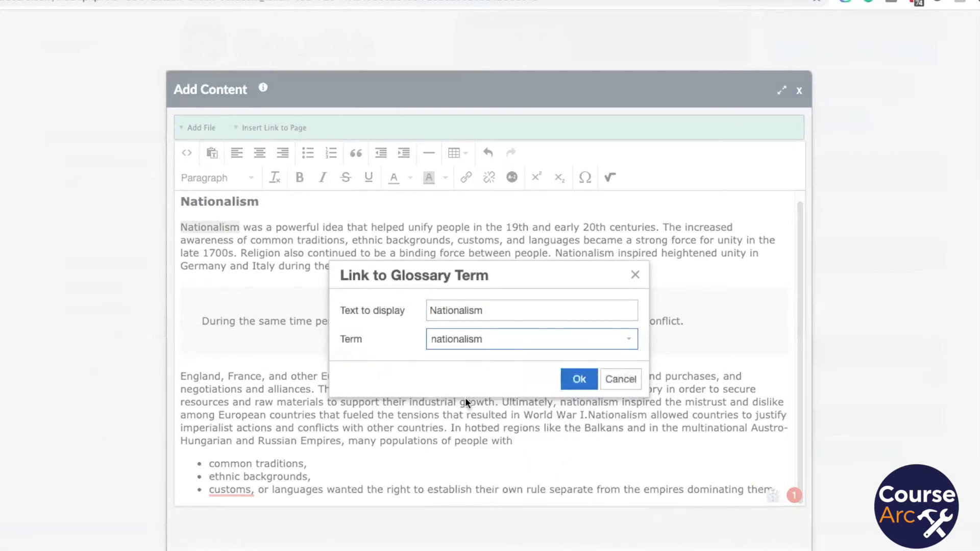
{"action": "left_click", "coordinate": [577, 379]}
{"action": "left_click", "coordinate": [515, 389]}
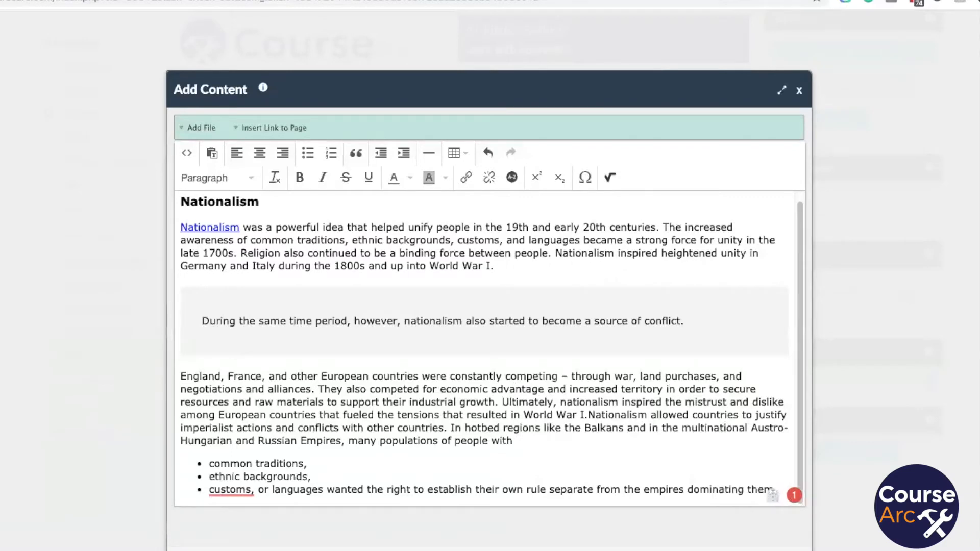
{"action": "left_click", "coordinate": [766, 550]}
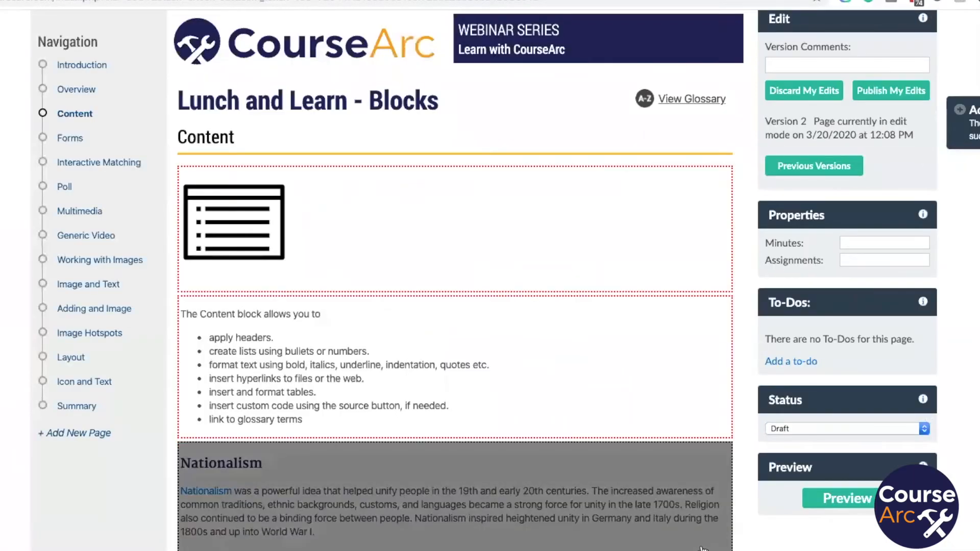
Review the new text block on the Content page and publish the page's edits.
{"action": "scroll", "coordinate": [702, 548], "scroll_direction": "down", "scroll_amount": 4}
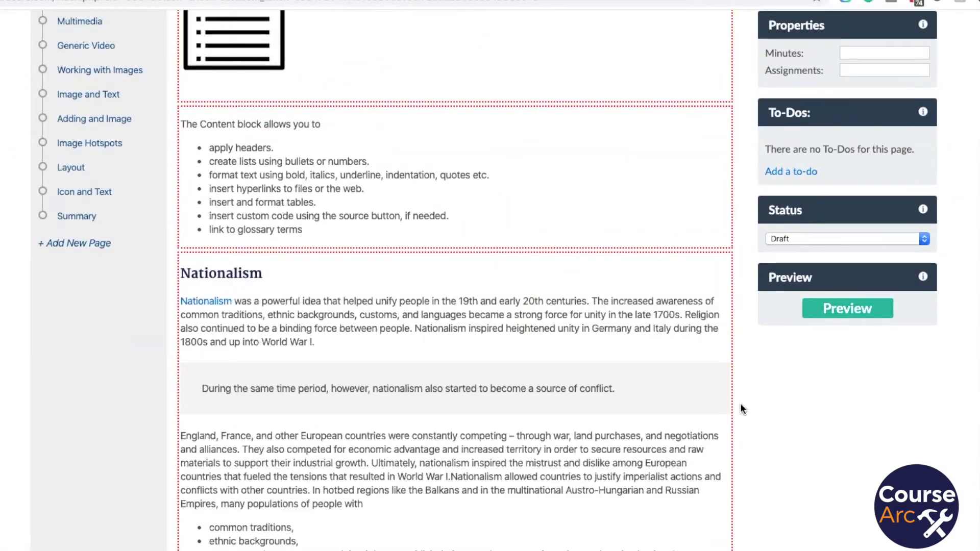
{"action": "scroll", "coordinate": [789, 453], "scroll_direction": "up", "scroll_amount": 4}
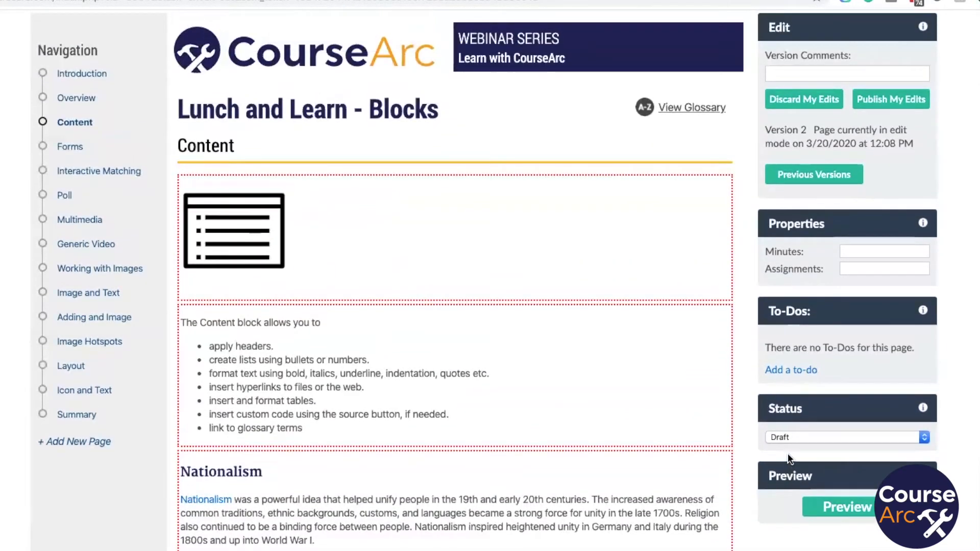
{"action": "scroll", "coordinate": [788, 453], "scroll_direction": "down", "scroll_amount": 5}
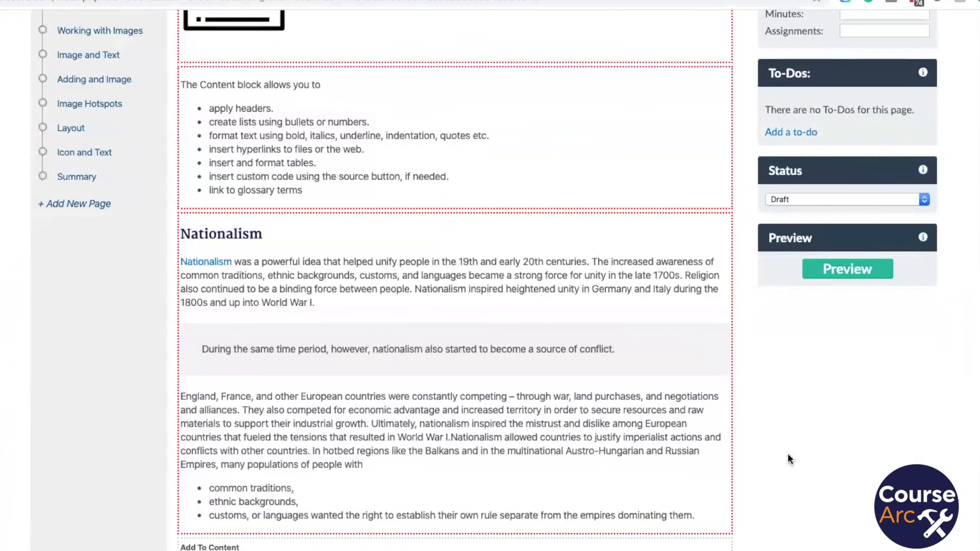
{"action": "scroll", "coordinate": [788, 453], "scroll_direction": "up", "scroll_amount": 6}
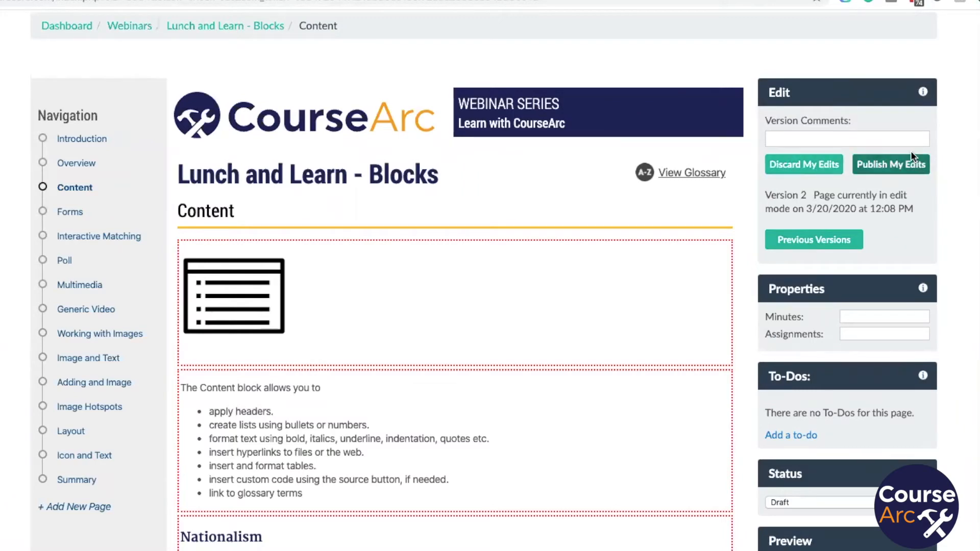
{"action": "scroll", "coordinate": [909, 163], "scroll_direction": "up", "scroll_amount": 2}
{"action": "left_click", "coordinate": [909, 221]}
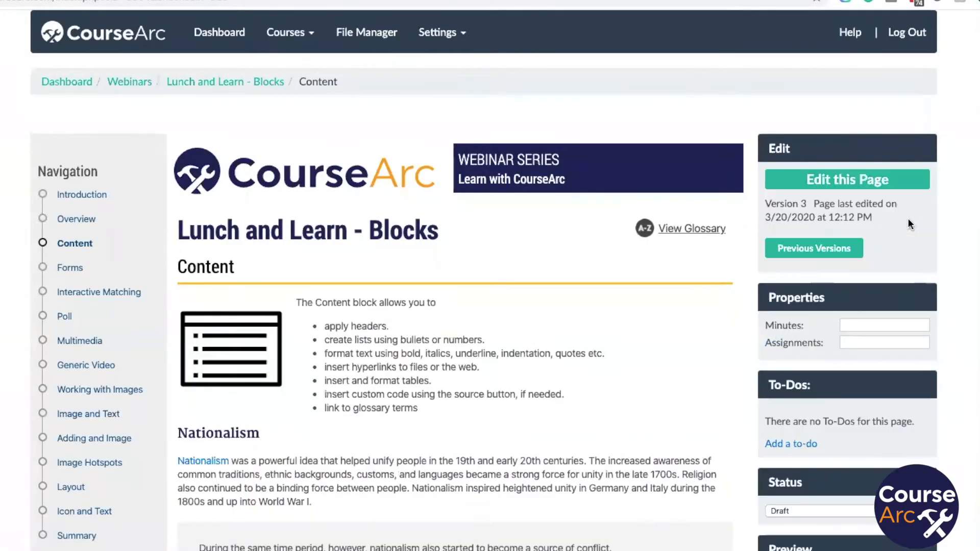
Preview the published Content page in an enlarged window and check the "Nationalism" glossary link, closing the glossary again.
{"action": "scroll", "coordinate": [660, 436], "scroll_direction": "down", "scroll_amount": 5}
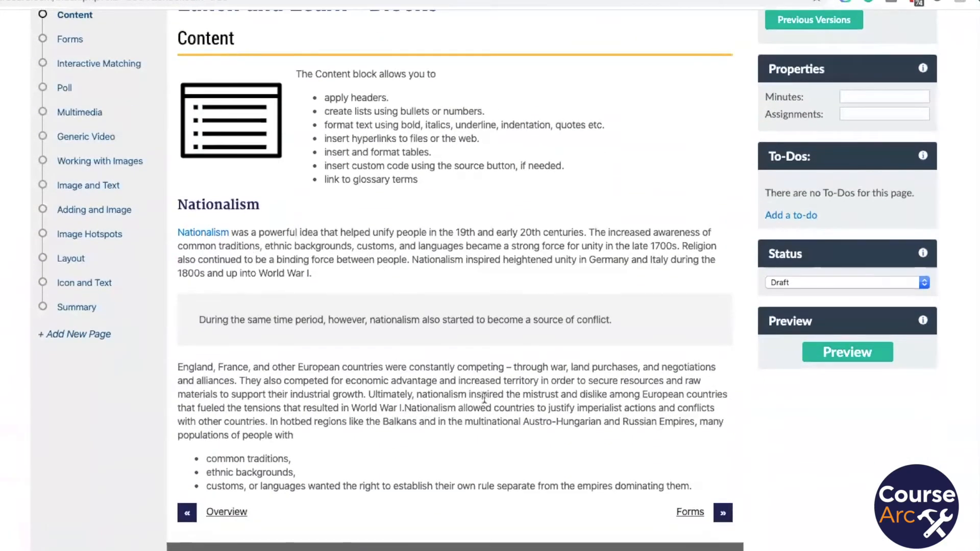
{"action": "scroll", "coordinate": [484, 398], "scroll_direction": "up", "scroll_amount": 1}
{"action": "scroll", "coordinate": [484, 397], "scroll_direction": "up", "scroll_amount": 1}
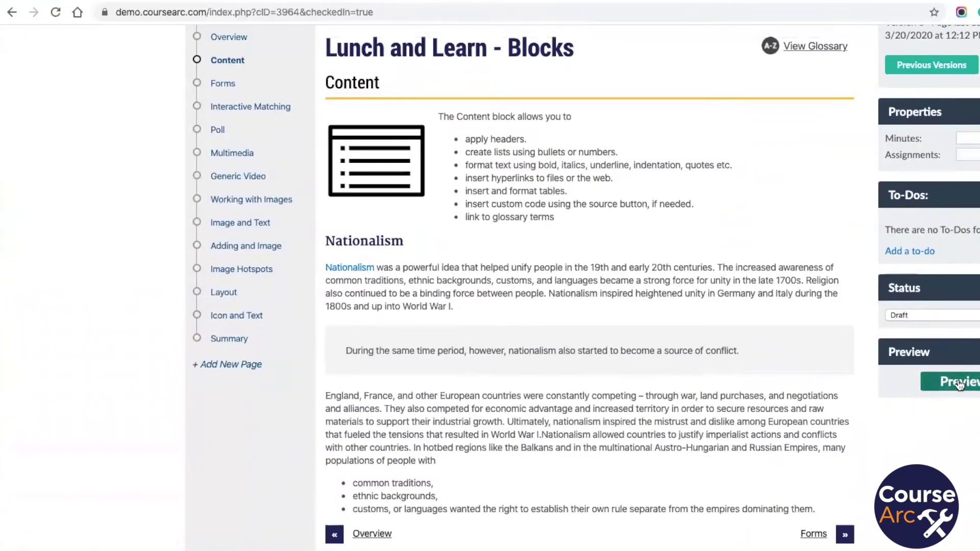
{"action": "left_click", "coordinate": [959, 383]}
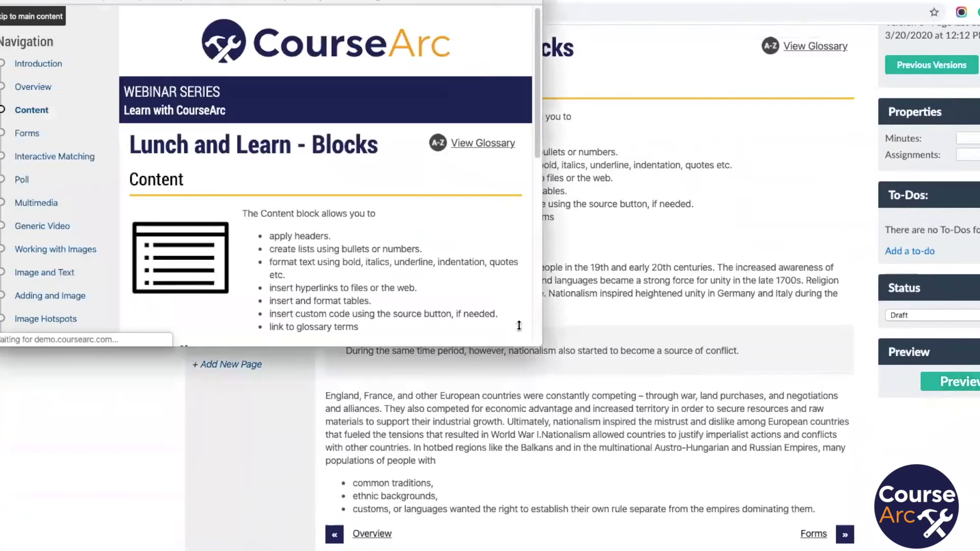
{"action": "left_click_drag", "start_coordinate": [536, 347], "coordinate": [971, 550]}
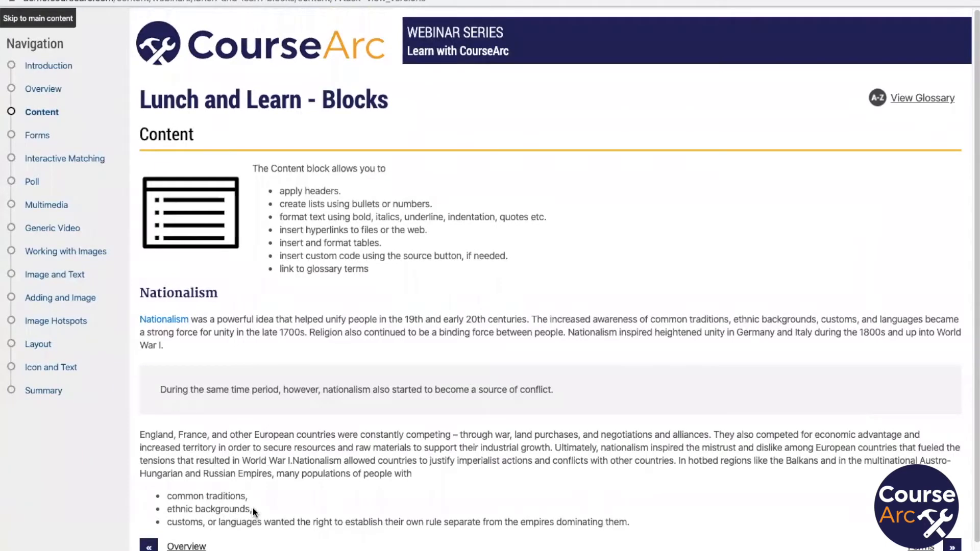
{"action": "left_click", "coordinate": [170, 322]}
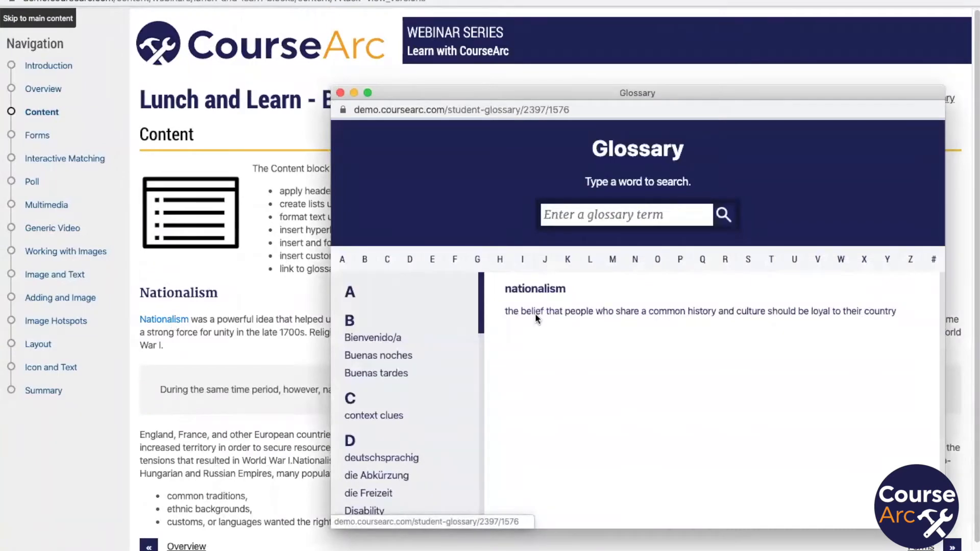
{"action": "left_click", "coordinate": [340, 94]}
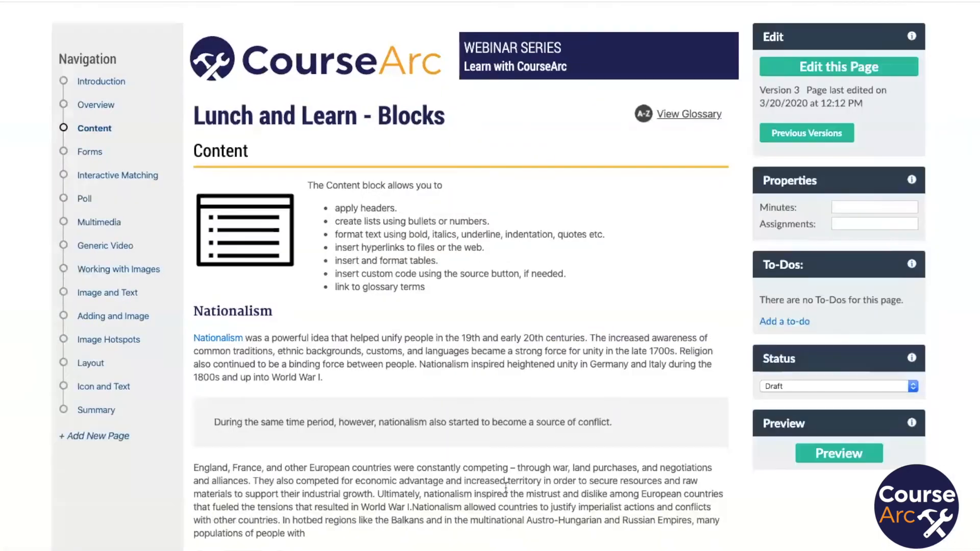
Put the Forms page into edit mode and start adding an Interactive Matching block below its list of form blocks.
{"action": "left_click", "coordinate": [90, 153]}
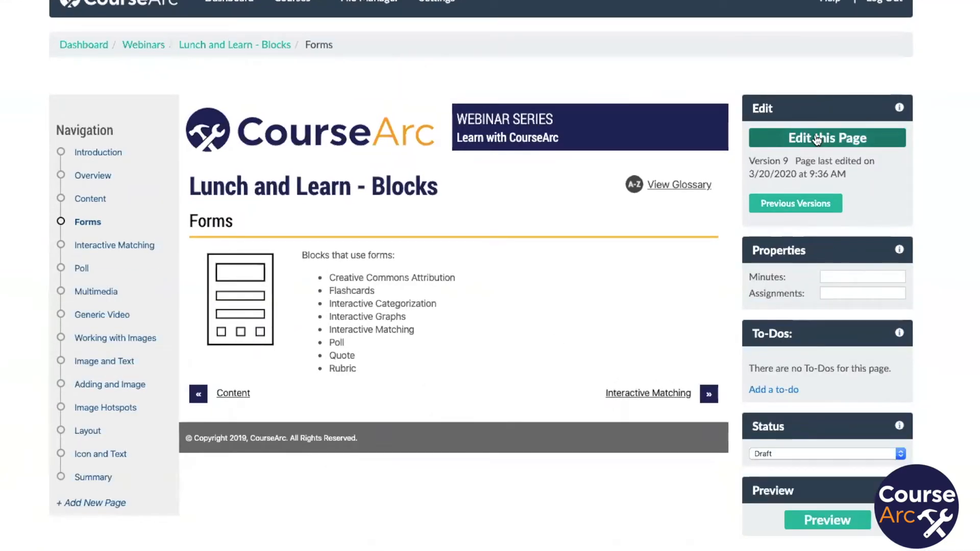
{"action": "left_click", "coordinate": [817, 138]}
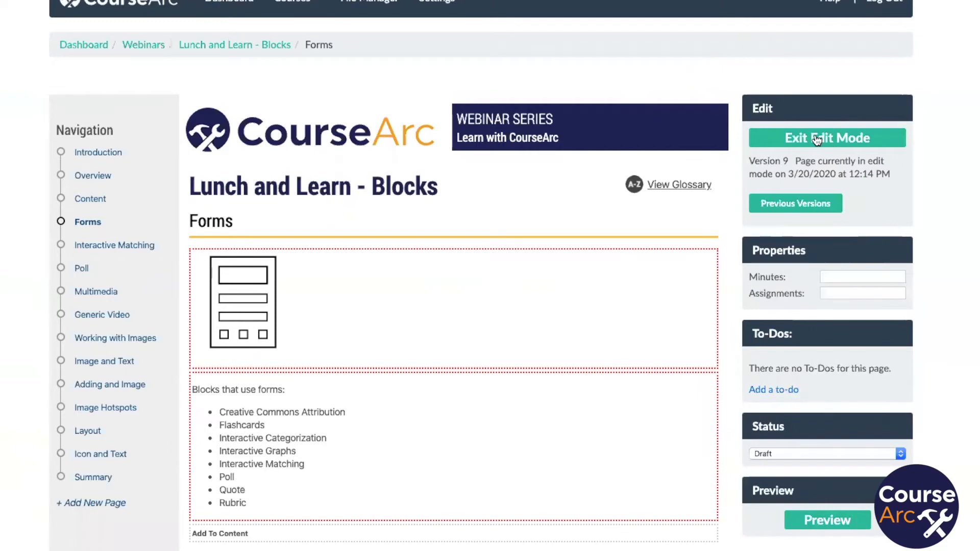
{"action": "scroll", "coordinate": [679, 276], "scroll_direction": "down", "scroll_amount": 2}
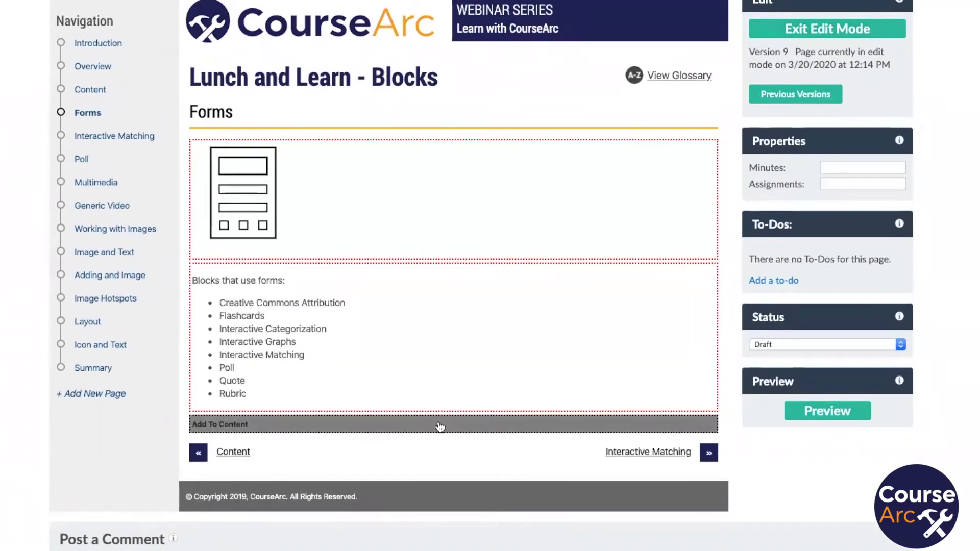
{"action": "left_click", "coordinate": [439, 427]}
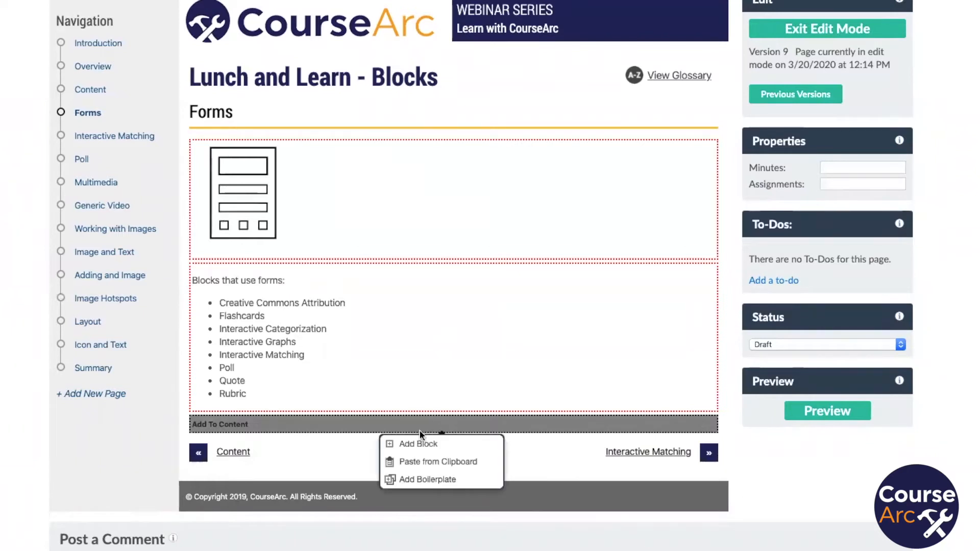
{"action": "left_click", "coordinate": [418, 445]}
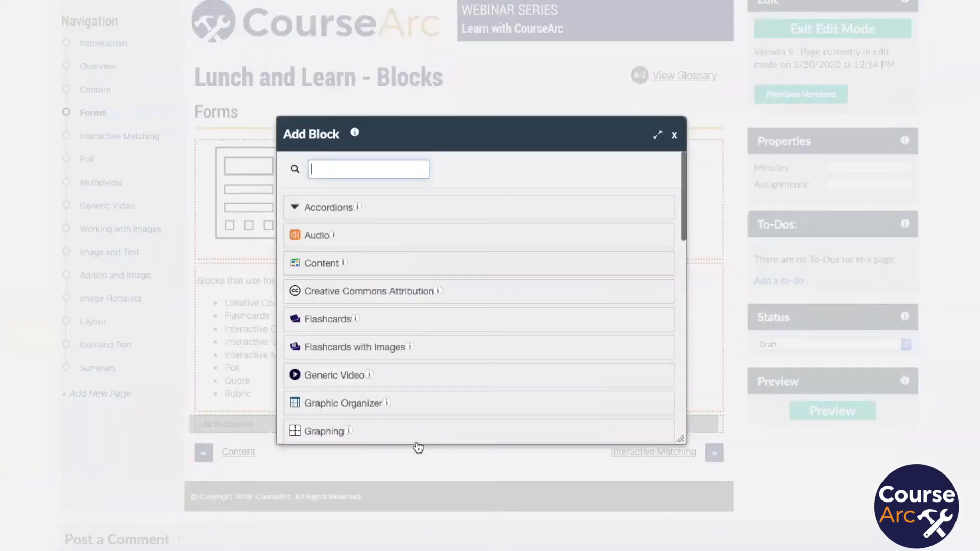
{"action": "type", "text": "ma"}
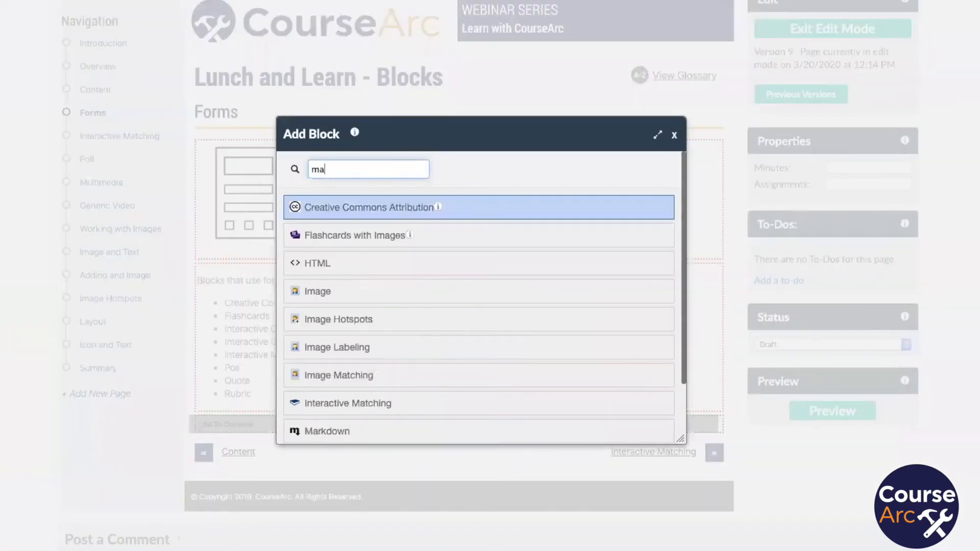
{"action": "type", "text": "tch"}
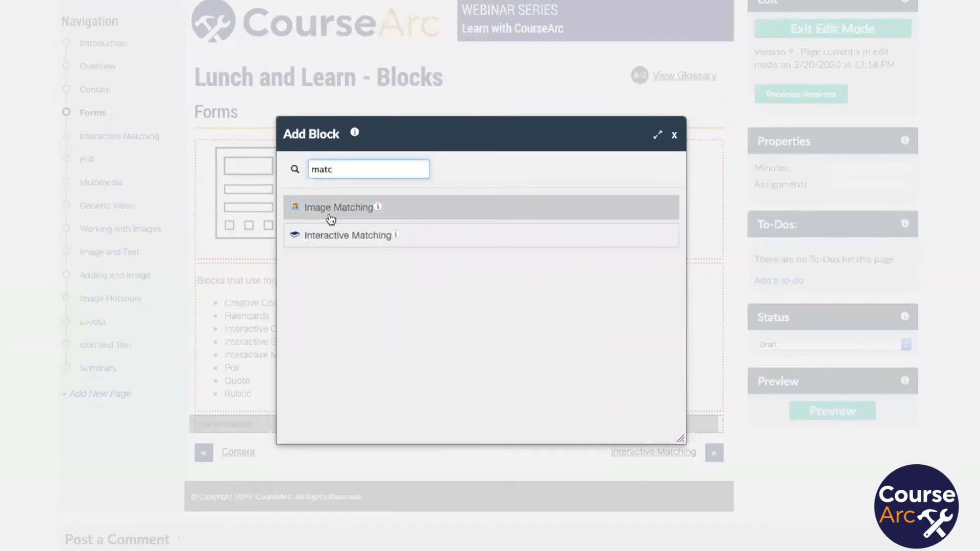
{"action": "left_click", "coordinate": [332, 238]}
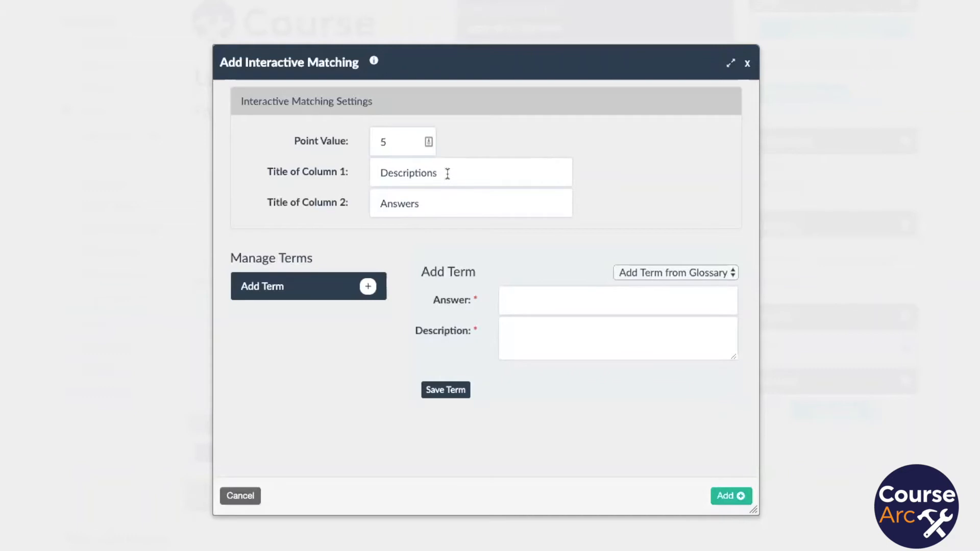
Title the matching activity's column 1 "Latin Root" and column 2 "English".
{"action": "left_click_drag", "start_coordinate": [447, 174], "coordinate": [368, 171]}
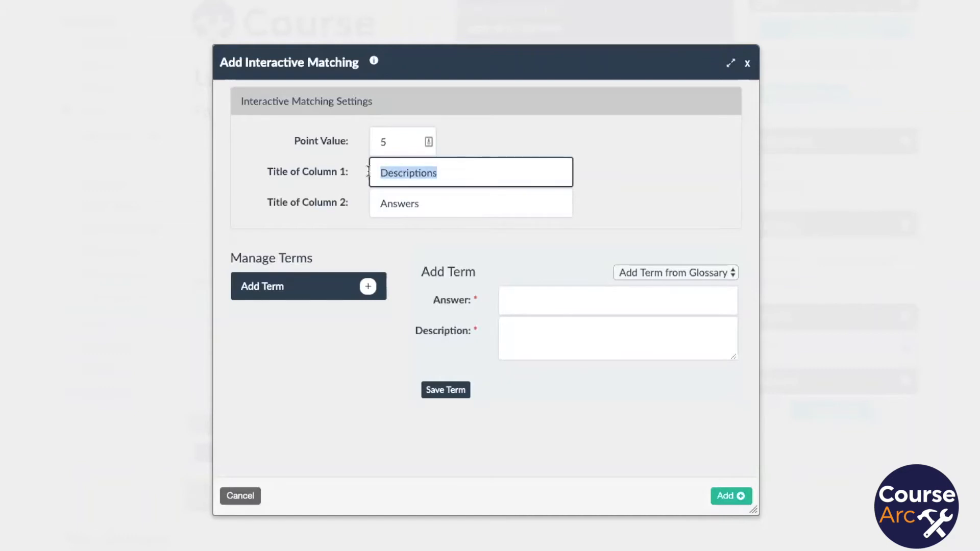
{"action": "type", "text": "Latin Roots"}
{"action": "key", "text": "BackSpace"}
{"action": "key", "text": "BackSpace"}
{"action": "type", "text": "t"}
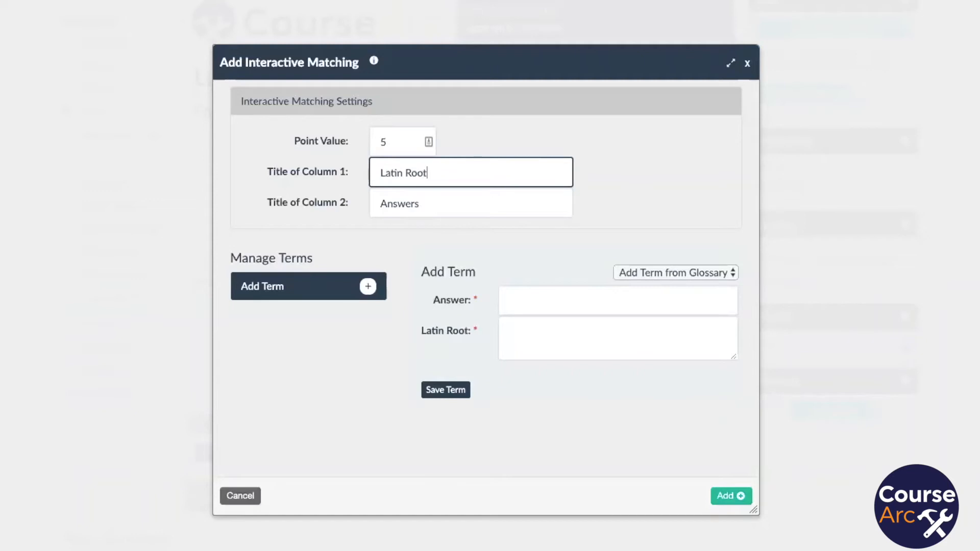
{"action": "left_click_drag", "start_coordinate": [431, 201], "coordinate": [370, 204]}
{"action": "type", "text": "English"}
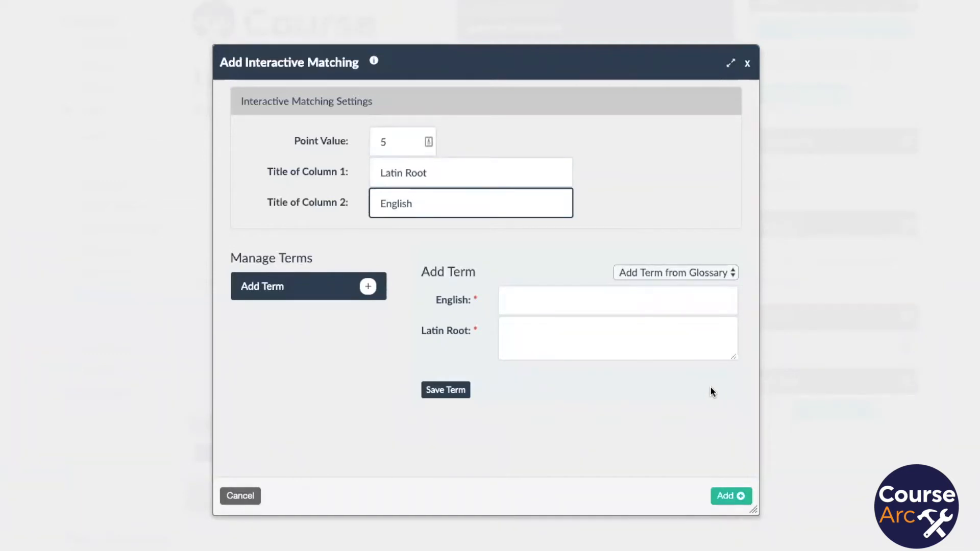
Save a term pairing English "death" with Latin root "mort".
{"action": "left_click", "coordinate": [577, 298]}
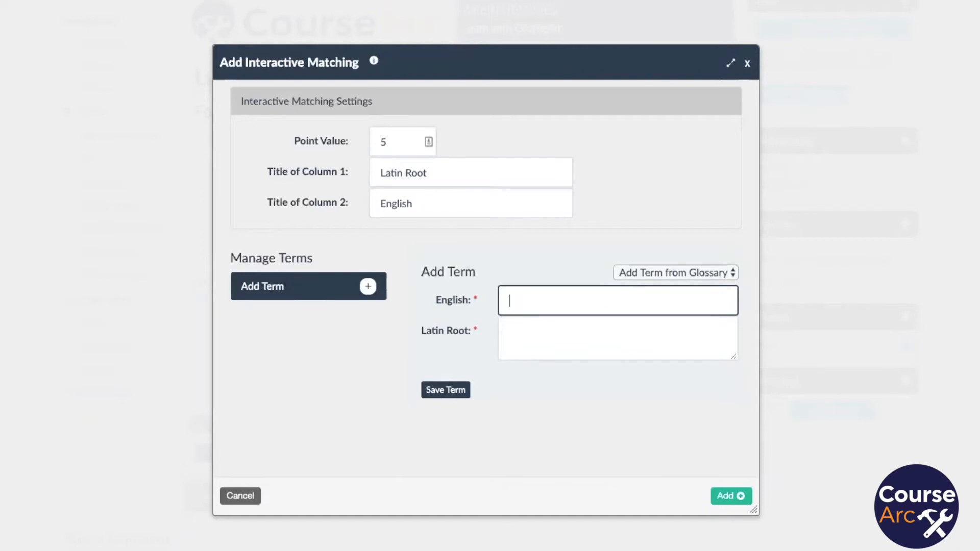
{"action": "type", "text": "death"}
{"action": "left_click", "coordinate": [599, 323]}
{"action": "type", "text": "mort"}
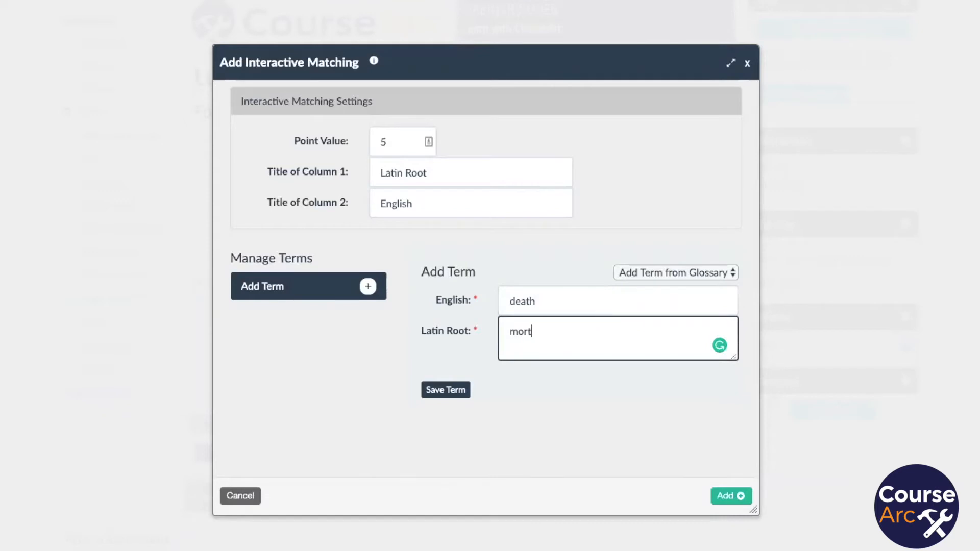
{"action": "left_click", "coordinate": [453, 389]}
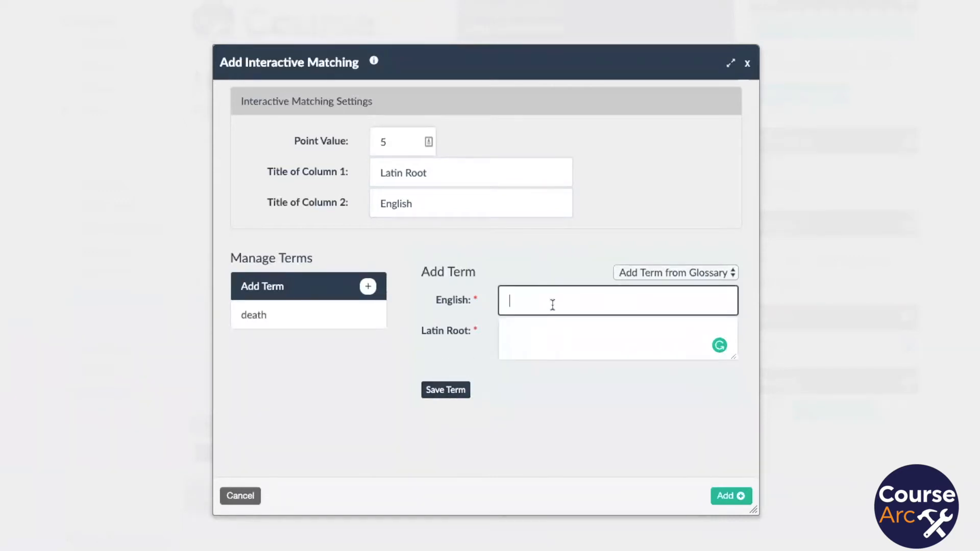
Save a term pairing English "write" with Latin root "scribe".
{"action": "type", "text": "write"}
{"action": "left_click", "coordinate": [545, 334]}
{"action": "type", "text": "scrib"}
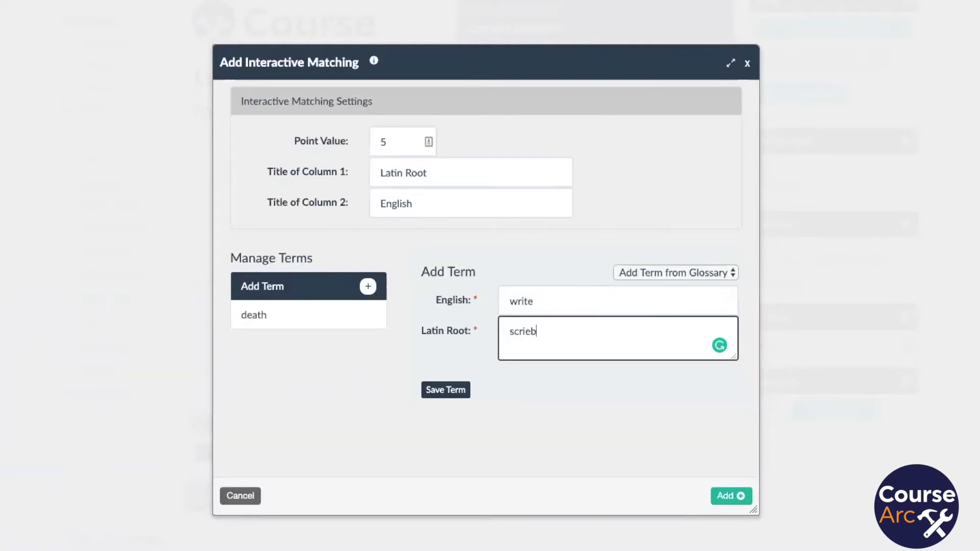
{"action": "type", "text": "e"}
{"action": "left_click", "coordinate": [452, 389]}
Save a term pairing English "water" with Latin root "aqua".
{"action": "left_click", "coordinate": [543, 304]}
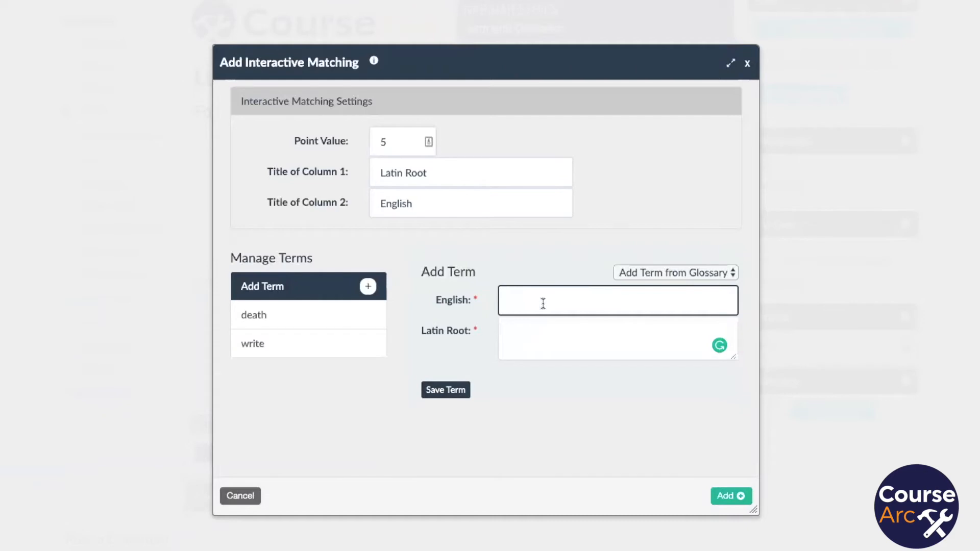
{"action": "type", "text": "water"}
{"action": "left_click", "coordinate": [542, 322]}
{"action": "type", "text": "aqua"}
{"action": "left_click", "coordinate": [453, 389]}
Save a term pairing English "carry" with Latin root "port", and open the saved "write" term for editing.
{"action": "left_click", "coordinate": [543, 309]}
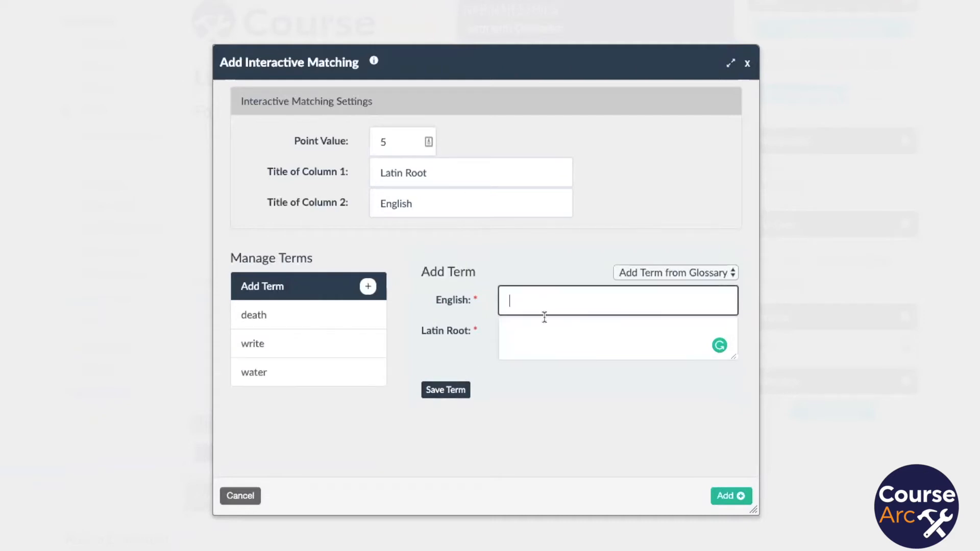
{"action": "type", "text": "carry"}
{"action": "key", "text": "Tab"}
{"action": "type", "text": "port"}
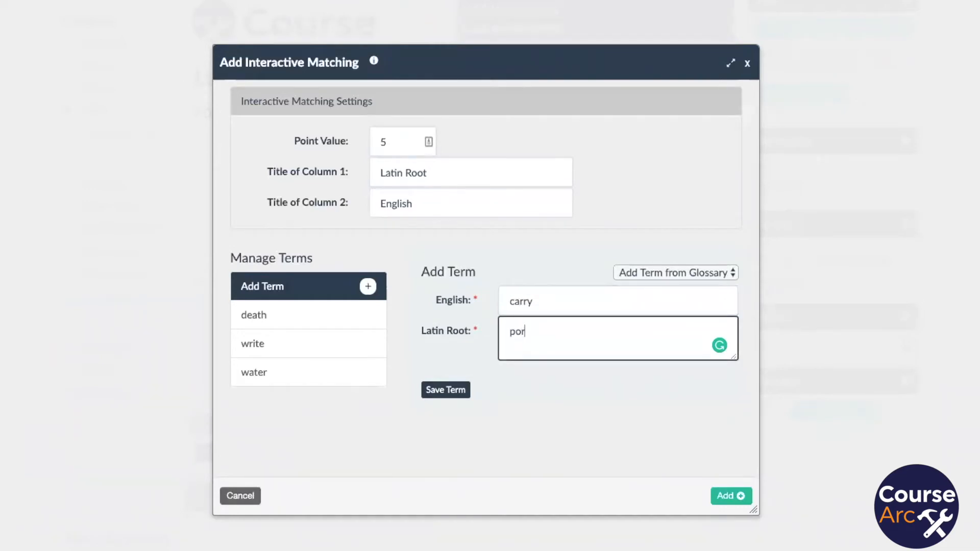
{"action": "left_click", "coordinate": [465, 388]}
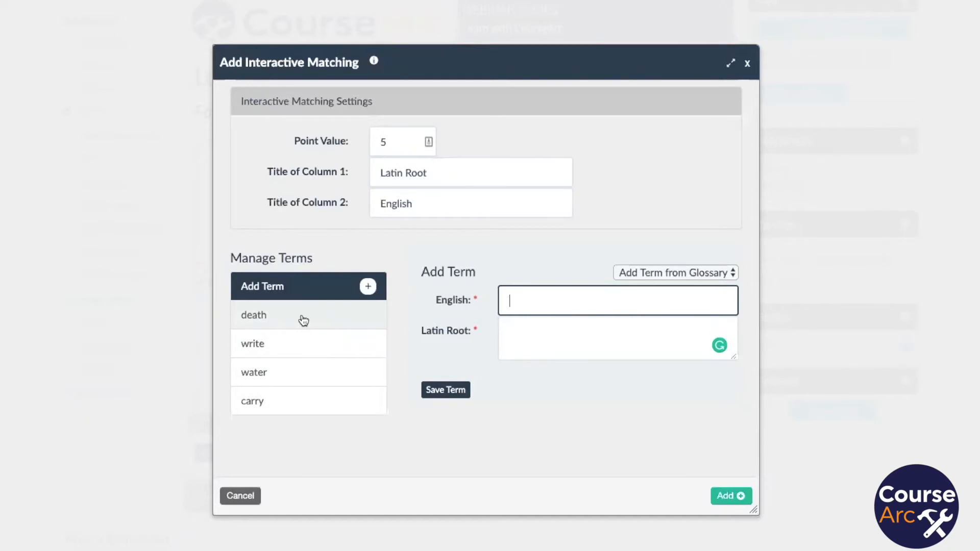
{"action": "left_click", "coordinate": [281, 347]}
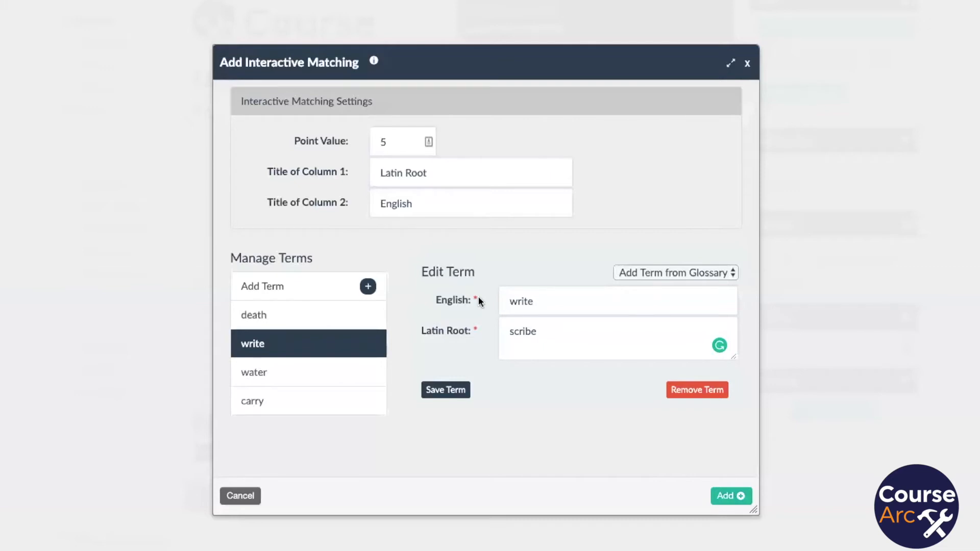
Add the completed Interactive Matching block to the Forms page and publish the page's edits.
{"action": "left_click", "coordinate": [729, 495]}
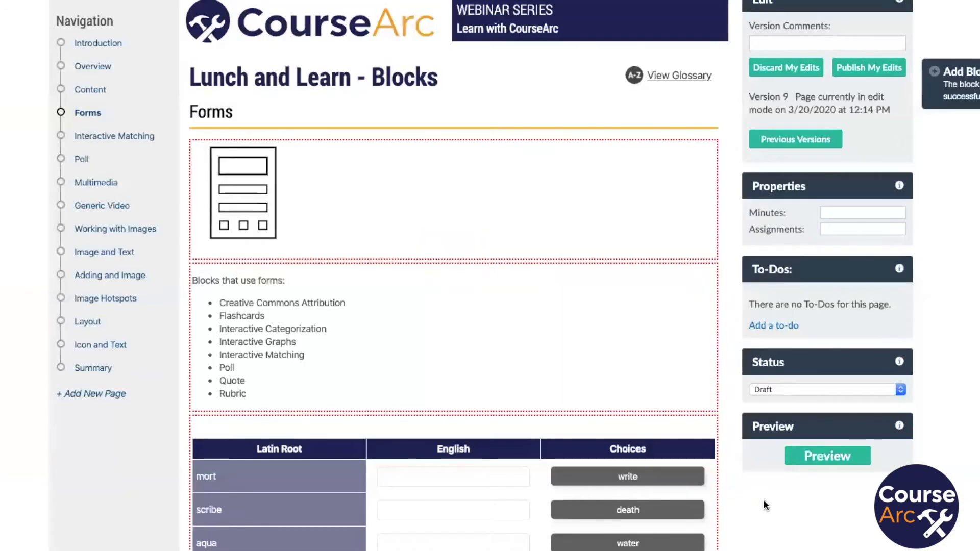
{"action": "scroll", "coordinate": [763, 499], "scroll_direction": "down", "scroll_amount": 4}
{"action": "scroll", "coordinate": [764, 499], "scroll_direction": "down", "scroll_amount": 1}
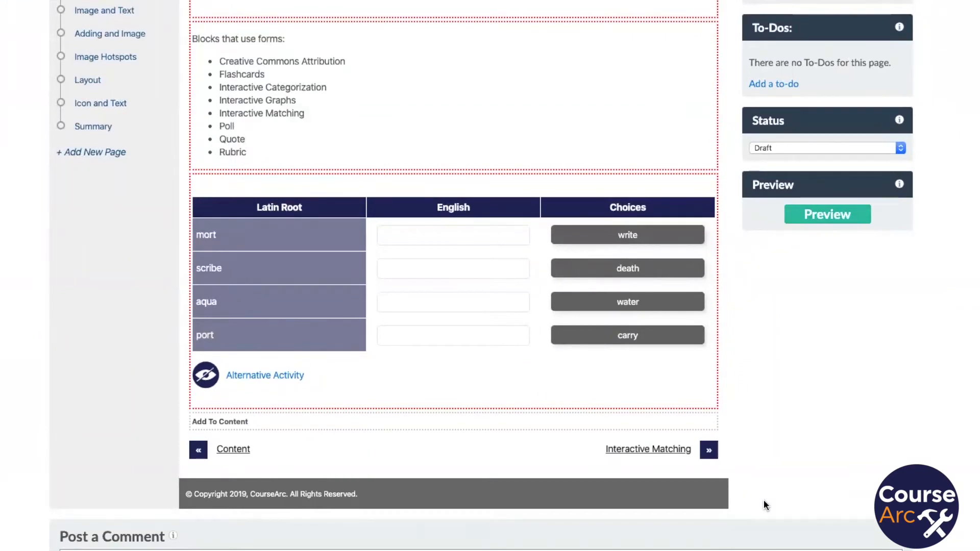
{"action": "scroll", "coordinate": [764, 501], "scroll_direction": "up", "scroll_amount": 7}
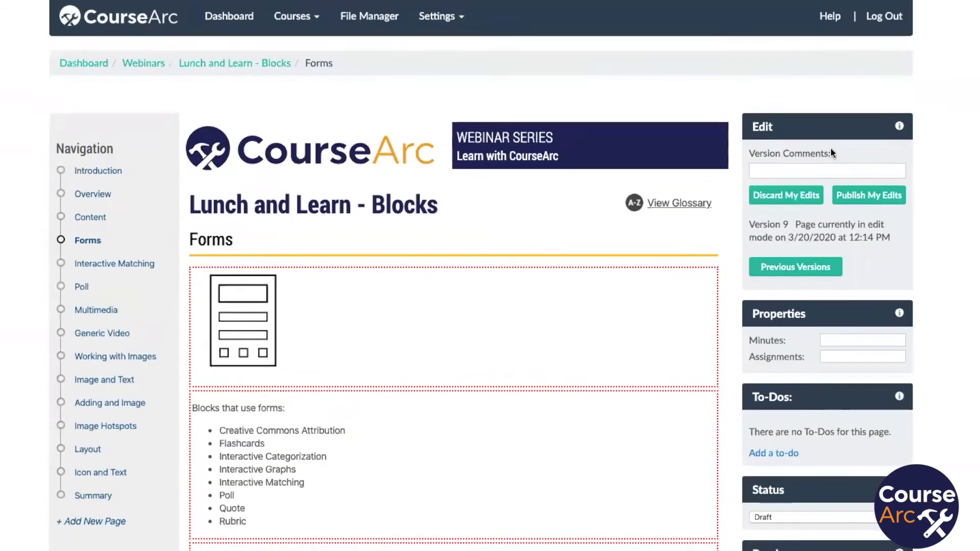
{"action": "left_click", "coordinate": [869, 177]}
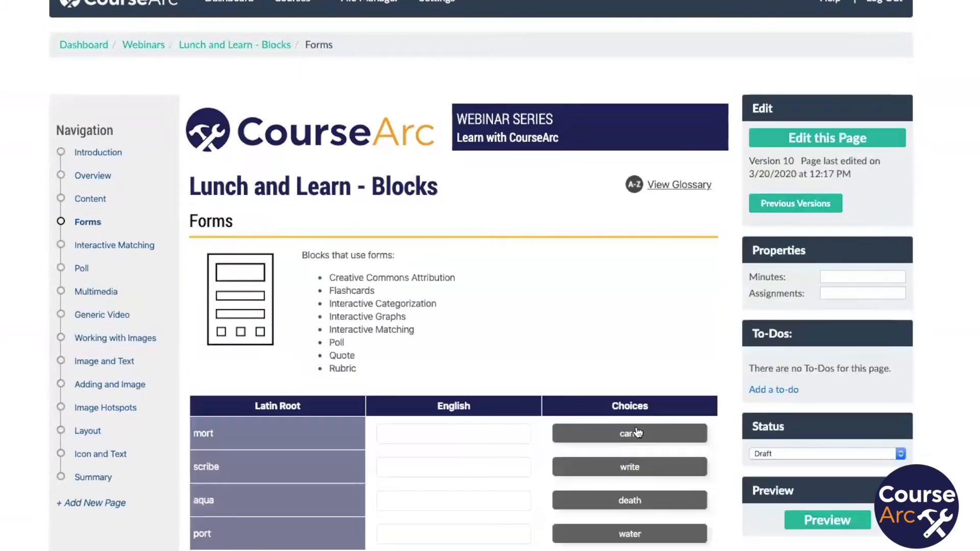
Test the published matching activity by placing "carry" beside port and "write" beside mort, checking each move.
{"action": "scroll", "coordinate": [637, 432], "scroll_direction": "down", "scroll_amount": 3}
{"action": "scroll", "coordinate": [636, 427], "scroll_direction": "down", "scroll_amount": 1}
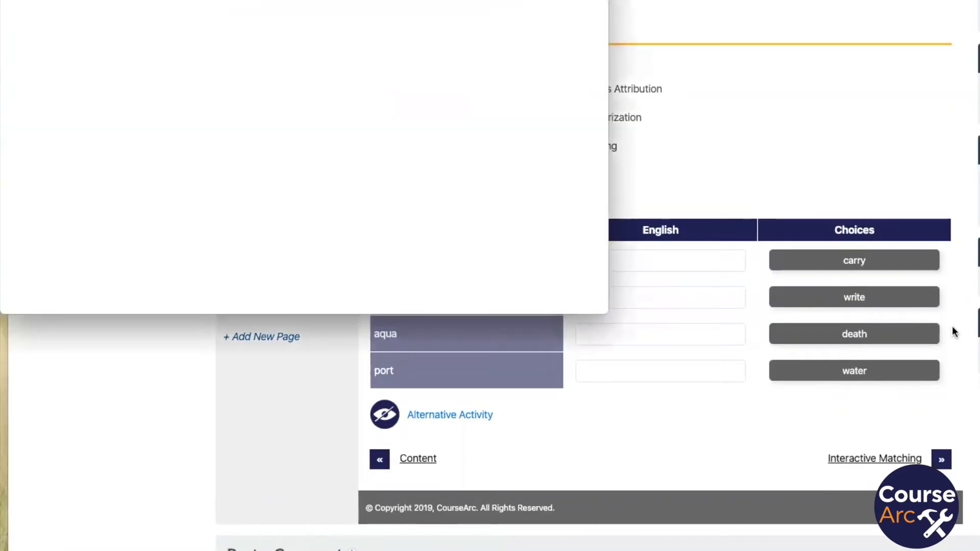
{"action": "left_click_drag", "start_coordinate": [607, 311], "coordinate": [975, 550]}
{"action": "scroll", "coordinate": [922, 352], "scroll_direction": "down", "scroll_amount": 1}
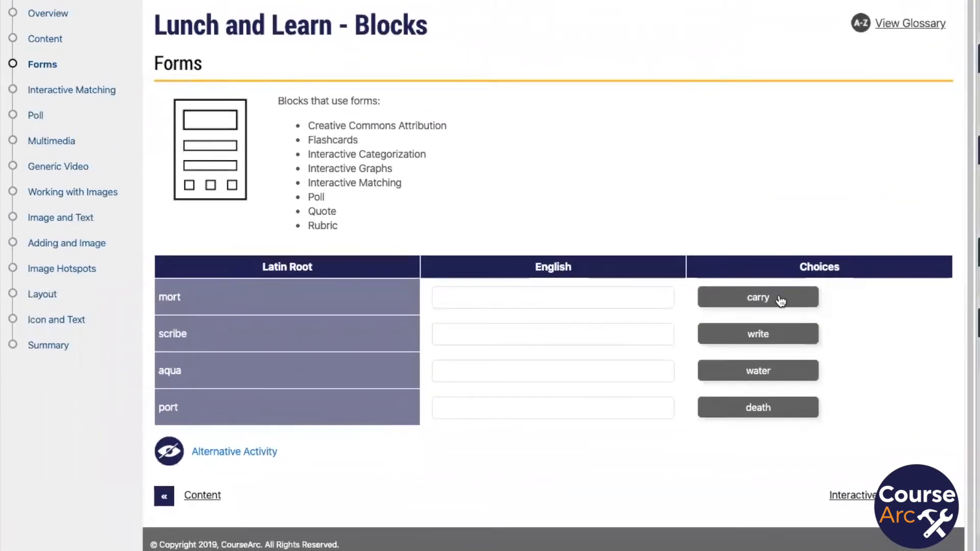
{"action": "left_click_drag", "start_coordinate": [774, 300], "coordinate": [506, 417]}
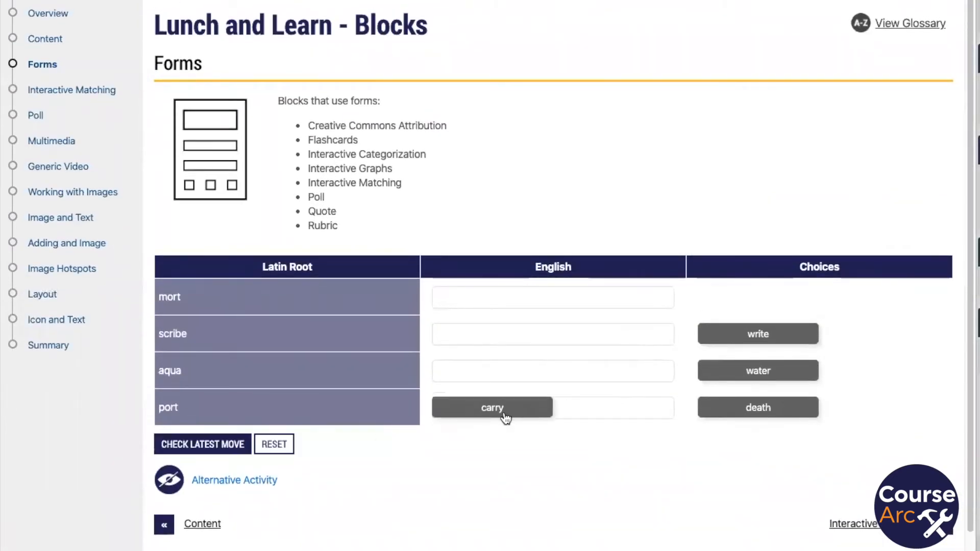
{"action": "left_click", "coordinate": [217, 451]}
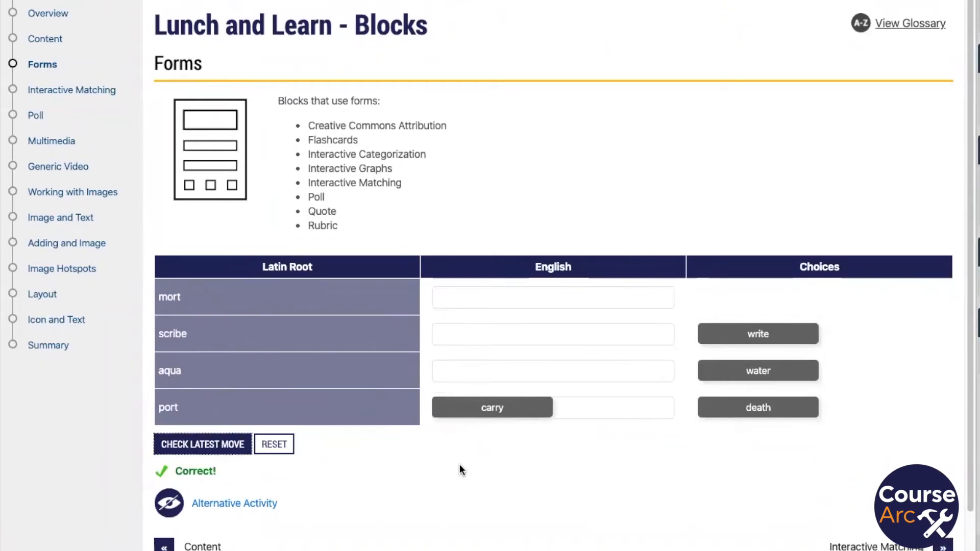
{"action": "left_click_drag", "start_coordinate": [776, 334], "coordinate": [534, 300]}
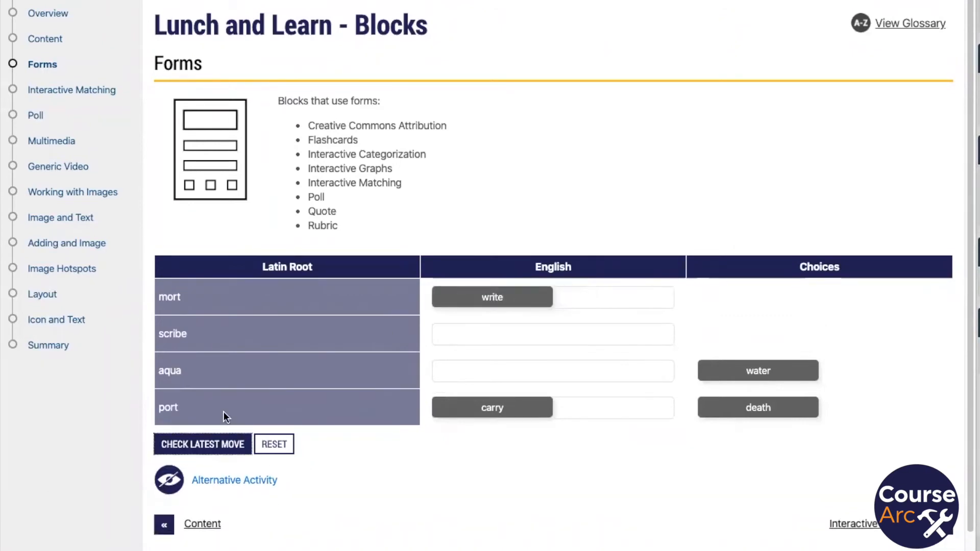
{"action": "left_click", "coordinate": [188, 456]}
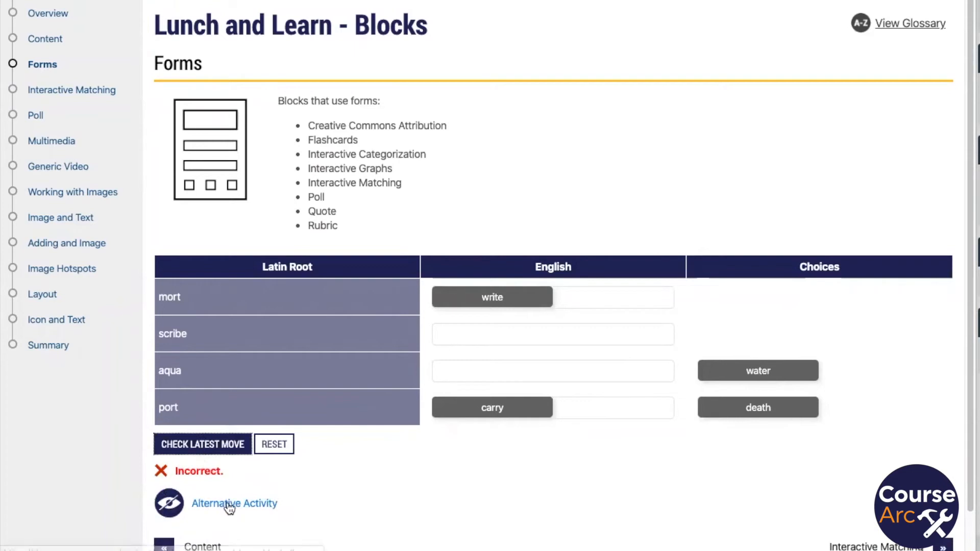
View the matching block's Alternative Activity through its last question and close it.
{"action": "left_click", "coordinate": [229, 504]}
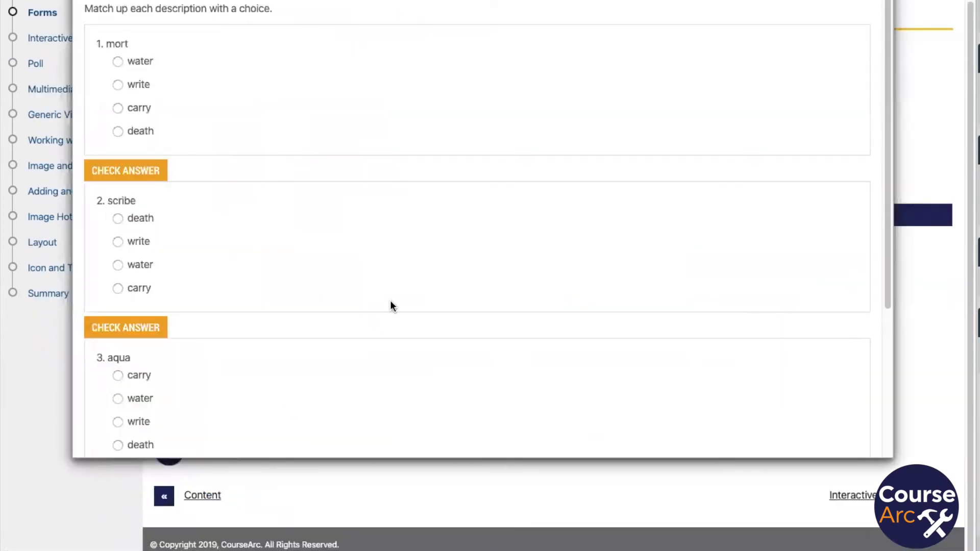
{"action": "scroll", "coordinate": [390, 305], "scroll_direction": "down", "scroll_amount": 4}
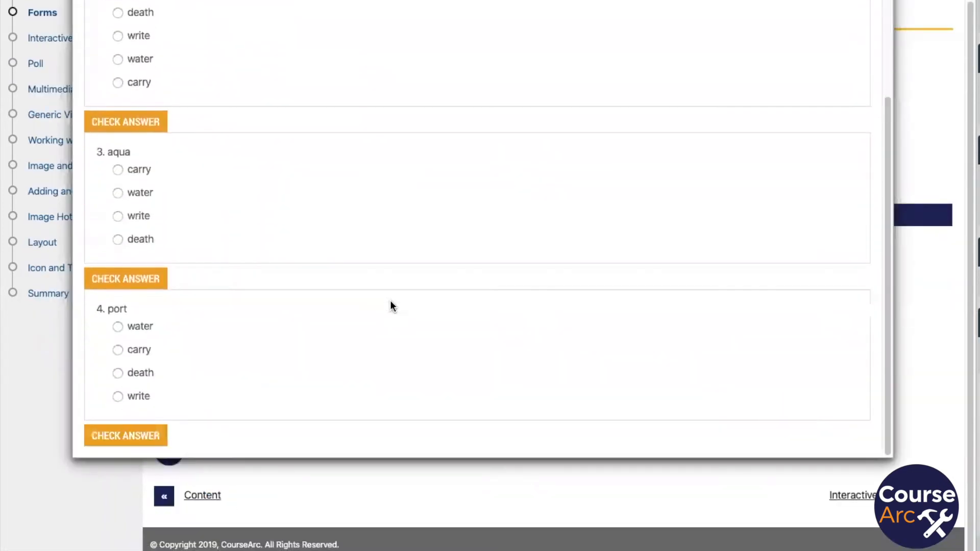
{"action": "scroll", "coordinate": [444, 228], "scroll_direction": "up", "scroll_amount": 4}
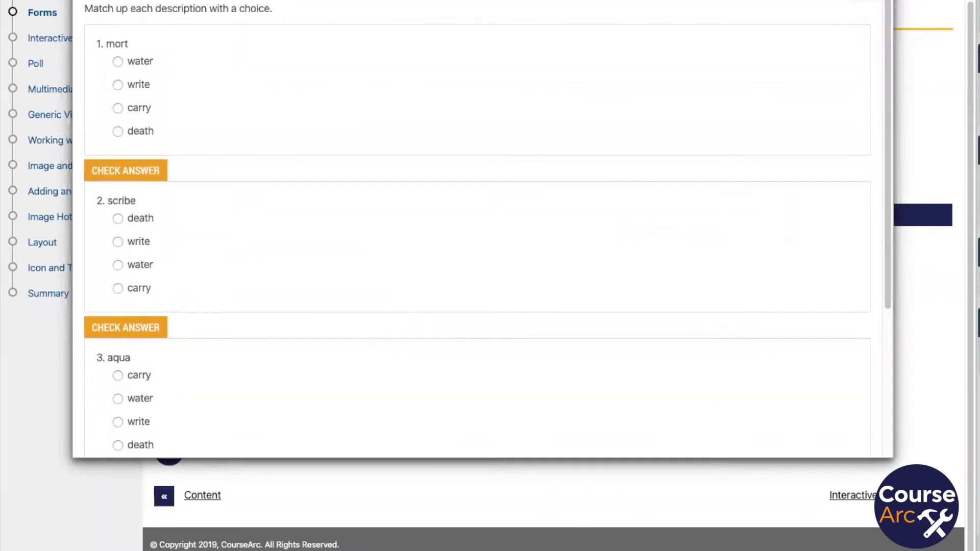
{"action": "left_click", "coordinate": [879, 1]}
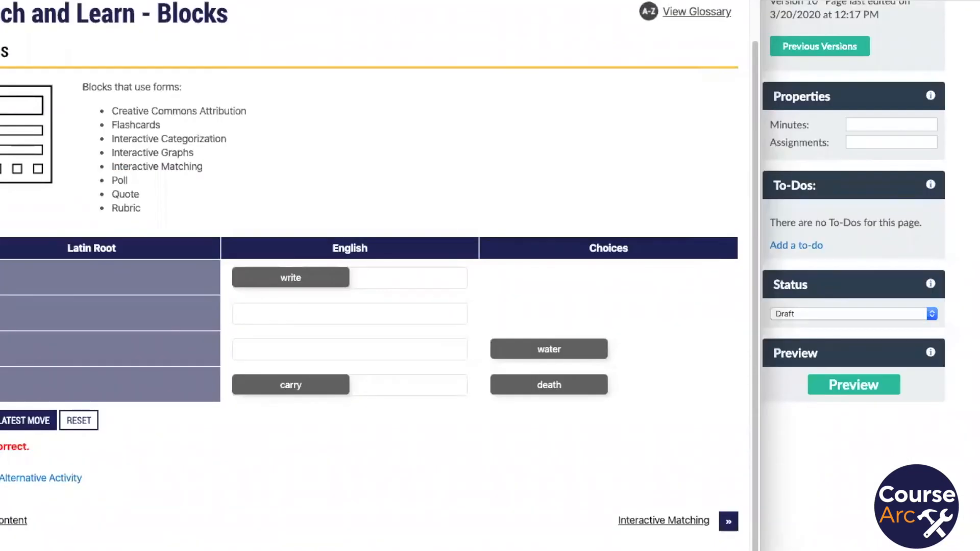
Go to the Interactive Matching page and look over its sample matching activities.
{"action": "scroll", "coordinate": [207, 304], "scroll_direction": "up", "scroll_amount": 2}
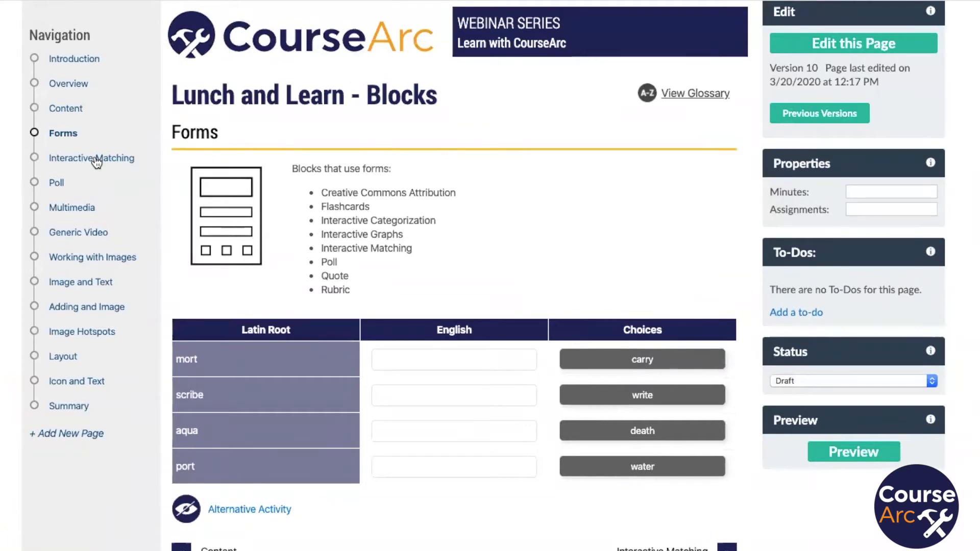
{"action": "left_click", "coordinate": [97, 159]}
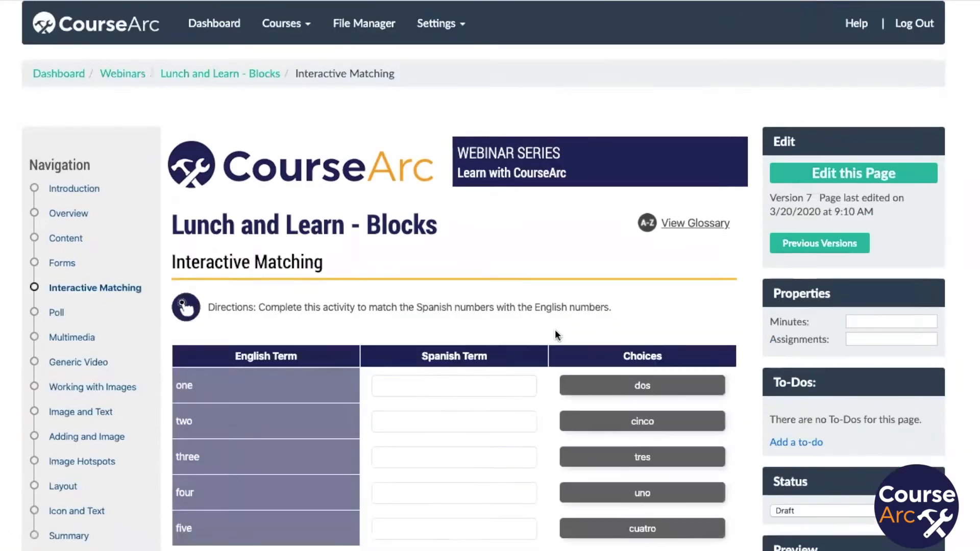
{"action": "scroll", "coordinate": [555, 331], "scroll_direction": "down", "scroll_amount": 7}
{"action": "scroll", "coordinate": [555, 332], "scroll_direction": "up", "scroll_amount": 5}
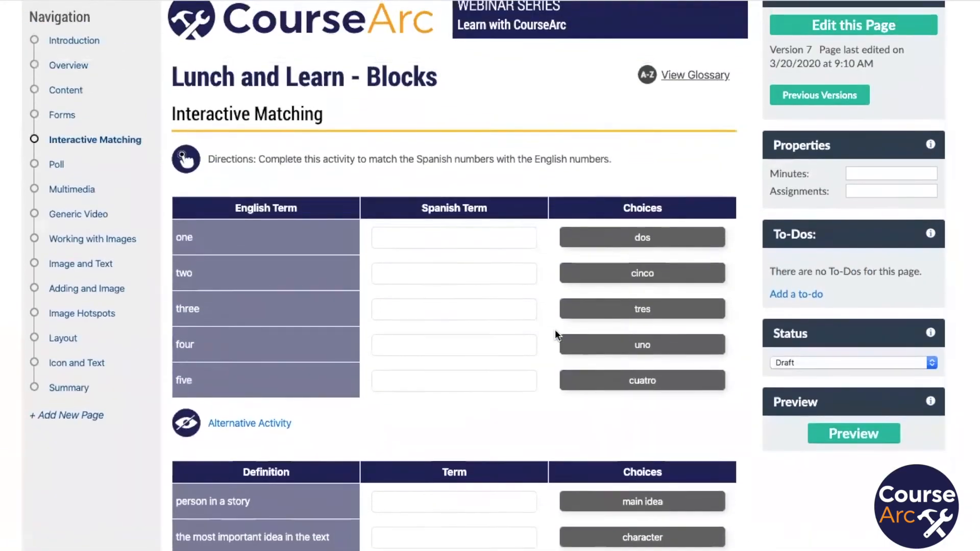
{"action": "scroll", "coordinate": [555, 329], "scroll_direction": "up", "scroll_amount": 3}
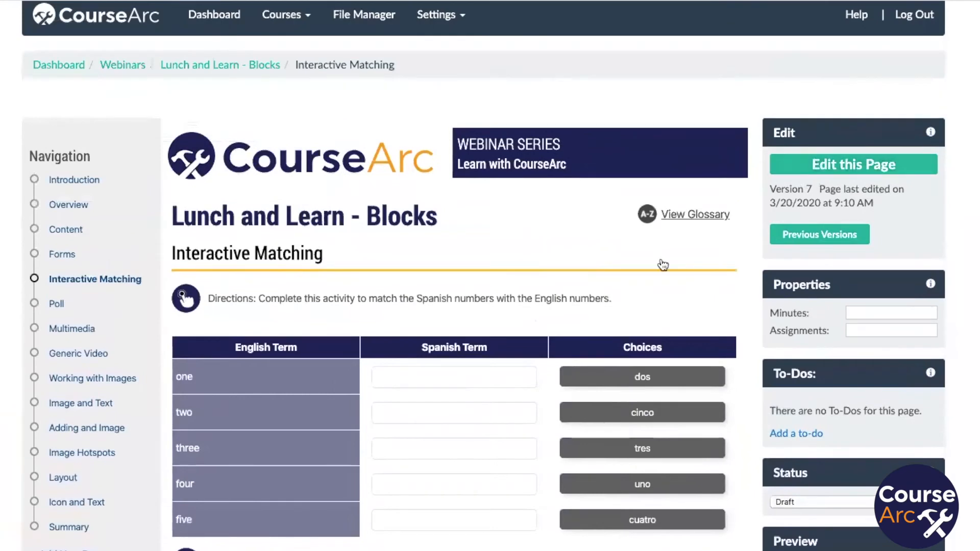
In page edit mode, start a new Interactive Matching block below the existing activities by searching the blocks for "matc".
{"action": "scroll", "coordinate": [662, 260], "scroll_direction": "down", "scroll_amount": 10}
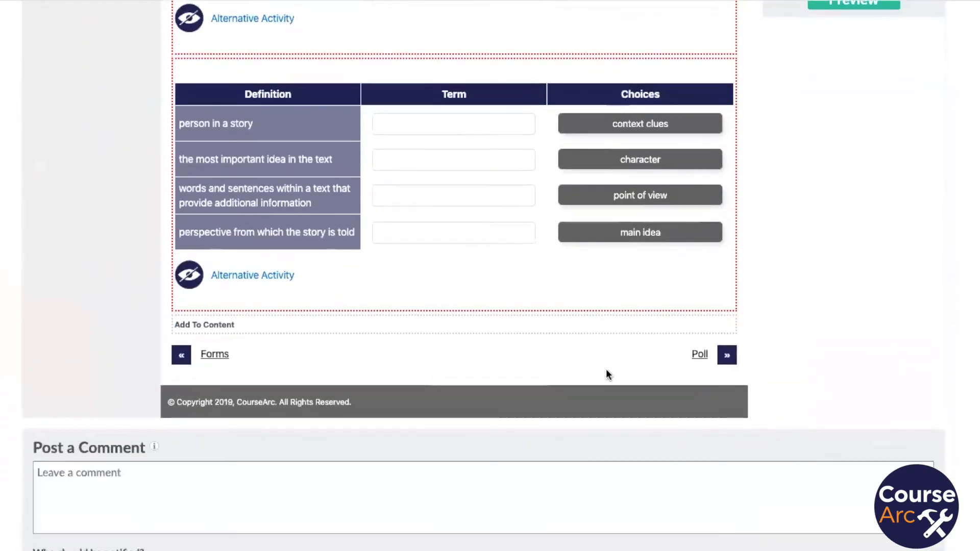
{"action": "left_click", "coordinate": [574, 332]}
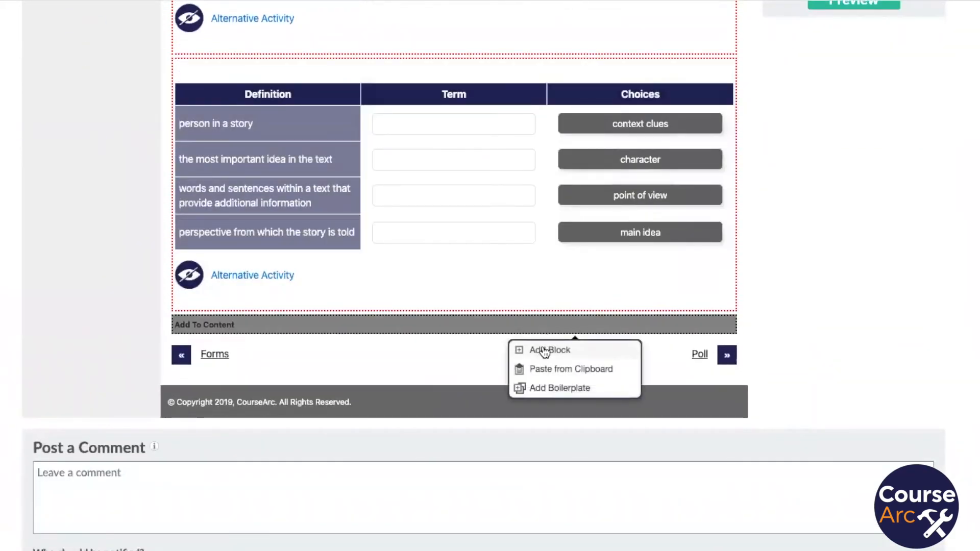
{"action": "left_click", "coordinate": [545, 351]}
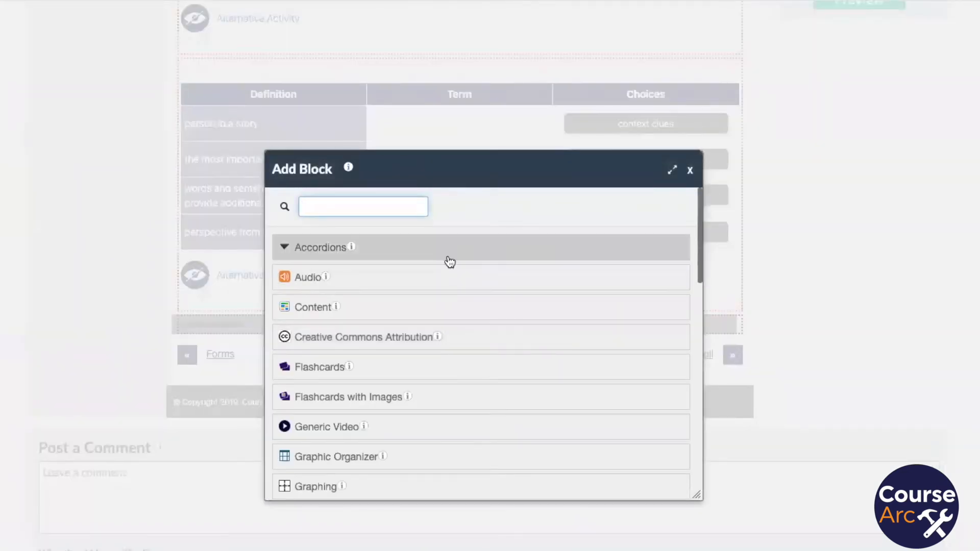
{"action": "type", "text": "m"}
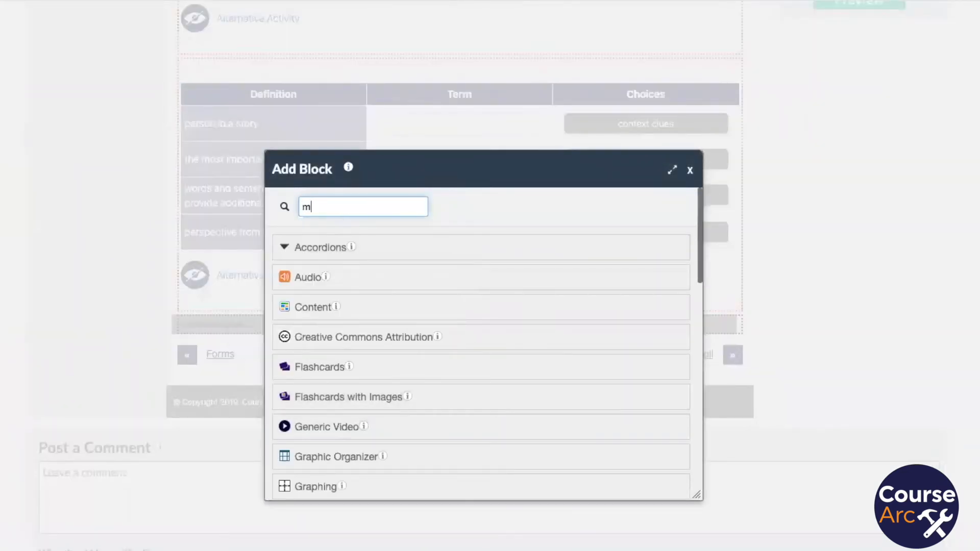
{"action": "type", "text": "atc"}
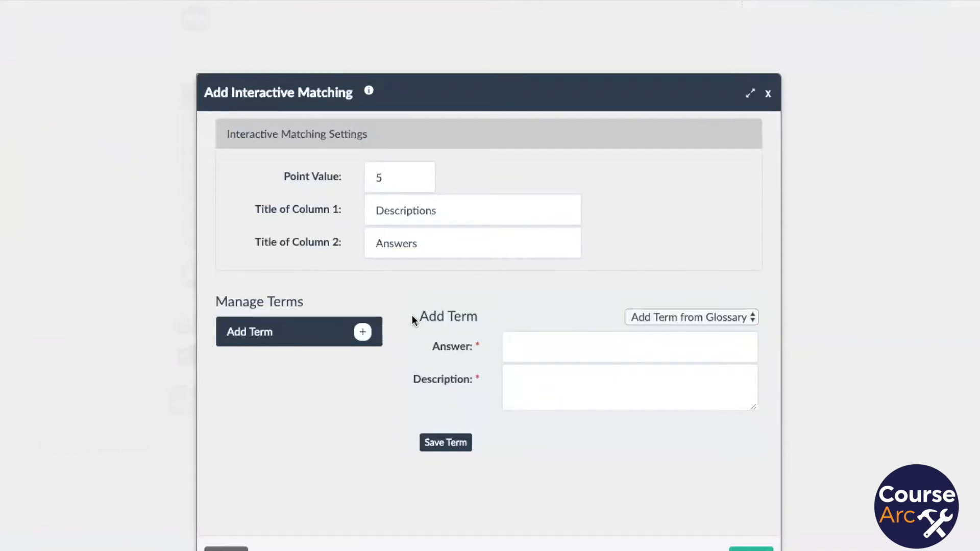
Add the glossary term "evaporation" with its description to the matching block and save the term.
{"action": "left_click", "coordinate": [706, 317]}
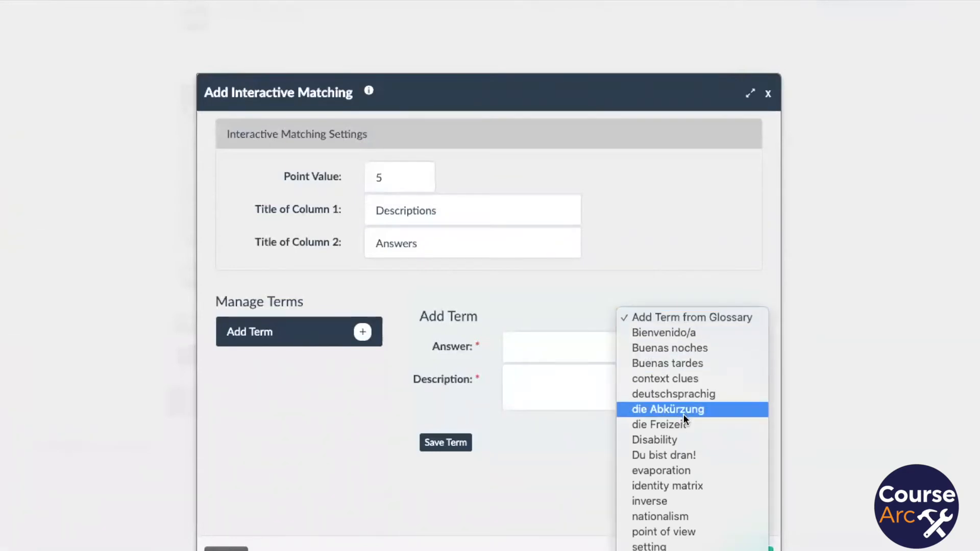
{"action": "left_click", "coordinate": [676, 473]}
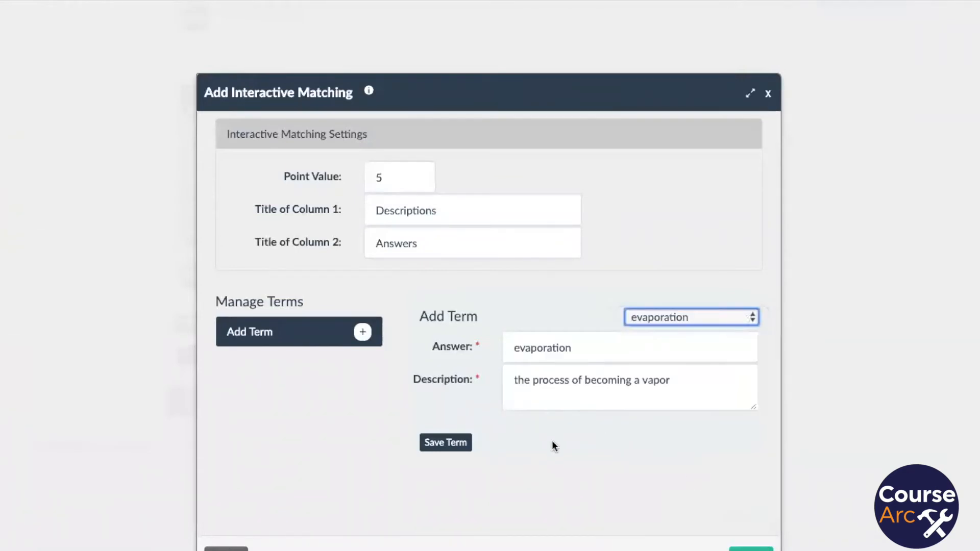
{"action": "left_click", "coordinate": [440, 443]}
Add the glossary term "inverse" with its description to the matching block and save the term.
{"action": "left_click", "coordinate": [700, 317]}
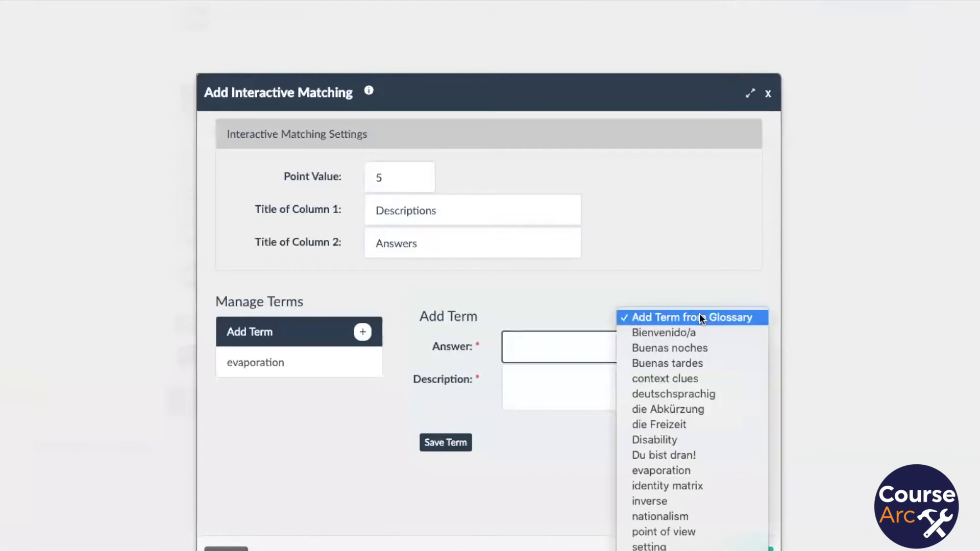
{"action": "left_click", "coordinate": [655, 501]}
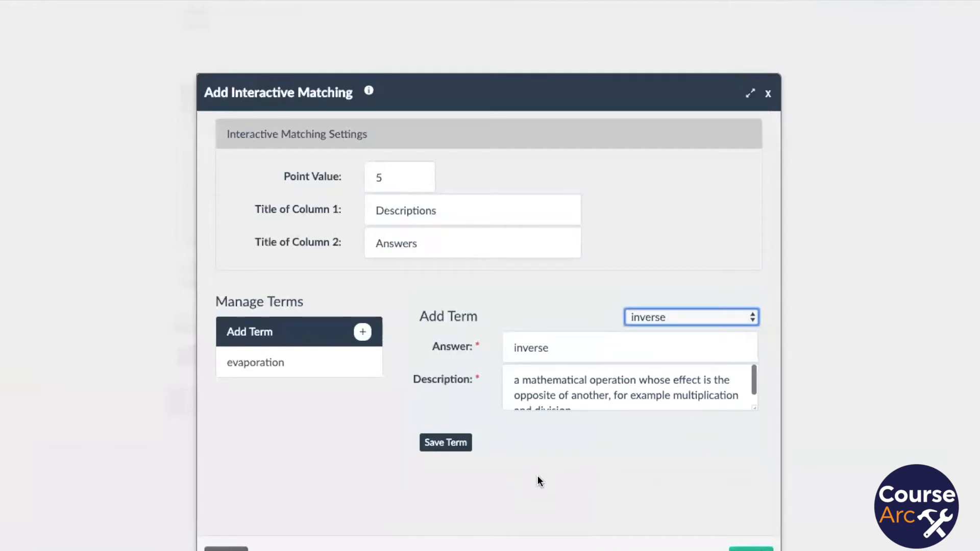
{"action": "left_click", "coordinate": [458, 443]}
Add the glossary term "point of view" to the matching block and save the term.
{"action": "left_click", "coordinate": [694, 315]}
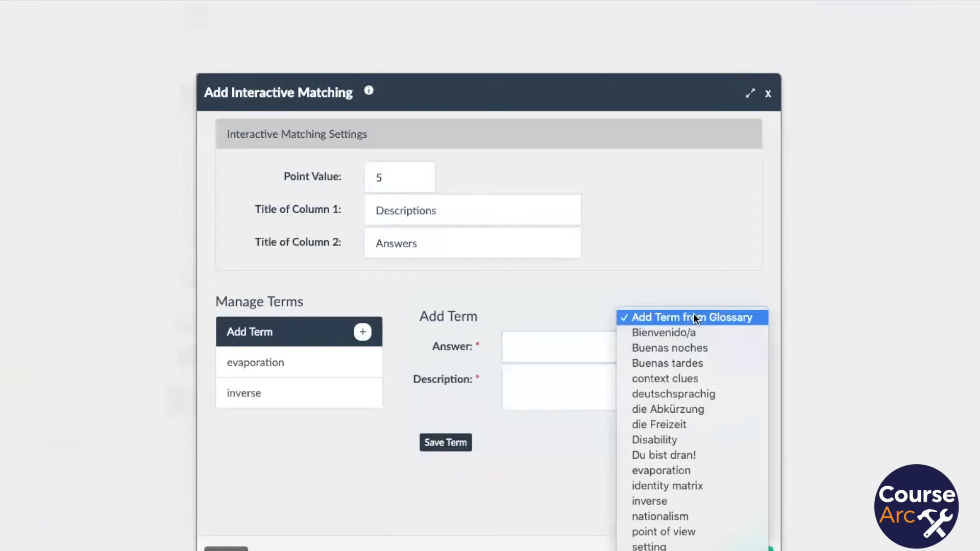
{"action": "left_click", "coordinate": [678, 529]}
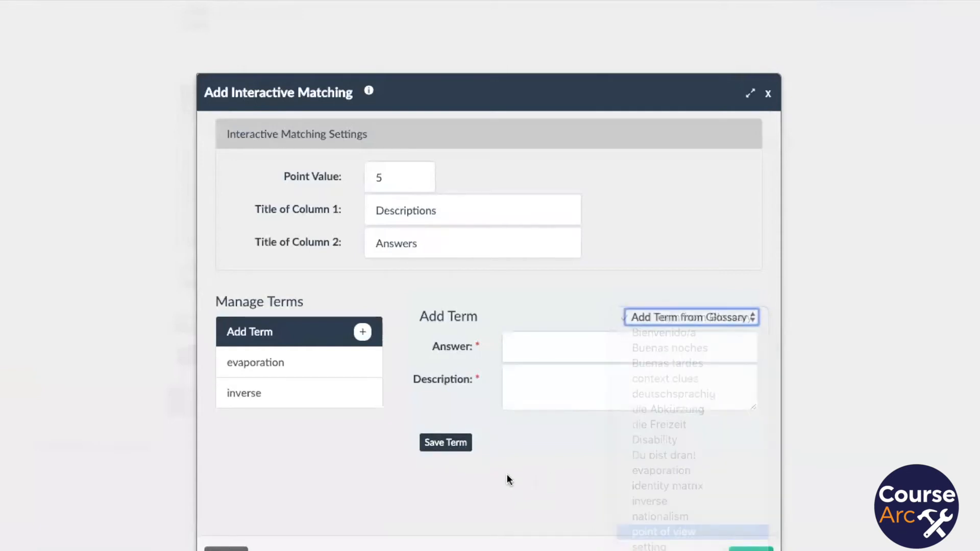
{"action": "left_click", "coordinate": [455, 444]}
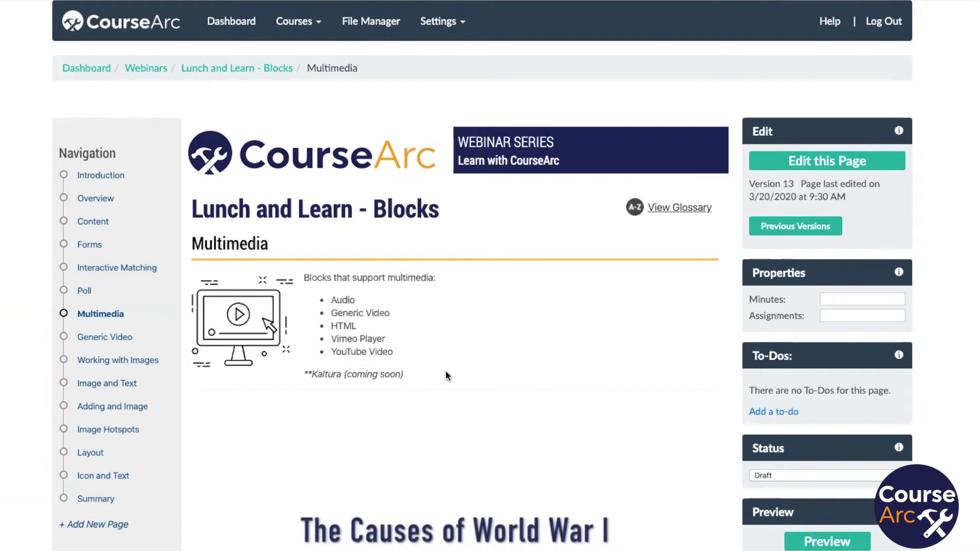
Briefly play and pause the Causes of World War I video on the Multimedia page, and view and close its transcript.
{"action": "scroll", "coordinate": [446, 376], "scroll_direction": "down", "scroll_amount": 5}
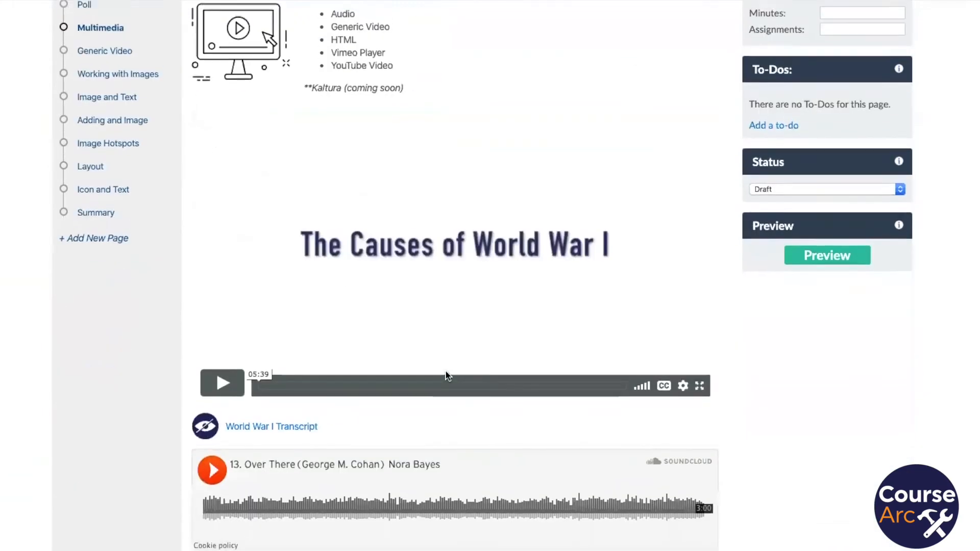
{"action": "scroll", "coordinate": [445, 376], "scroll_direction": "up", "scroll_amount": 2}
{"action": "scroll", "coordinate": [447, 367], "scroll_direction": "up", "scroll_amount": 3}
{"action": "scroll", "coordinate": [446, 365], "scroll_direction": "down", "scroll_amount": 2}
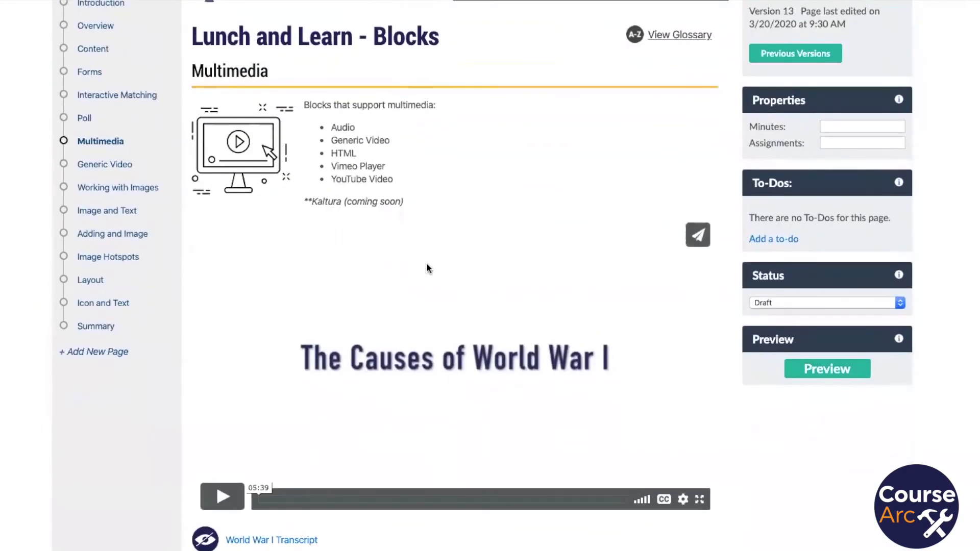
{"action": "left_click", "coordinate": [225, 494]}
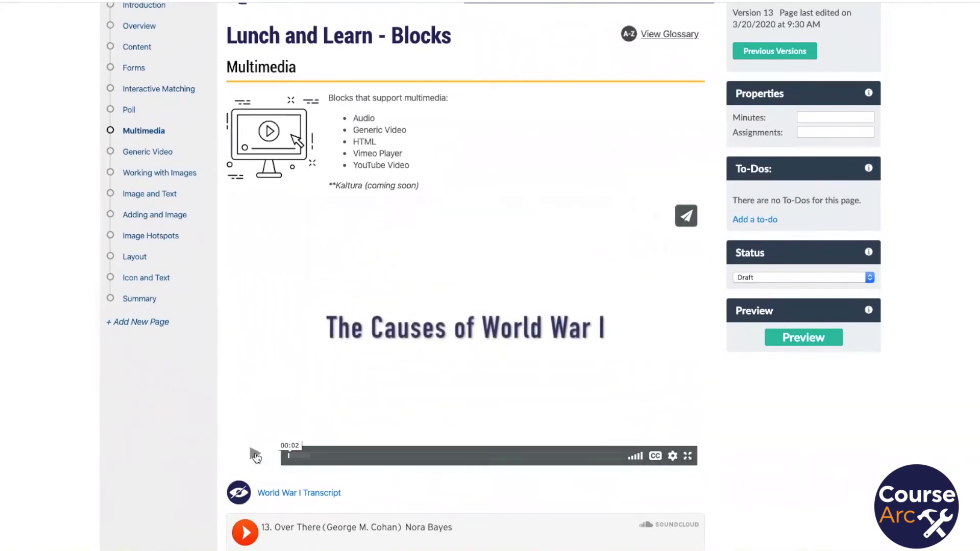
{"action": "left_click", "coordinate": [257, 454]}
{"action": "left_click", "coordinate": [311, 493]}
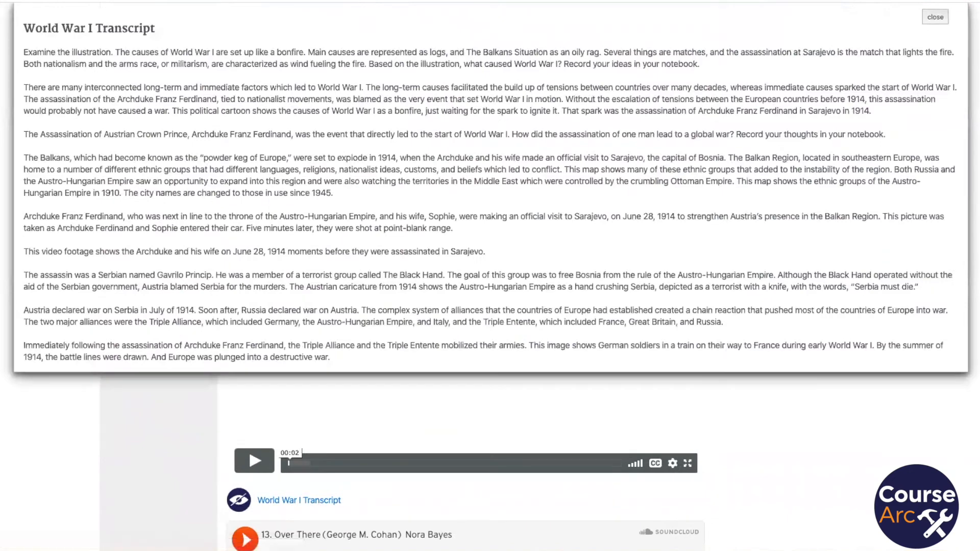
{"action": "left_click", "coordinate": [938, 20]}
Briefly play and pause the "Over There" SoundCloud audio, and view and close the Audio Transcript.
{"action": "scroll", "coordinate": [810, 286], "scroll_direction": "down", "scroll_amount": 4}
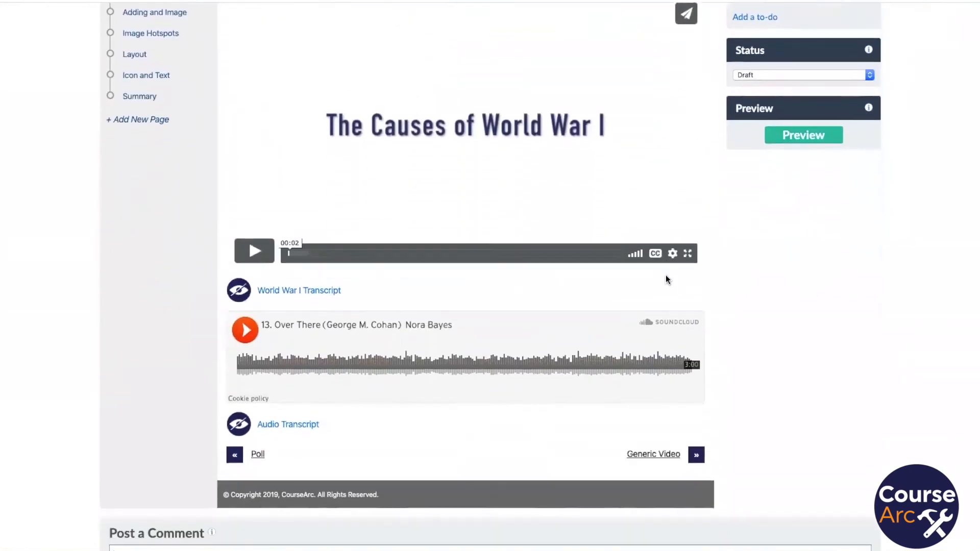
{"action": "left_click", "coordinate": [246, 331]}
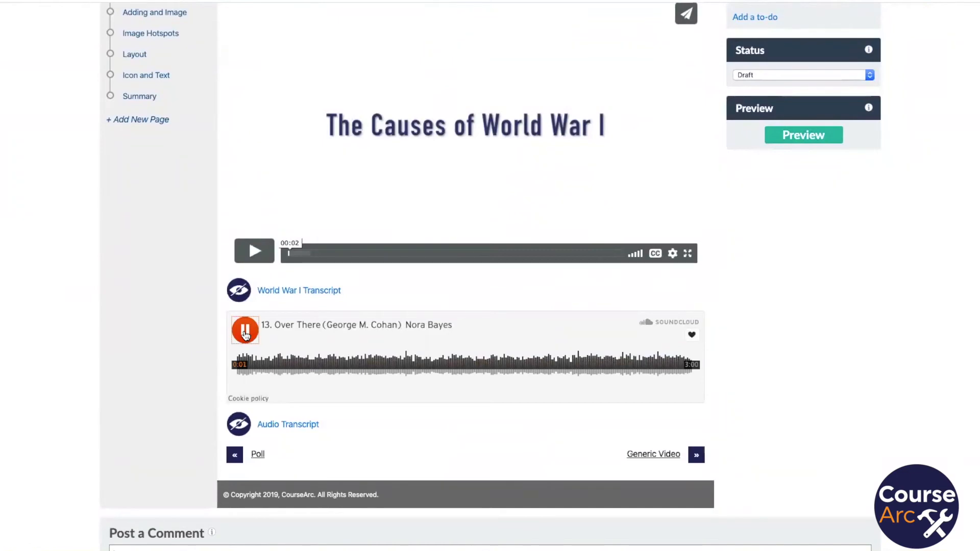
{"action": "left_click", "coordinate": [246, 333]}
{"action": "left_click", "coordinate": [282, 424]}
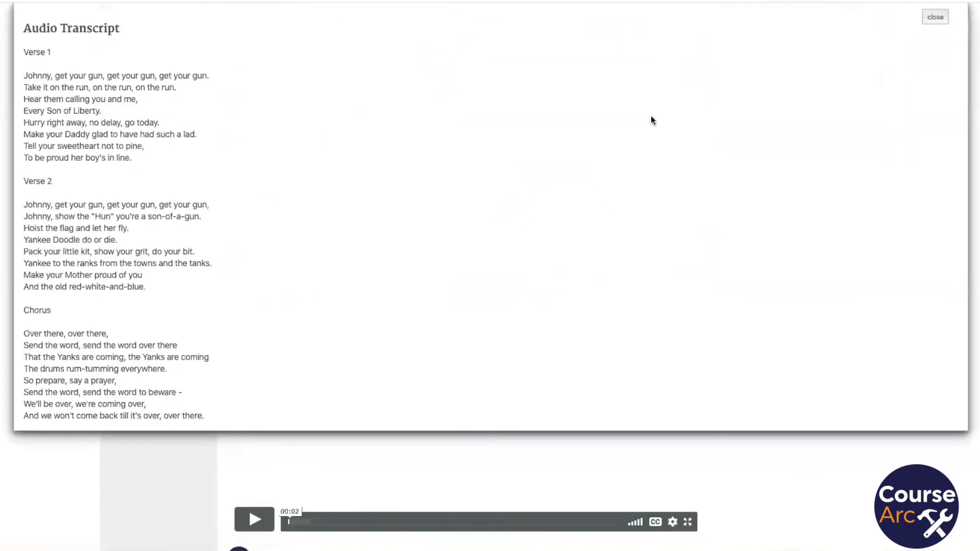
{"action": "left_click", "coordinate": [939, 19]}
{"action": "scroll", "coordinate": [700, 329], "scroll_direction": "up", "scroll_amount": 10}
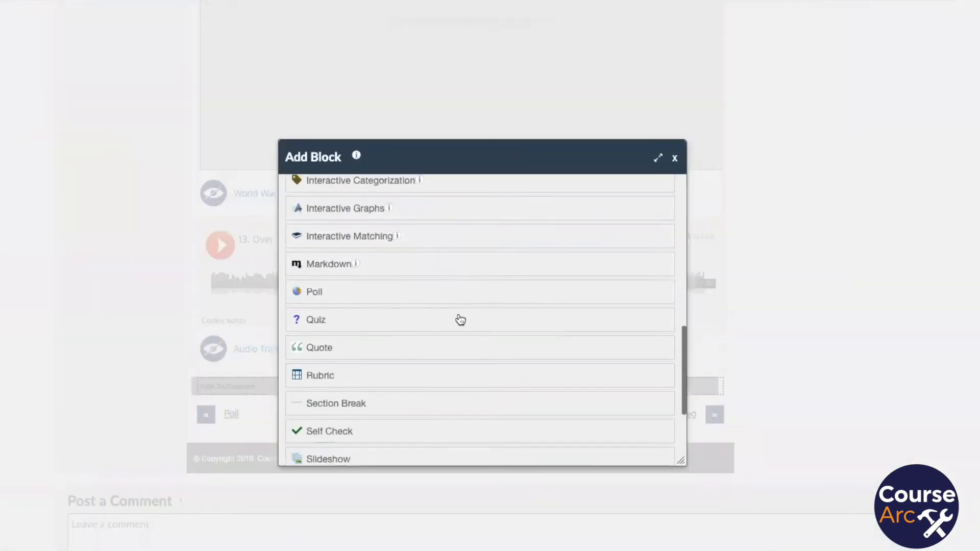
{"action": "scroll", "coordinate": [360, 448], "scroll_direction": "down", "scroll_amount": 5}
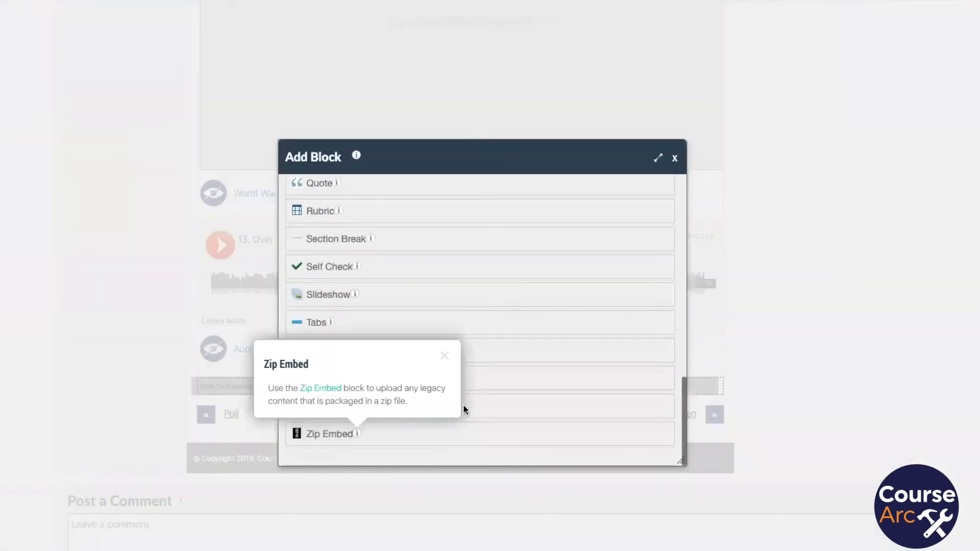
{"action": "left_click", "coordinate": [316, 412]}
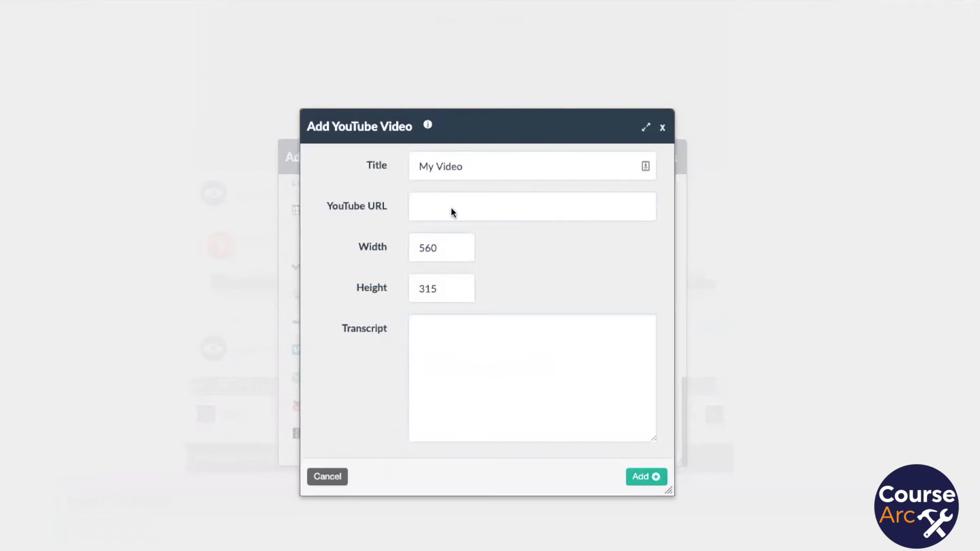
{"action": "left_click", "coordinate": [479, 210]}
{"action": "type", "text": "https://www.youtube.com/watch?v=woJS0tV5eNE&t=9s"}
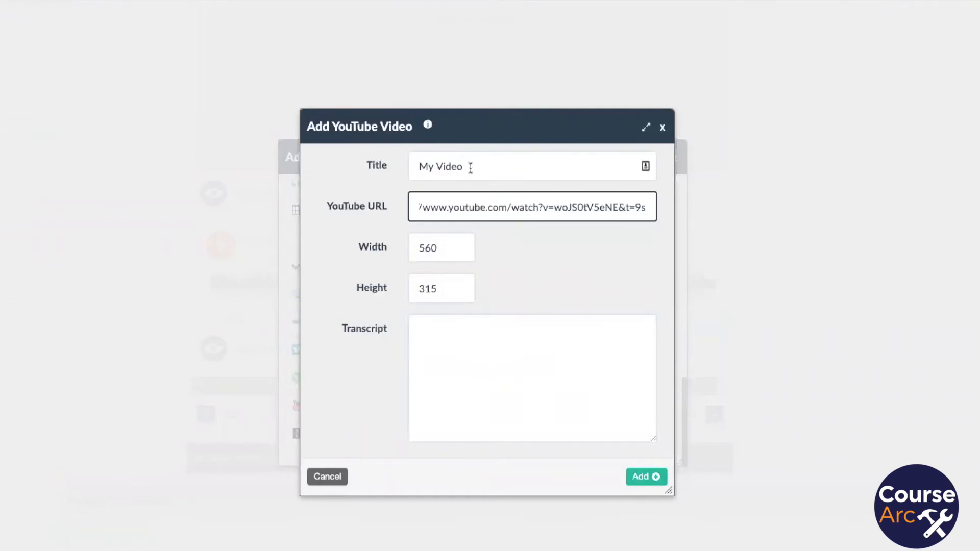
{"action": "left_click_drag", "start_coordinate": [469, 166], "coordinate": [368, 157]}
{"action": "type", "text": "Top Ten Tips"}
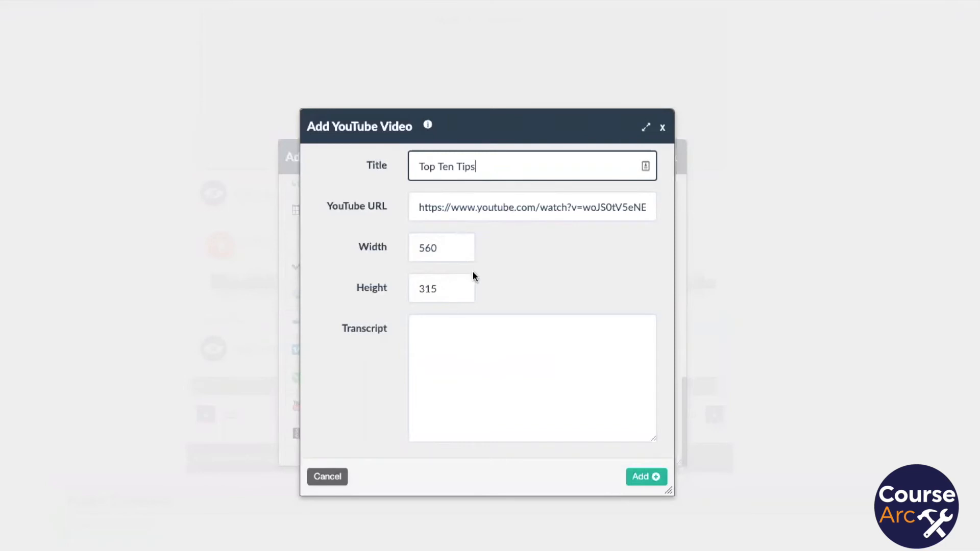
Enter "Goes here..." as the YouTube video's transcript and add the block to the page.
{"action": "left_click", "coordinate": [496, 337]}
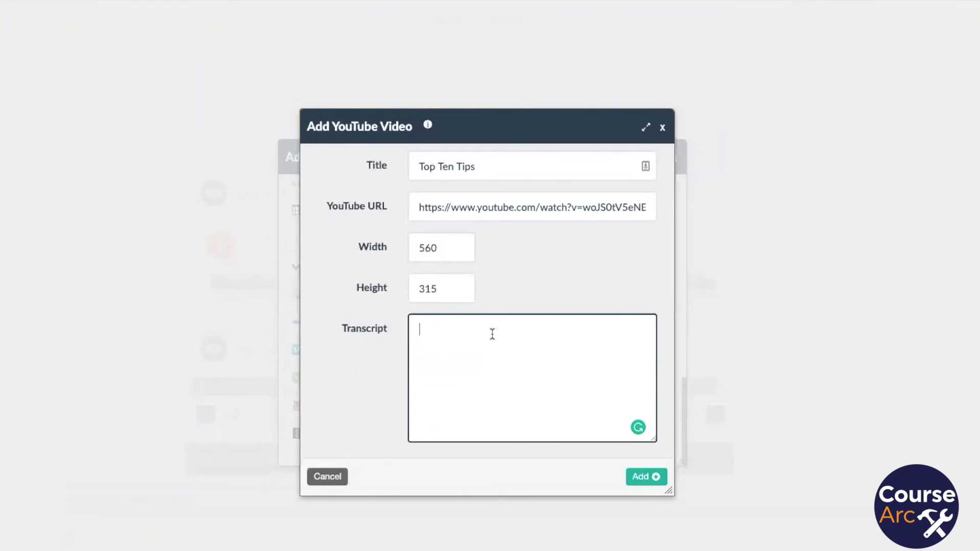
{"action": "type", "text": "GOe"}
{"action": "key", "text": "BackSpace"}
{"action": "key", "text": "BackSpace"}
{"action": "type", "text": "oes here..."}
{"action": "left_click", "coordinate": [646, 476]}
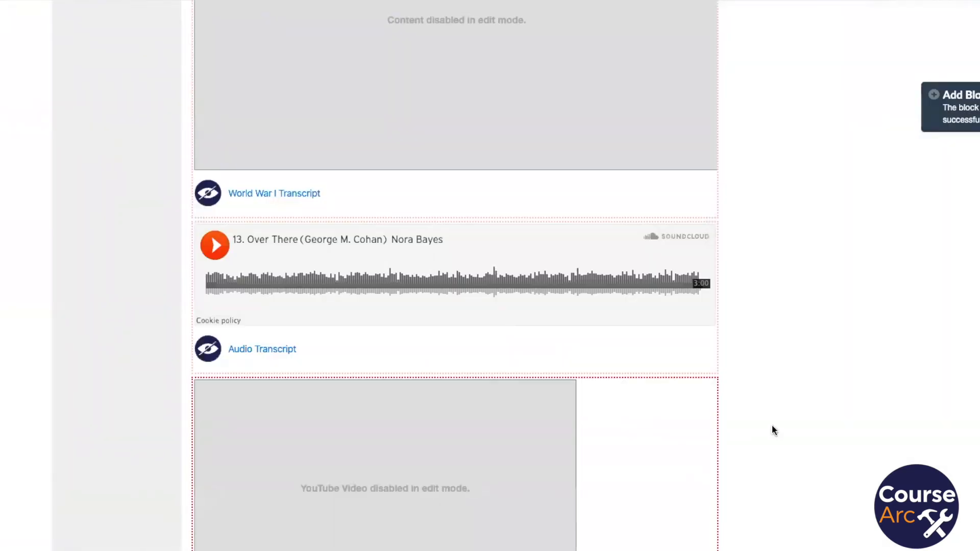
Check the new YouTube block, publish the Multimedia page edits, and view the published video.
{"action": "scroll", "coordinate": [774, 430], "scroll_direction": "down", "scroll_amount": 5}
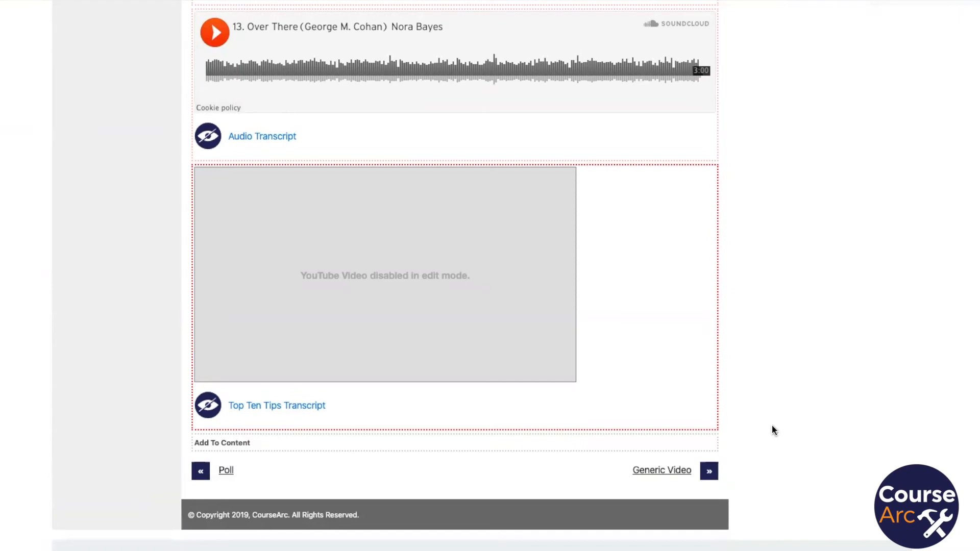
{"action": "scroll", "coordinate": [772, 425], "scroll_direction": "up", "scroll_amount": 15}
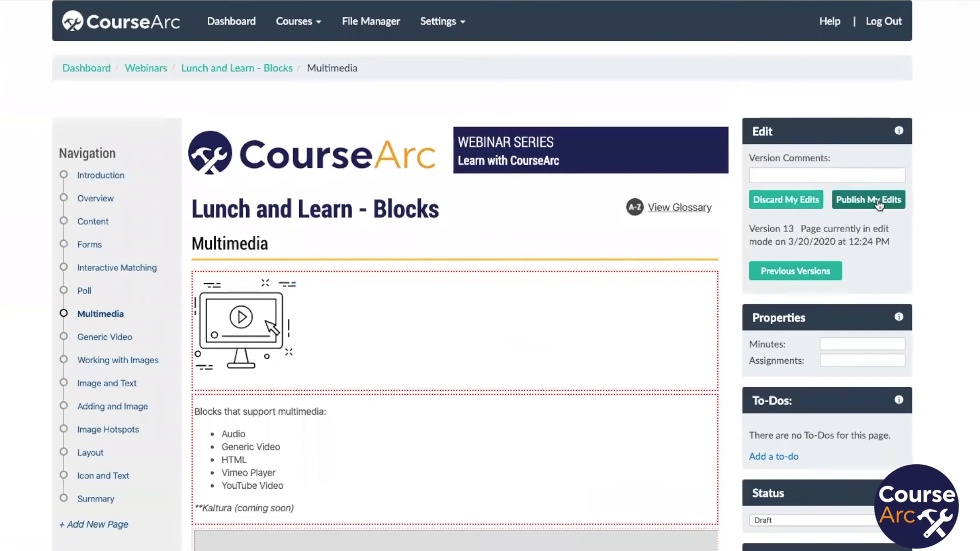
{"action": "left_click", "coordinate": [880, 204]}
{"action": "scroll", "coordinate": [637, 397], "scroll_direction": "down", "scroll_amount": 14}
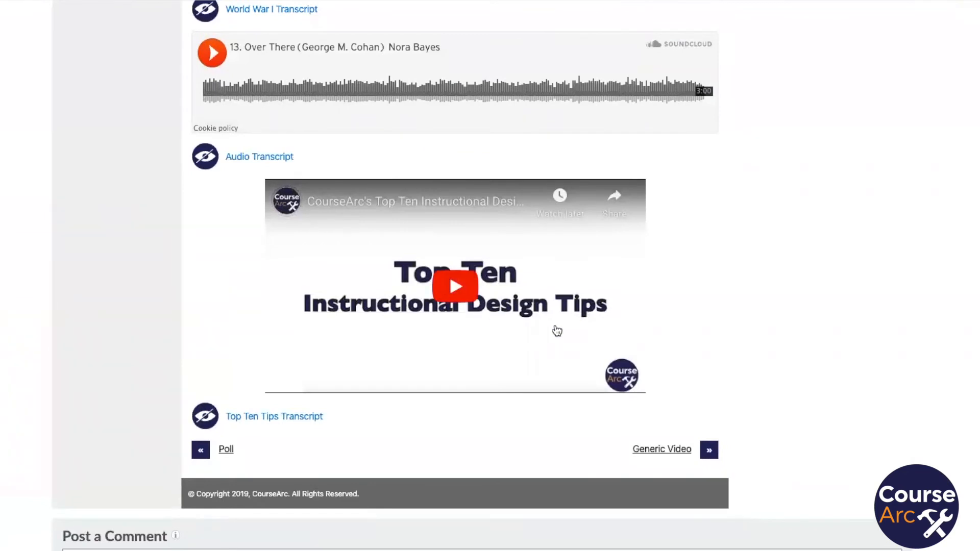
Preview the Multimedia page and look through its video, audio and transcript content.
{"action": "scroll", "coordinate": [766, 346], "scroll_direction": "up", "scroll_amount": 14}
{"action": "left_click", "coordinate": [830, 514]}
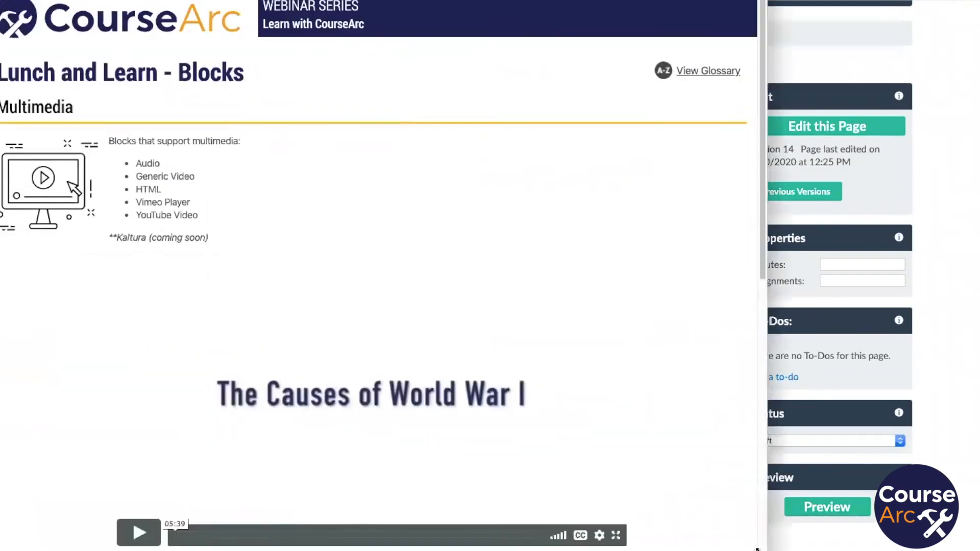
{"action": "scroll", "coordinate": [627, 400], "scroll_direction": "down", "scroll_amount": 12}
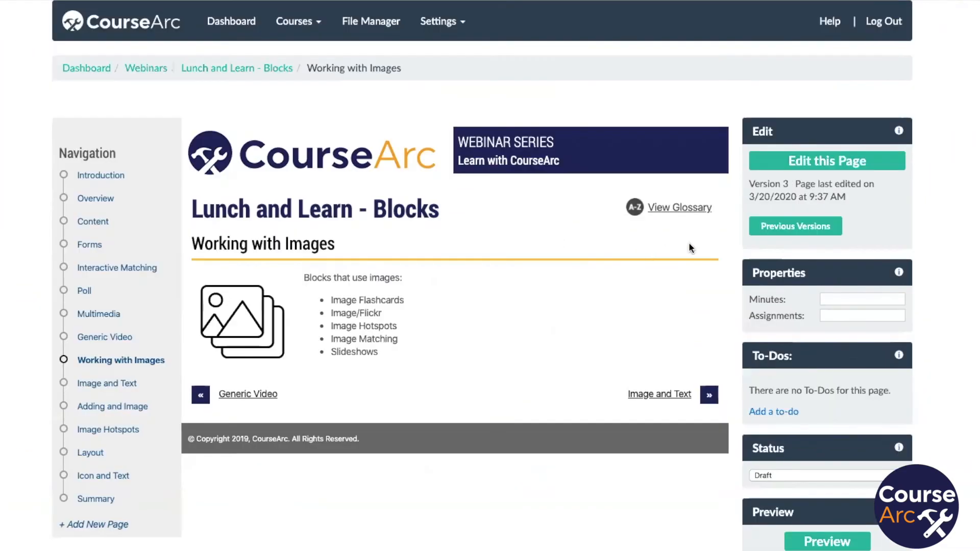
Open the Image and Text page and examine its image placement, text and Creative Commons attributions.
{"action": "left_click", "coordinate": [108, 386]}
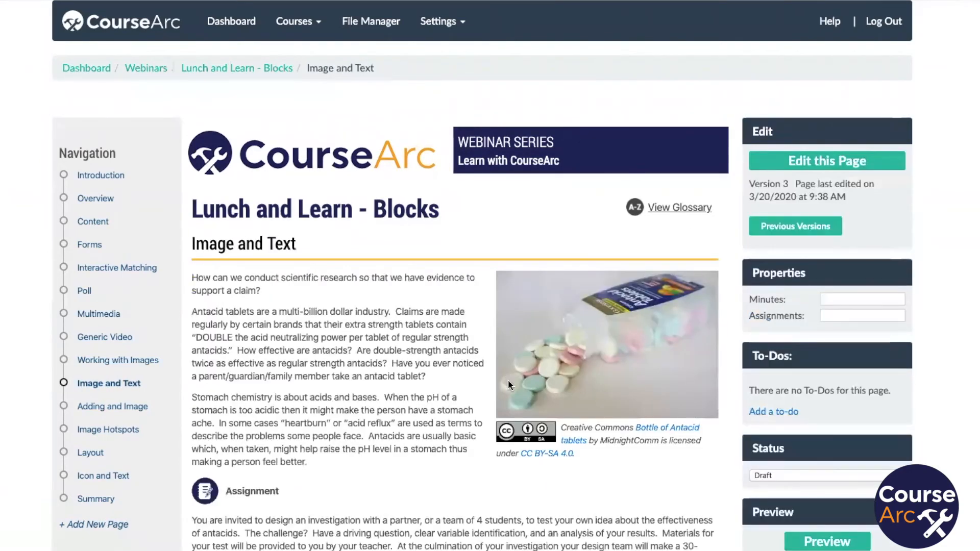
{"action": "scroll", "coordinate": [508, 379], "scroll_direction": "down", "scroll_amount": 5}
{"action": "scroll", "coordinate": [508, 380], "scroll_direction": "up", "scroll_amount": 4}
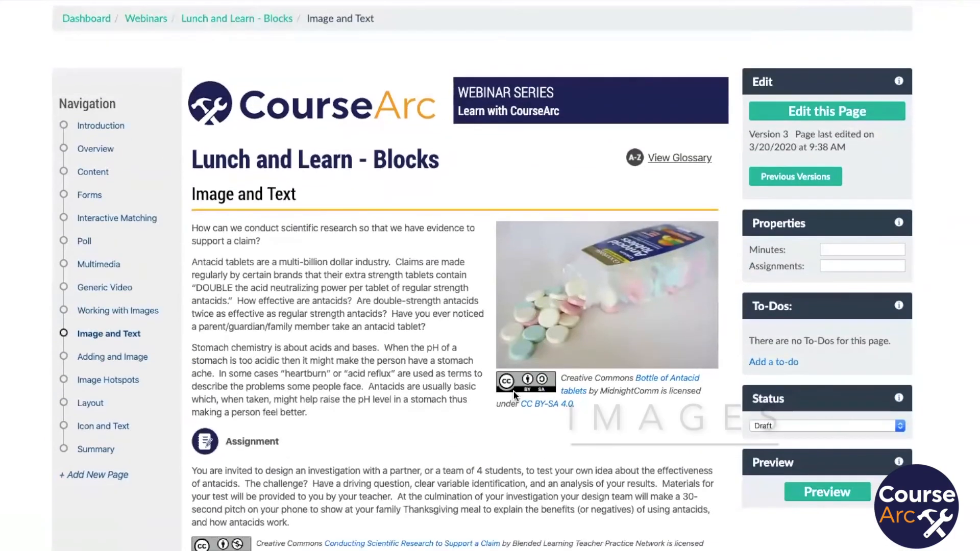
{"action": "scroll", "coordinate": [515, 394], "scroll_direction": "down", "scroll_amount": 3}
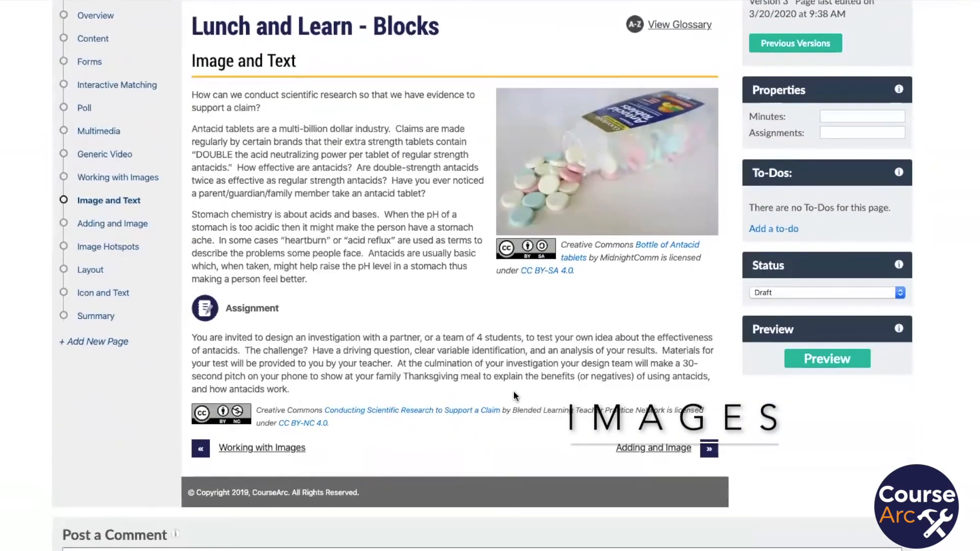
{"action": "scroll", "coordinate": [514, 396], "scroll_direction": "up", "scroll_amount": 2}
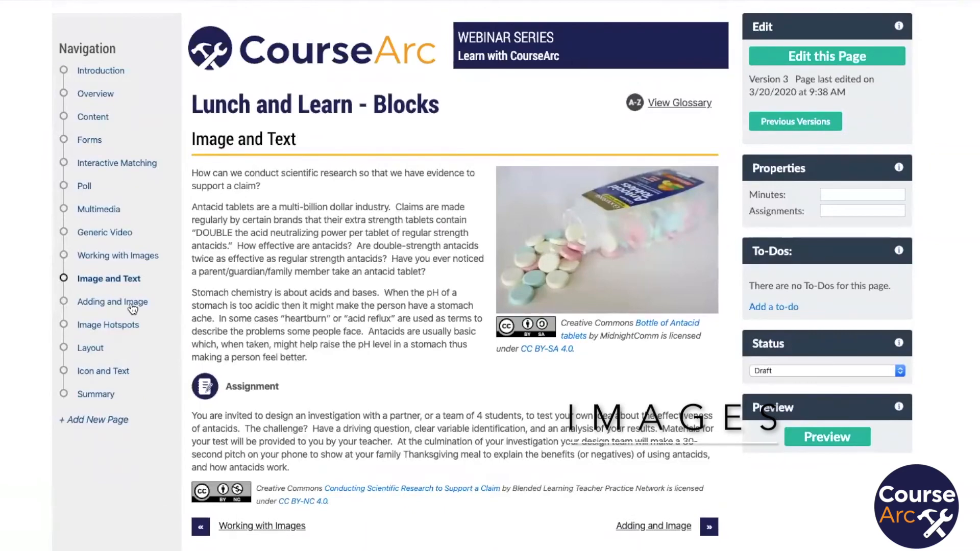
Put the Adding and Image page in edit mode and start an Image block using the standard Image import option.
{"action": "left_click", "coordinate": [103, 305]}
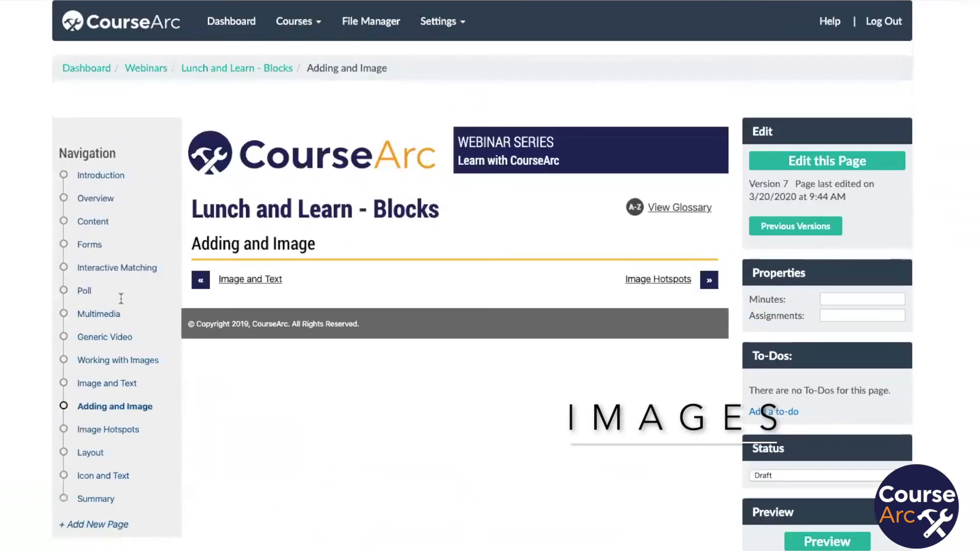
{"action": "left_click", "coordinate": [844, 163]}
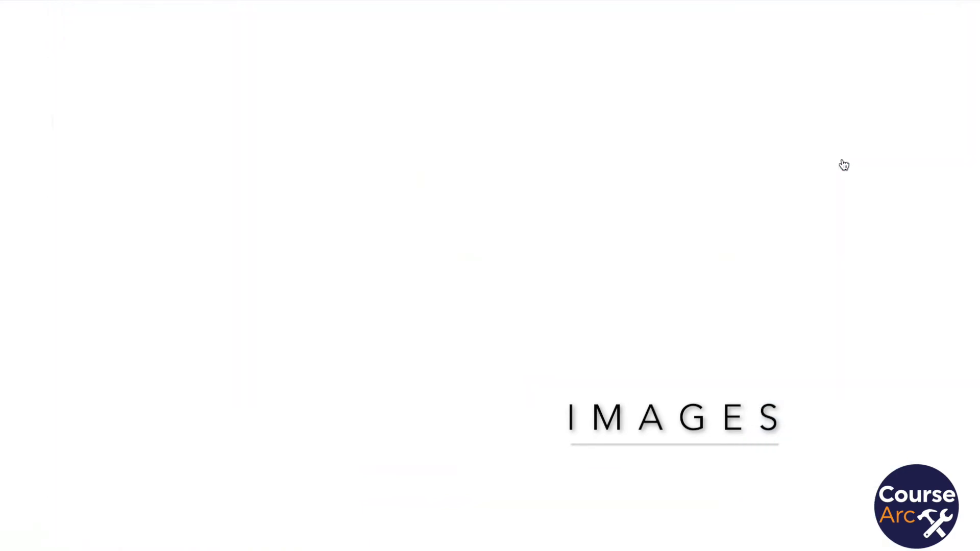
{"action": "left_click", "coordinate": [436, 284]}
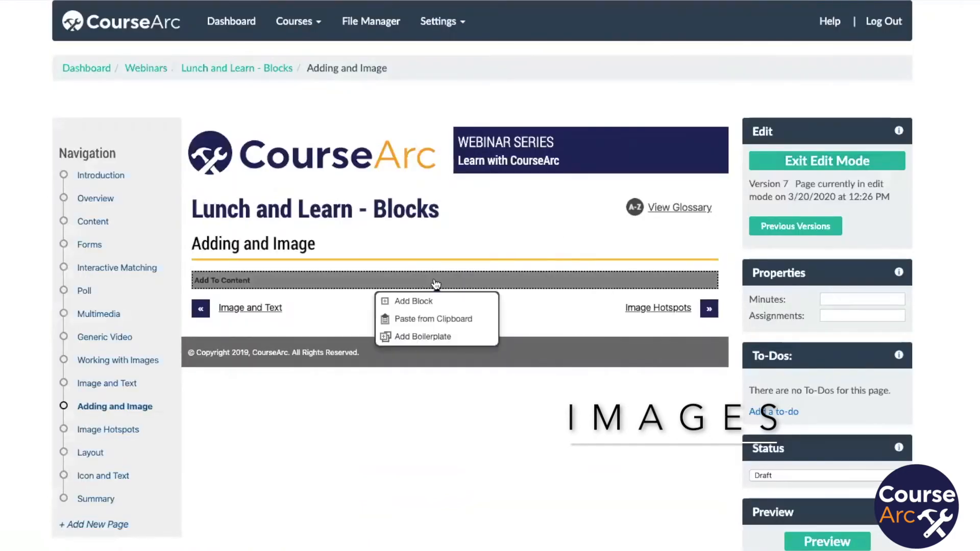
{"action": "left_click", "coordinate": [412, 302]}
{"action": "scroll", "coordinate": [357, 399], "scroll_direction": "down", "scroll_amount": 5}
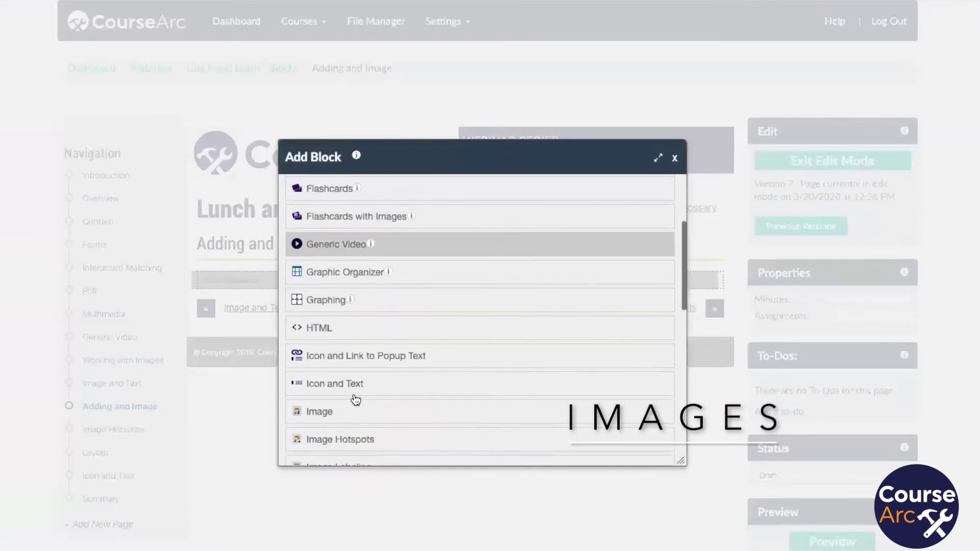
{"action": "left_click", "coordinate": [317, 335]}
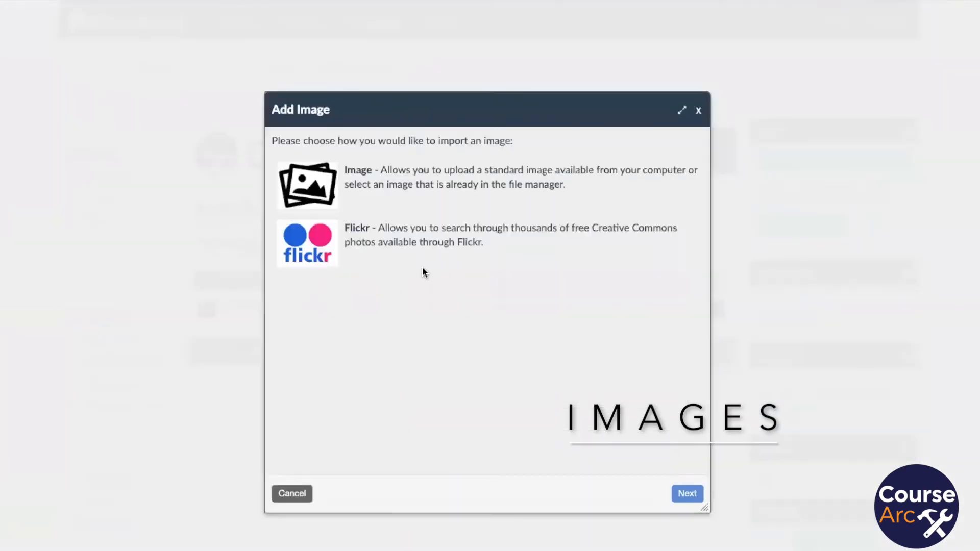
{"action": "left_click", "coordinate": [437, 187]}
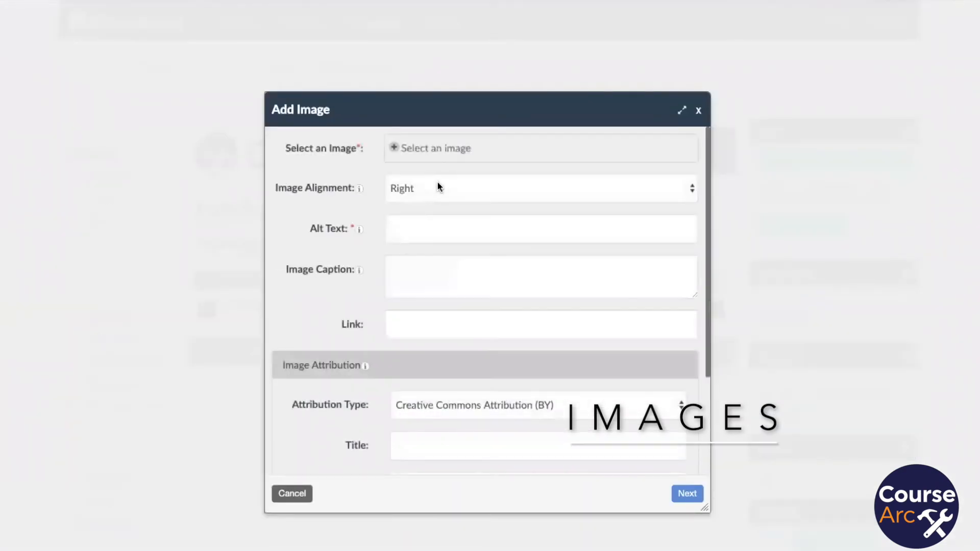
Choose Digestive_system-650.png from the second page of the File Manager as the block's image.
{"action": "left_click", "coordinate": [439, 147]}
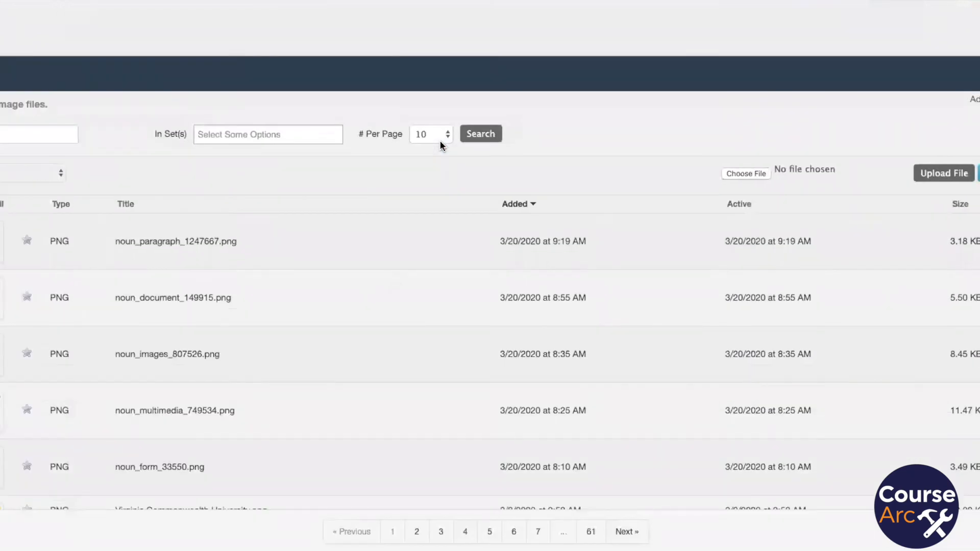
{"action": "scroll", "coordinate": [468, 313], "scroll_direction": "down", "scroll_amount": 2}
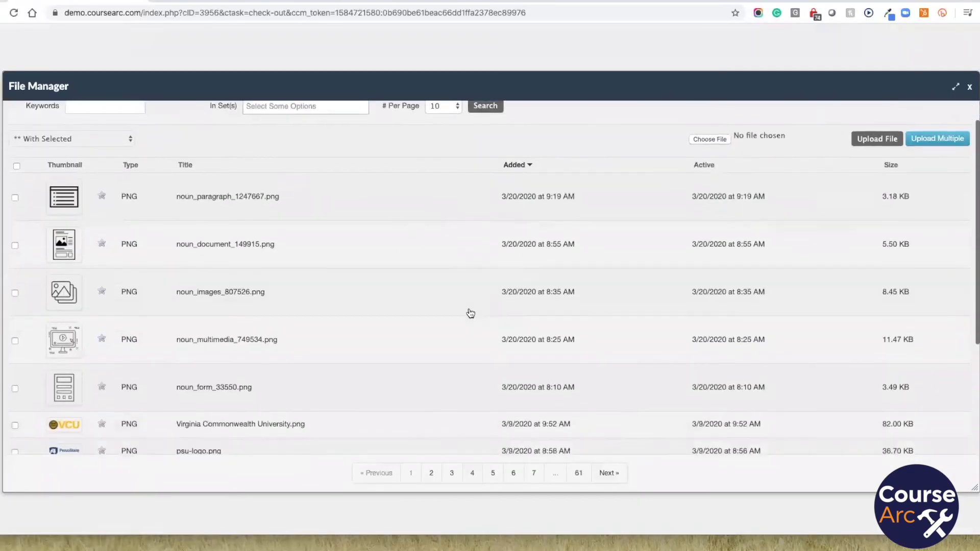
{"action": "scroll", "coordinate": [471, 313], "scroll_direction": "down", "scroll_amount": 4}
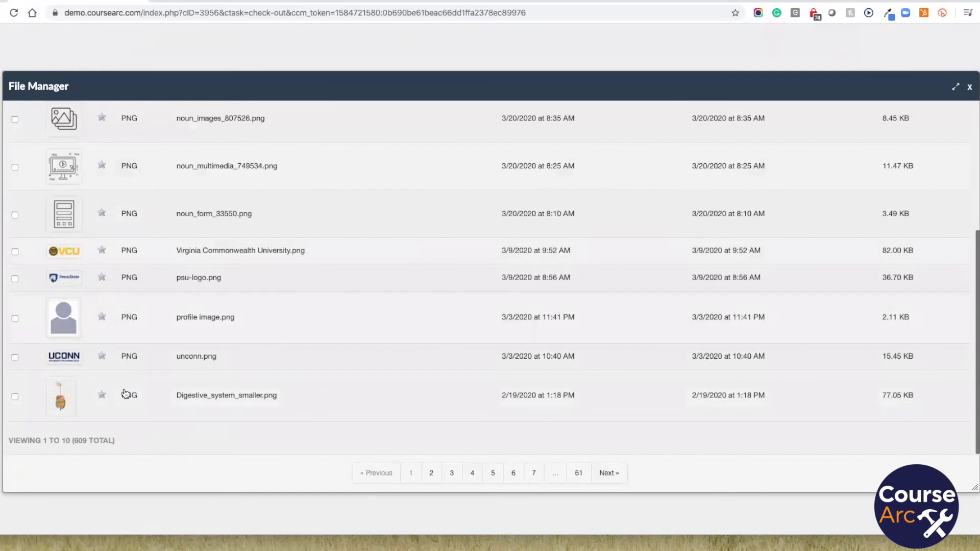
{"action": "left_click", "coordinate": [432, 475]}
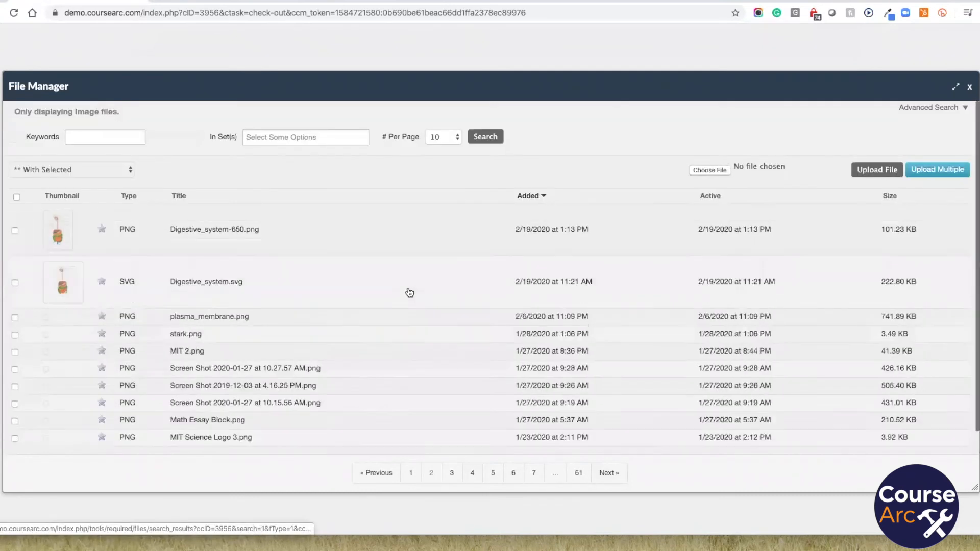
{"action": "left_click", "coordinate": [55, 238]}
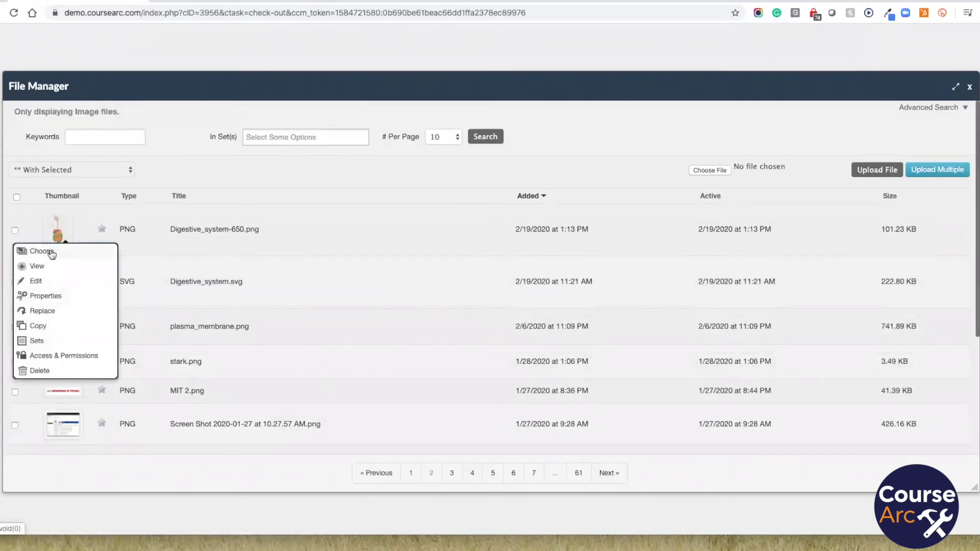
{"action": "left_click", "coordinate": [41, 251]}
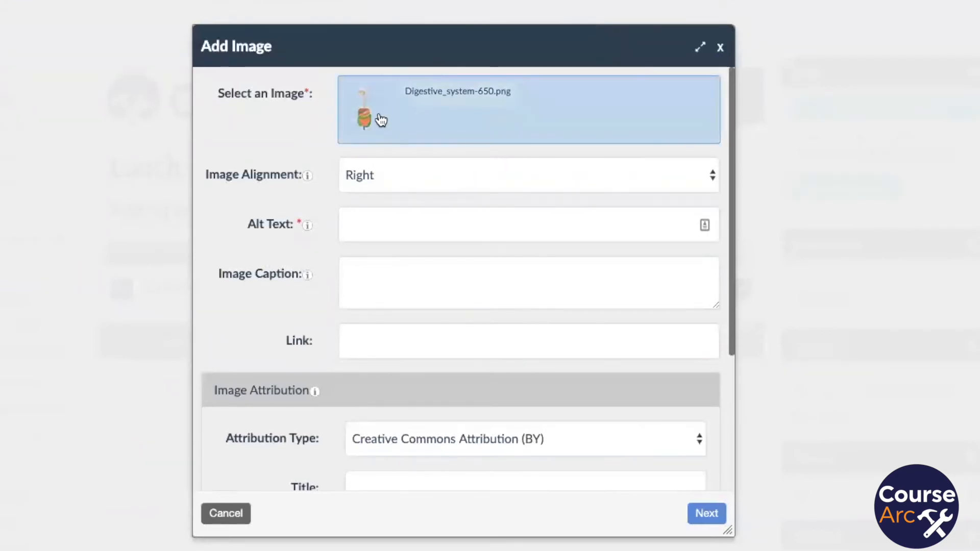
Set the image alignment to Center and the alt text to "digestive system".
{"action": "left_click", "coordinate": [427, 183]}
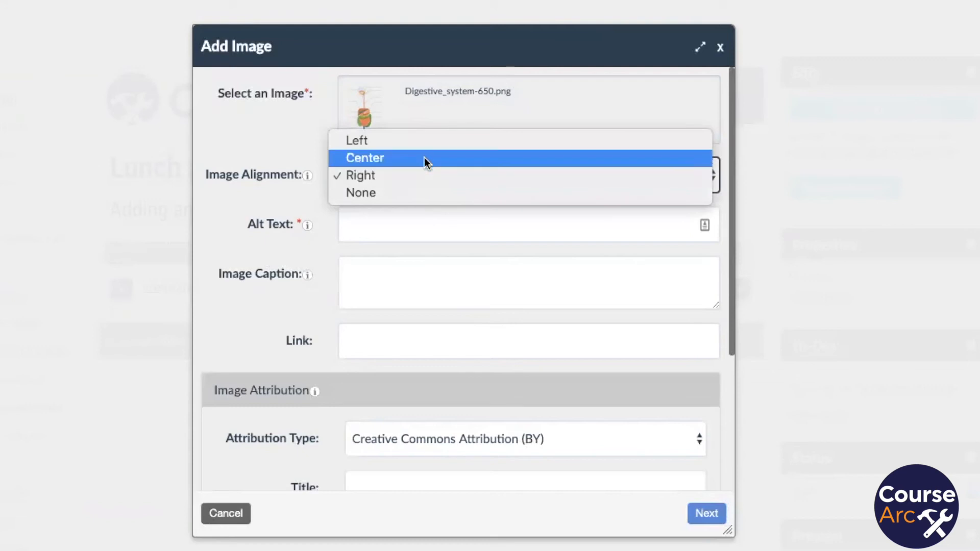
{"action": "left_click", "coordinate": [422, 158]}
{"action": "left_click", "coordinate": [395, 237]}
{"action": "type", "text": "di"}
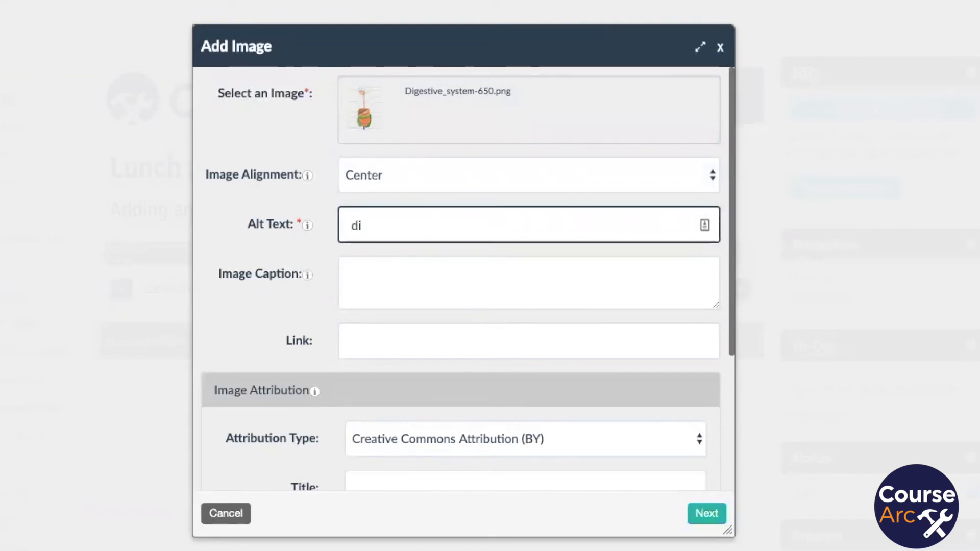
{"action": "type", "text": "gestive system"}
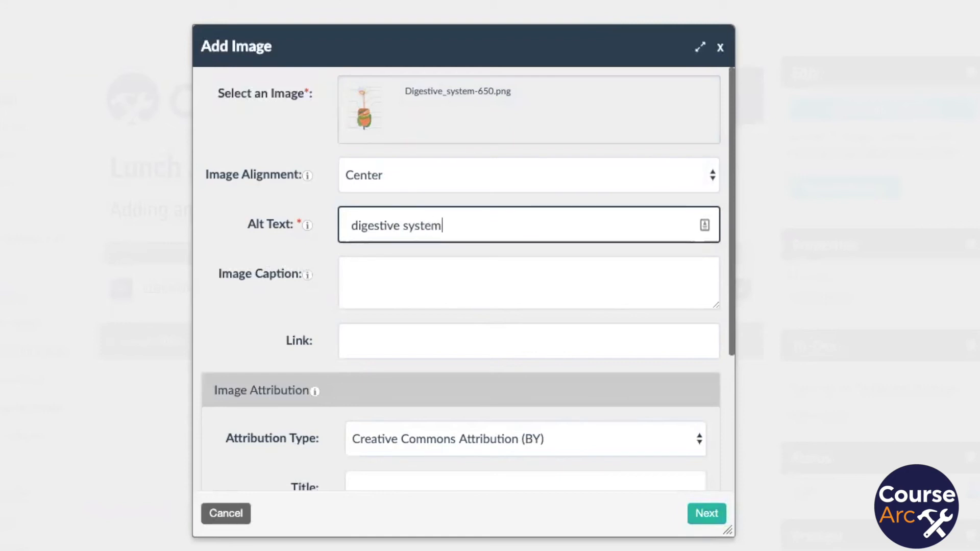
Leave the image caption empty and set the Image Attribution title to "The Digestive System".
{"action": "left_click", "coordinate": [408, 296]}
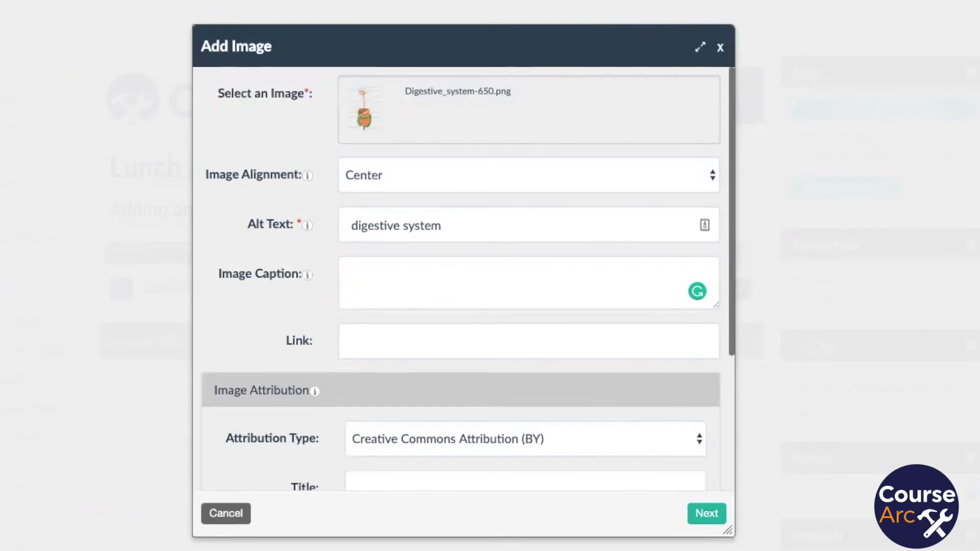
{"action": "scroll", "coordinate": [583, 437], "scroll_direction": "down", "scroll_amount": 4}
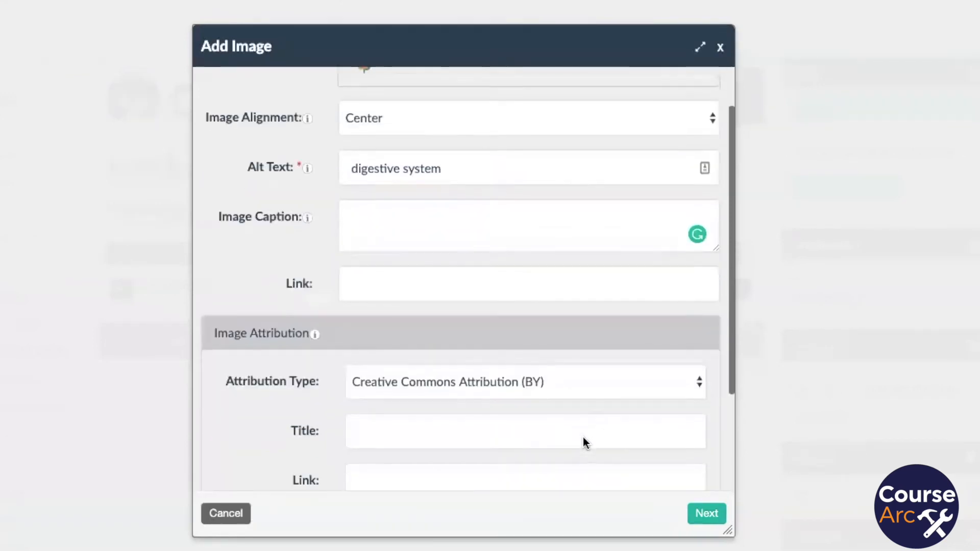
{"action": "left_click", "coordinate": [527, 292]}
{"action": "left_click", "coordinate": [527, 292]}
{"action": "type", "text": "The "}
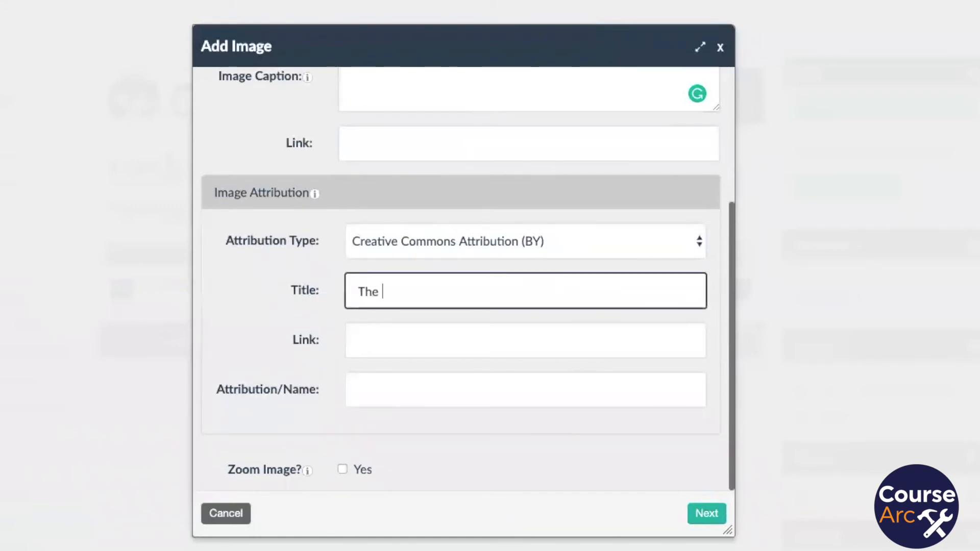
{"action": "type", "text": "Digestive System"}
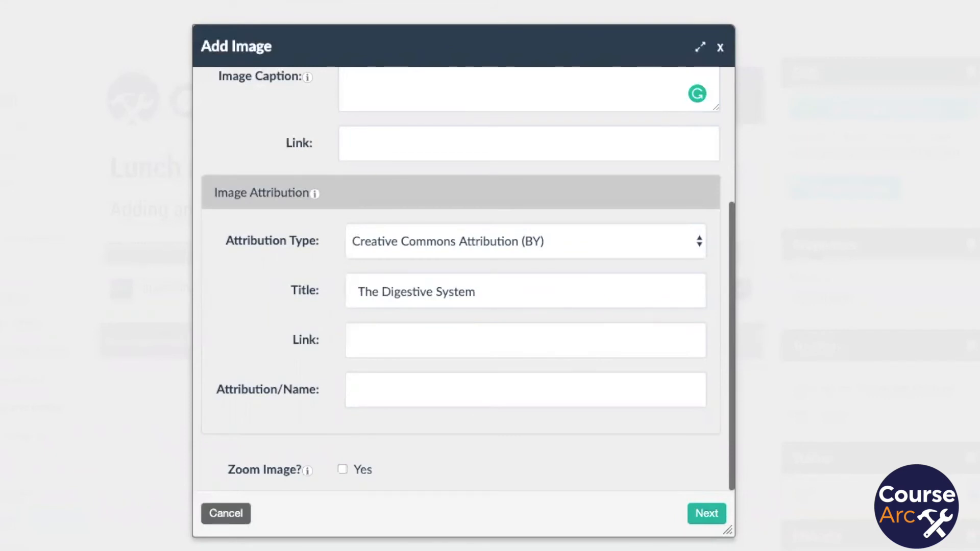
{"action": "left_click", "coordinate": [482, 336]}
{"action": "type", "text": "https://commons.wikimedia.org/wiki/File:Digestive_system_diagram_edit.svg"}
{"action": "left_click", "coordinate": [457, 383]}
{"action": "type", "text": "Katie Egan"}
{"action": "left_click", "coordinate": [342, 469]}
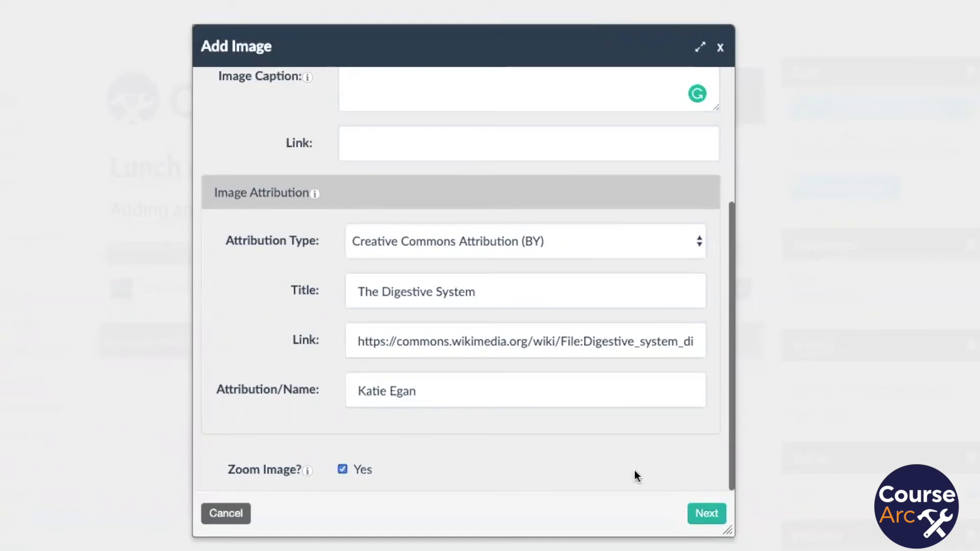
{"action": "left_click", "coordinate": [706, 514]}
{"action": "left_click", "coordinate": [633, 133]}
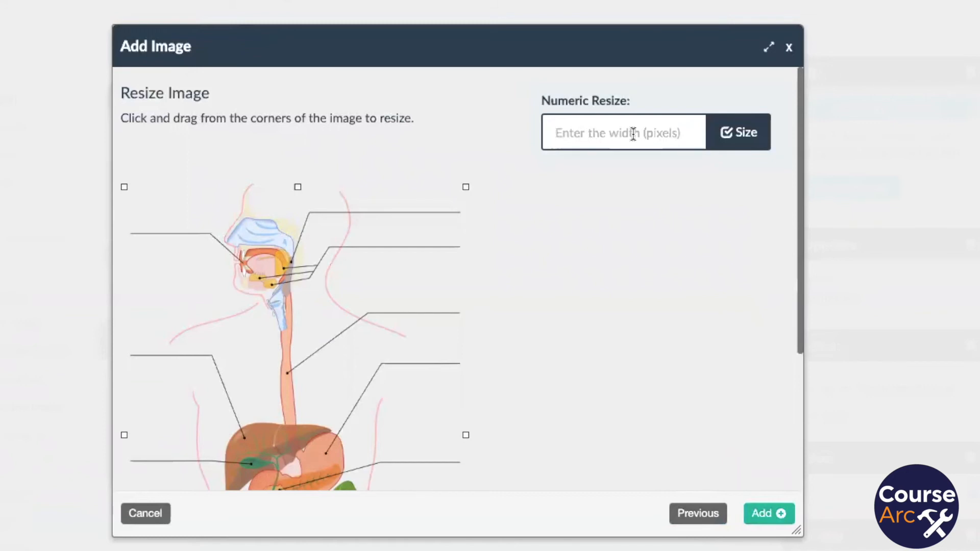
{"action": "type", "text": "600"}
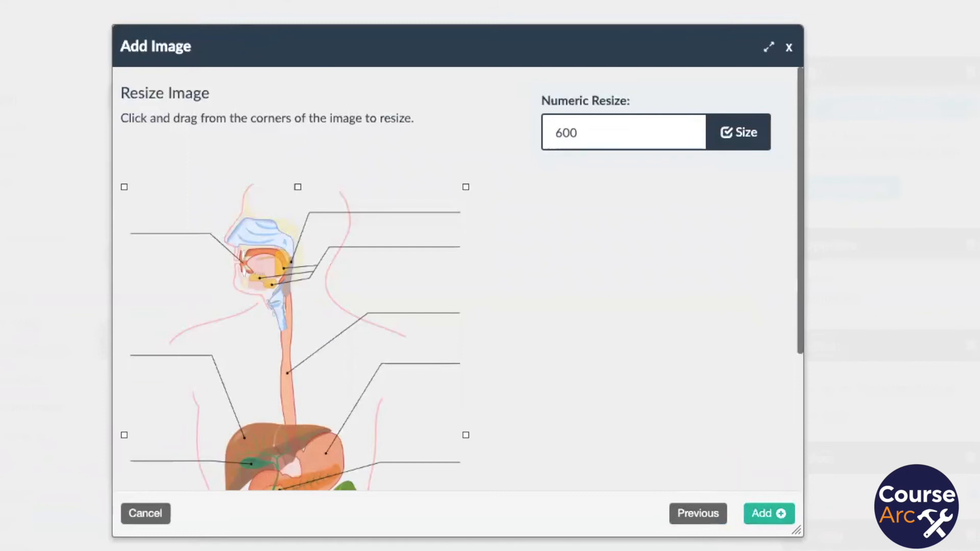
{"action": "left_click_drag", "start_coordinate": [584, 135], "coordinate": [535, 130]}
{"action": "key", "text": "BackSpace"}
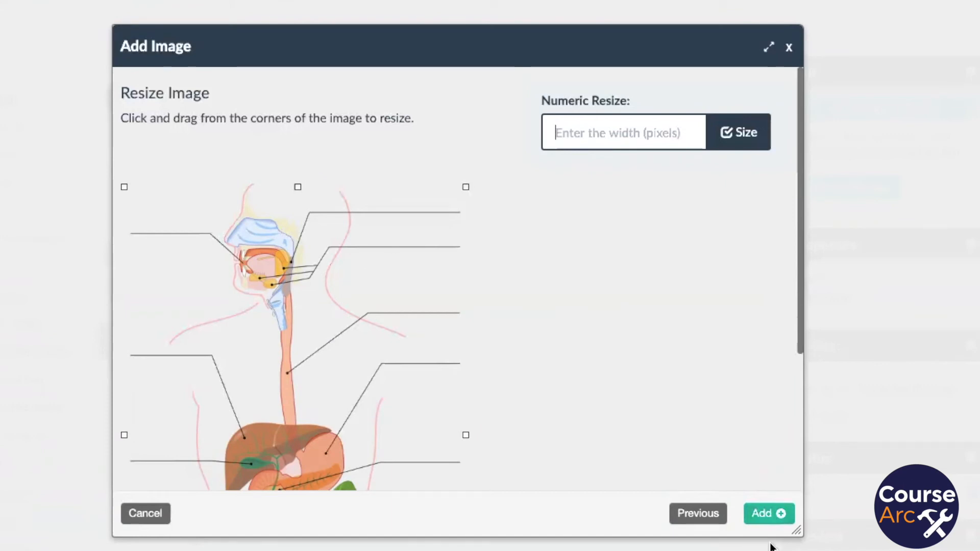
Add the digestive system Image block without resizing it and publish the edits to the Adding and Image page.
{"action": "left_click", "coordinate": [765, 513]}
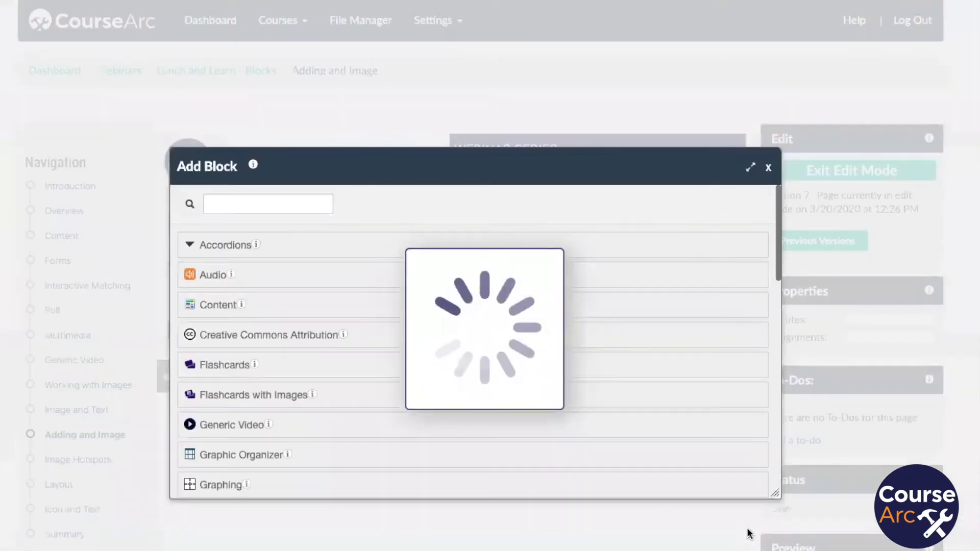
{"action": "scroll", "coordinate": [736, 450], "scroll_direction": "down", "scroll_amount": 5}
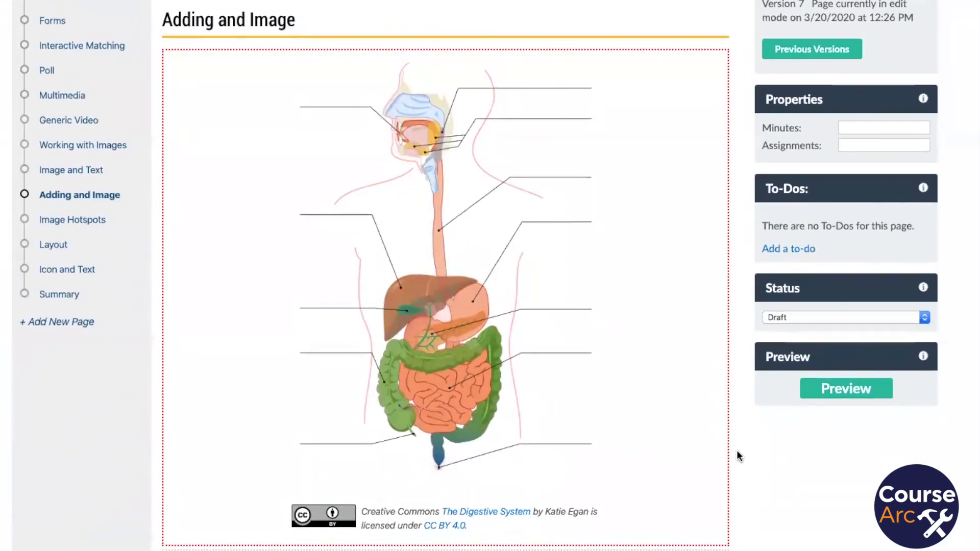
{"action": "scroll", "coordinate": [736, 451], "scroll_direction": "up", "scroll_amount": 3}
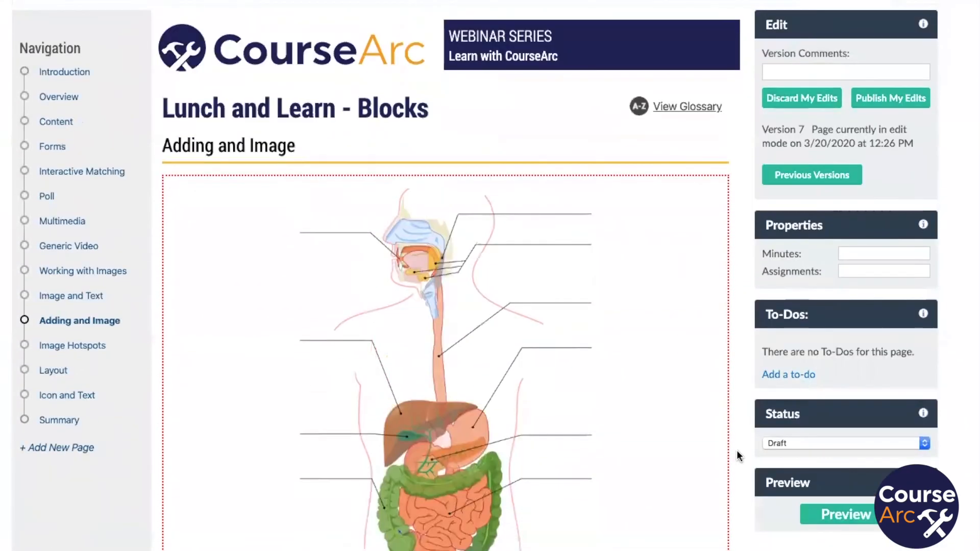
{"action": "scroll", "coordinate": [737, 451], "scroll_direction": "down", "scroll_amount": 2}
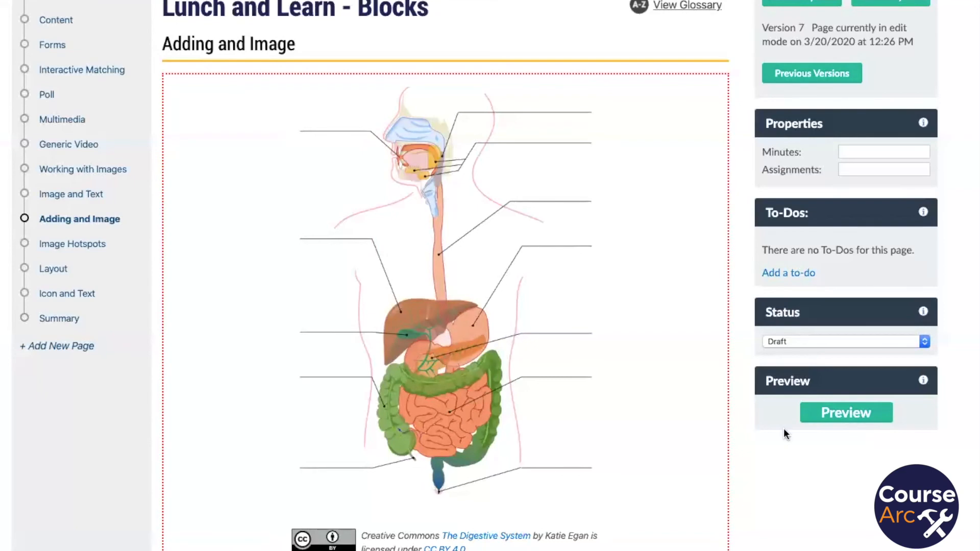
{"action": "scroll", "coordinate": [662, 446], "scroll_direction": "up", "scroll_amount": 3}
{"action": "scroll", "coordinate": [901, 164], "scroll_direction": "up", "scroll_amount": 1}
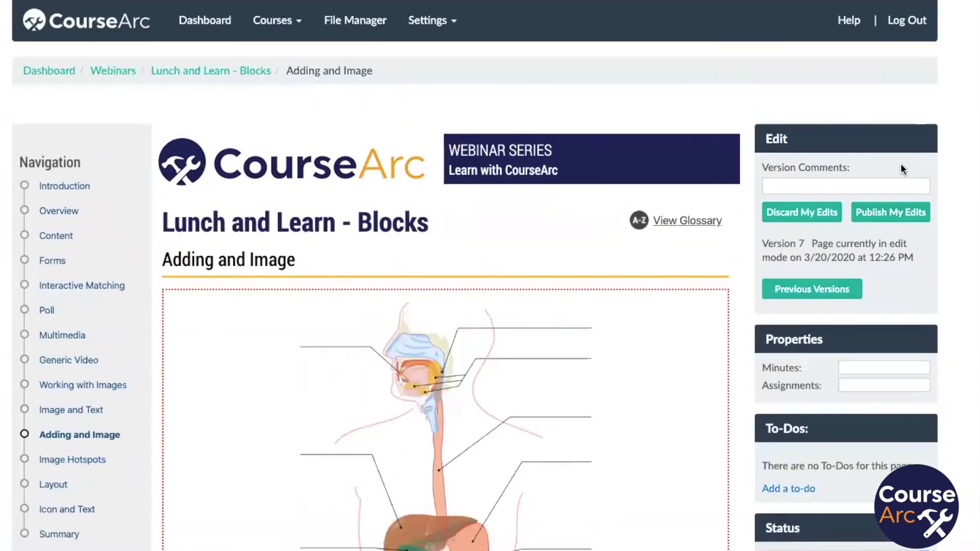
{"action": "left_click", "coordinate": [900, 164]}
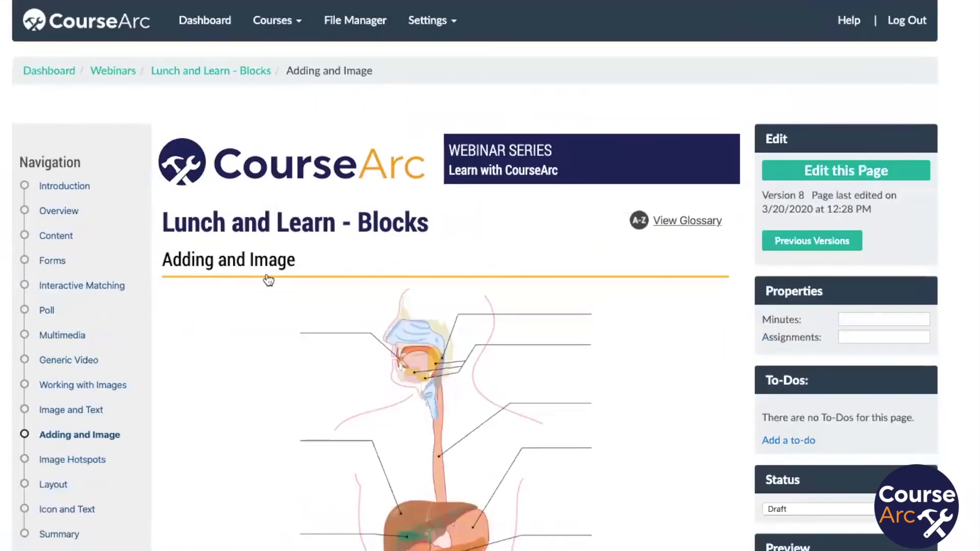
Put the Image and Text page in edit mode, examine the antacid image's settings and layout, and exit edit mode without changes.
{"action": "left_click", "coordinate": [66, 411]}
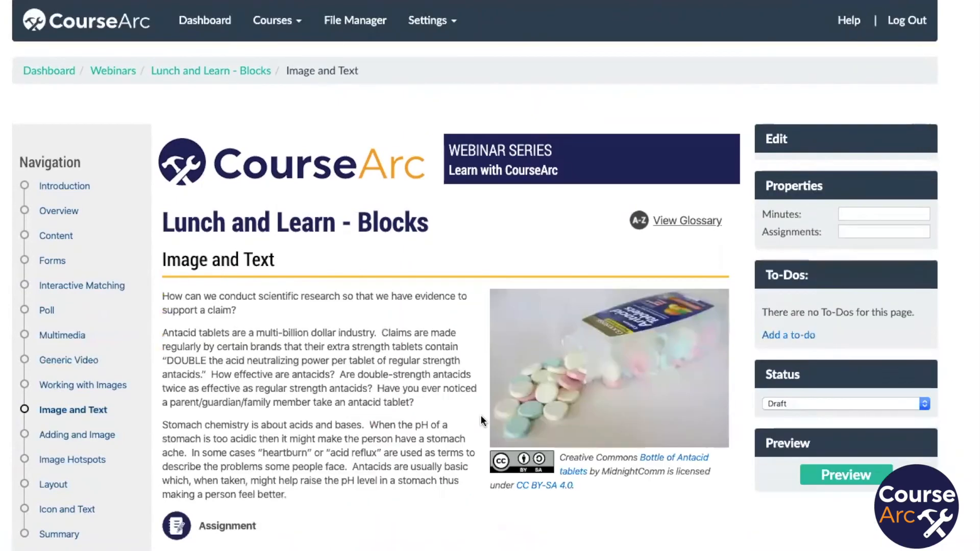
{"action": "left_click", "coordinate": [835, 177]}
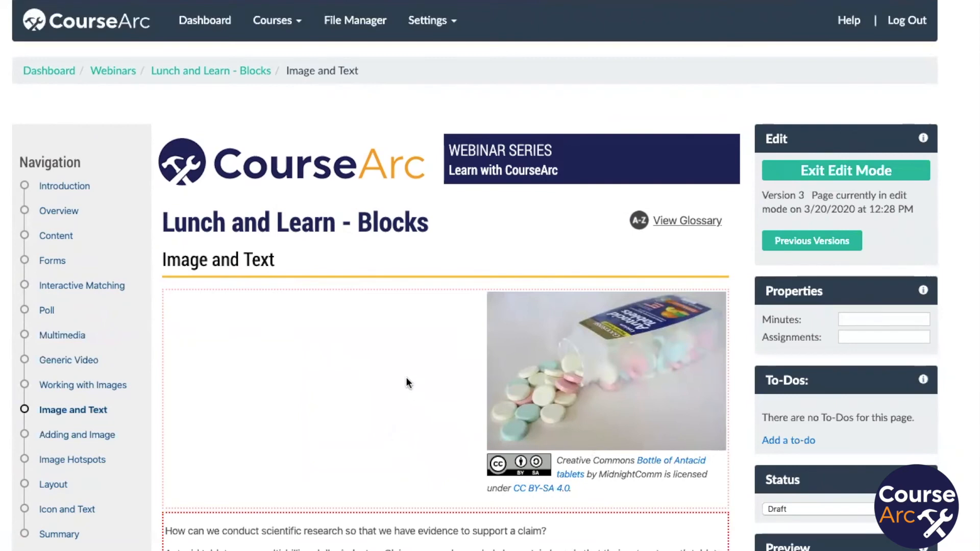
{"action": "left_click", "coordinate": [474, 451]}
{"action": "left_click", "coordinate": [437, 469]}
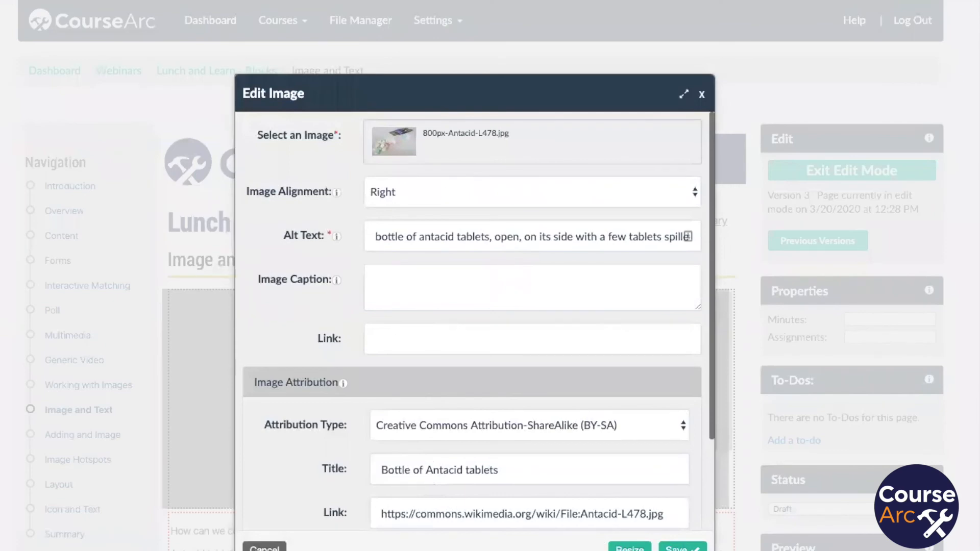
{"action": "left_click", "coordinate": [264, 548]}
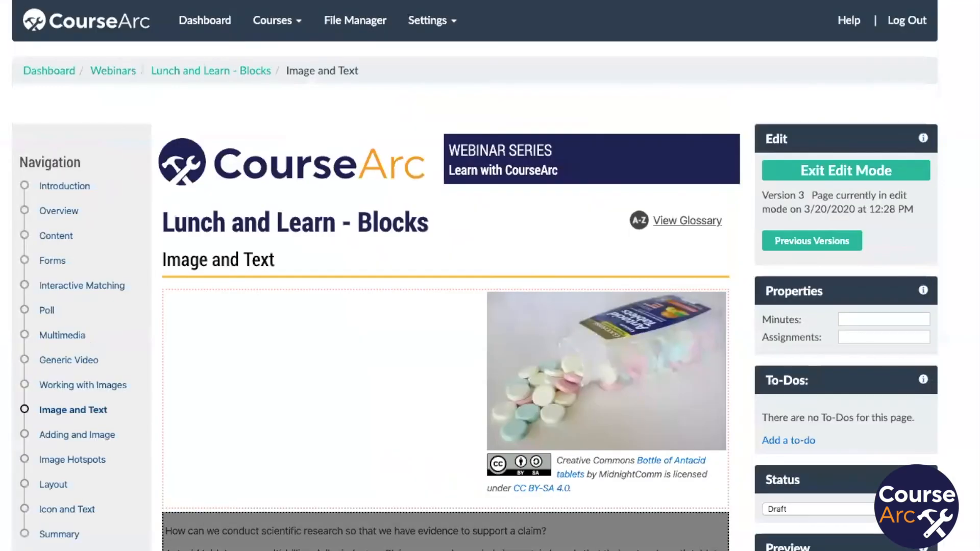
{"action": "scroll", "coordinate": [627, 314], "scroll_direction": "down", "scroll_amount": 2}
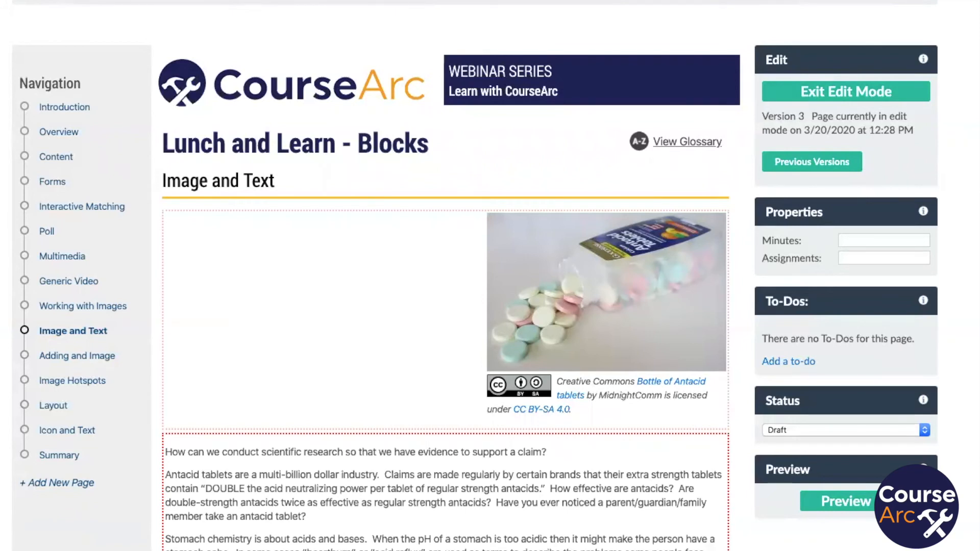
{"action": "left_click", "coordinate": [851, 93]}
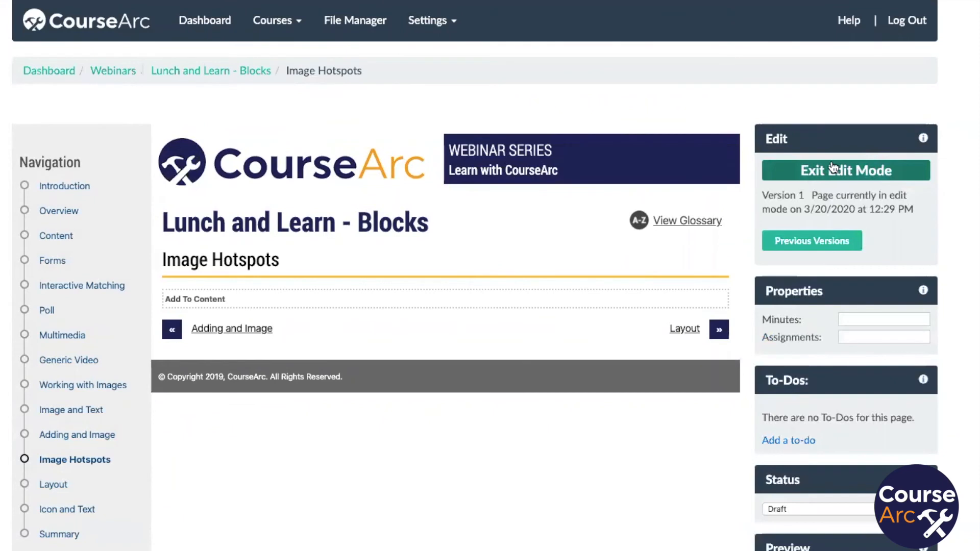
Start an Image Hotspots block in the empty content area of the Image Hotspots page.
{"action": "left_click", "coordinate": [500, 306]}
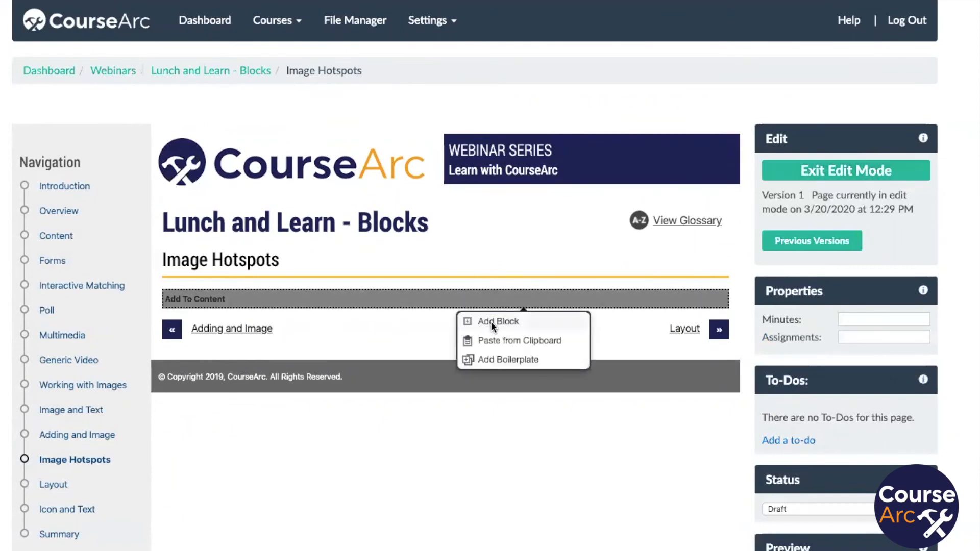
{"action": "left_click", "coordinate": [491, 322]}
{"action": "scroll", "coordinate": [428, 346], "scroll_direction": "down", "scroll_amount": 5}
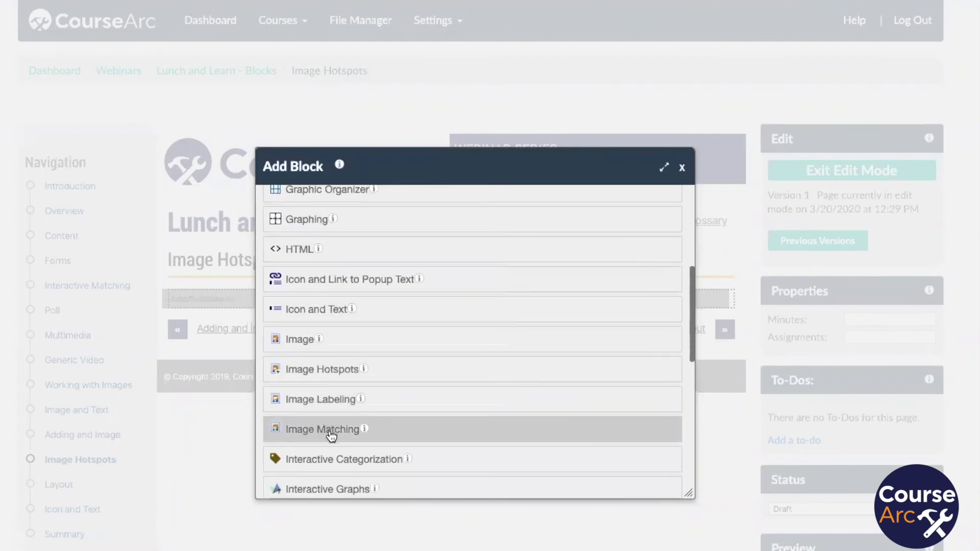
{"action": "left_click", "coordinate": [325, 369]}
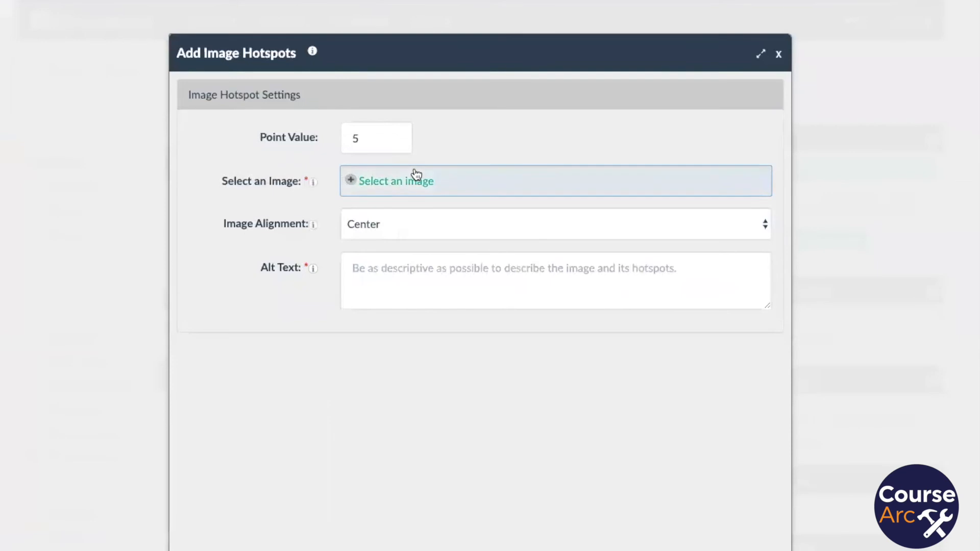
Choose Digestive_system-650.png from the second page of the File Manager as the hotspot image and set its alt text to "Digestive System".
{"action": "left_click", "coordinate": [417, 184]}
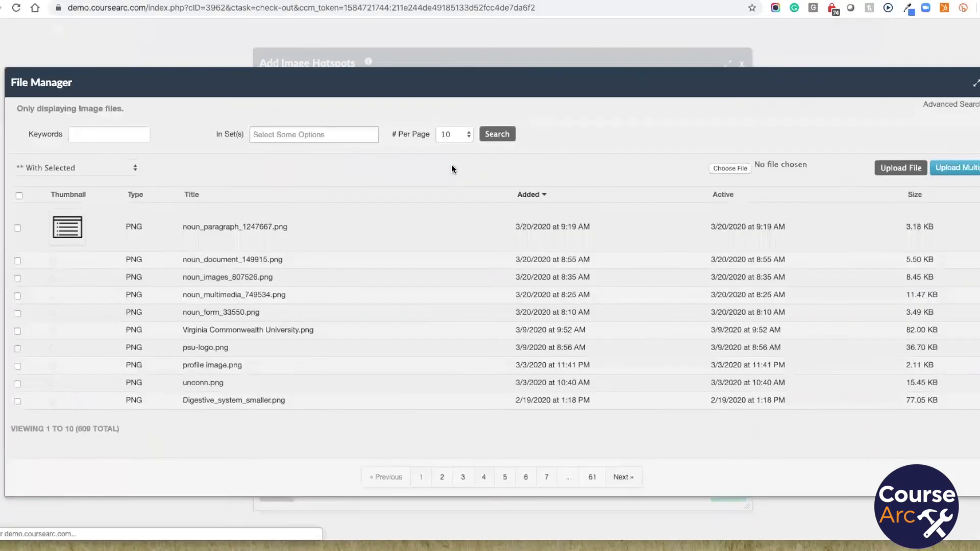
{"action": "scroll", "coordinate": [164, 306], "scroll_direction": "down", "scroll_amount": 5}
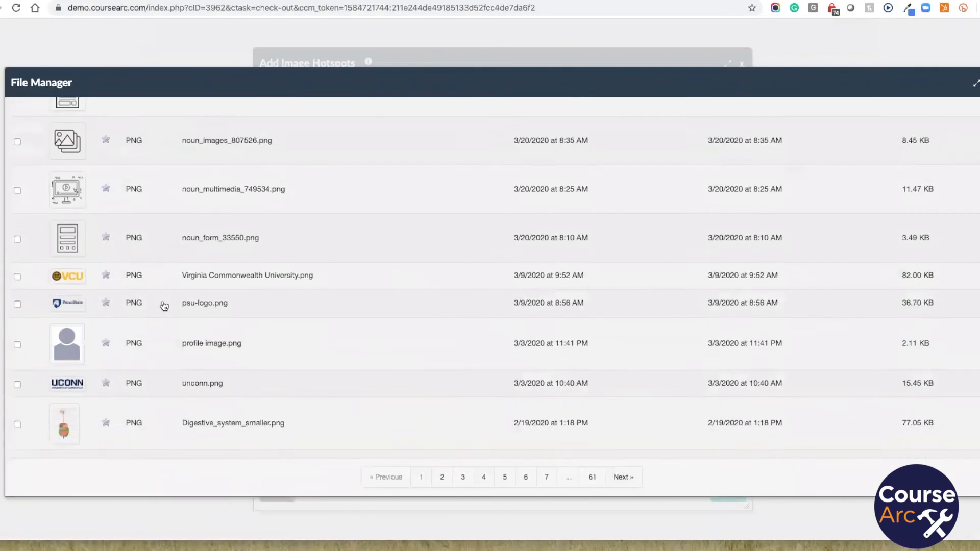
{"action": "left_click", "coordinate": [442, 477]}
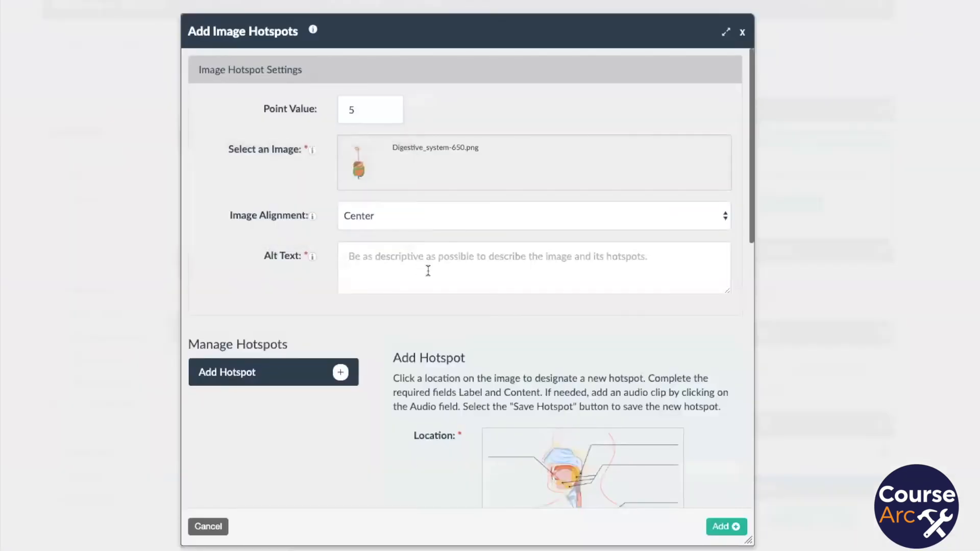
{"action": "left_click", "coordinate": [427, 271]}
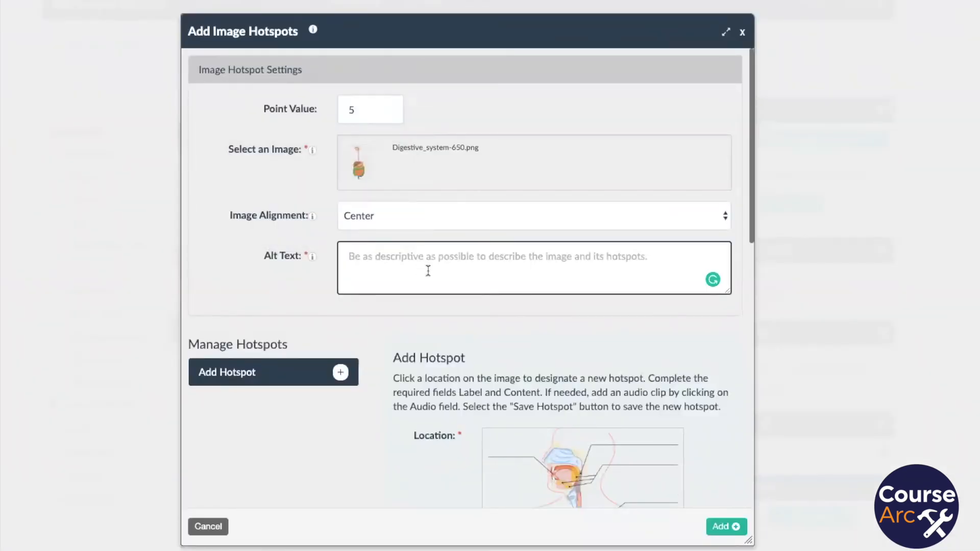
{"action": "type", "text": "Di"}
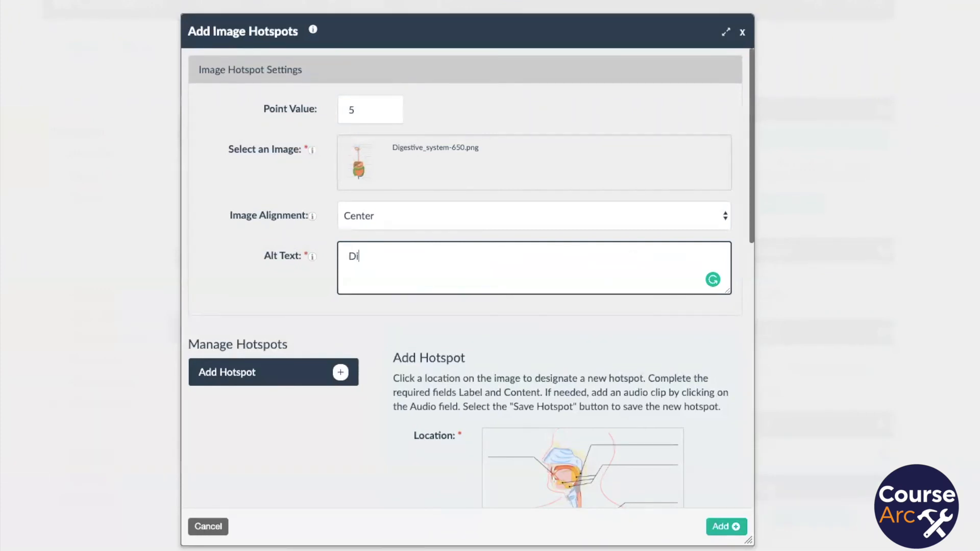
{"action": "type", "text": "gestive System"}
Place a hotspot at the outer end of the esophagus leader line and label it "Esophagus".
{"action": "scroll", "coordinate": [470, 383], "scroll_direction": "down", "scroll_amount": 3}
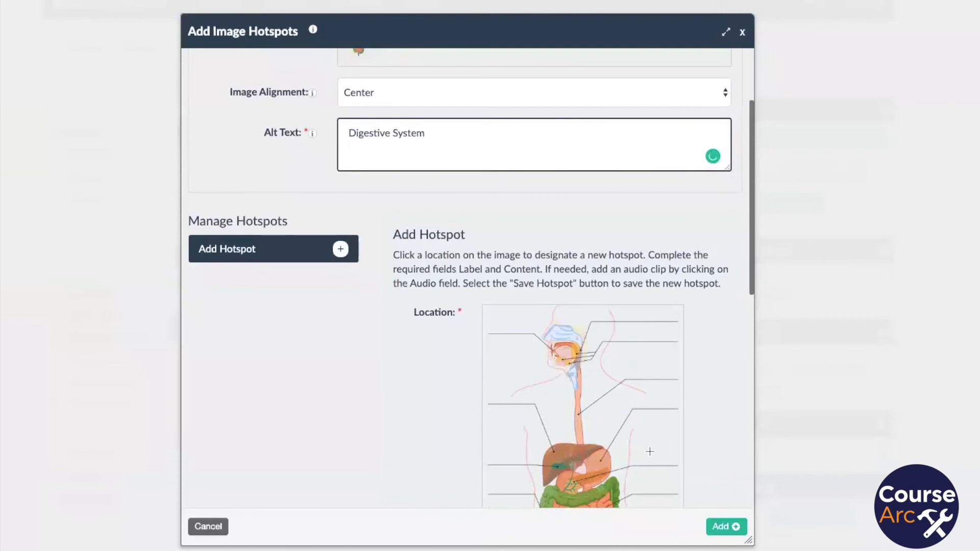
{"action": "scroll", "coordinate": [651, 408], "scroll_direction": "down", "scroll_amount": 2}
{"action": "left_click", "coordinate": [676, 310]}
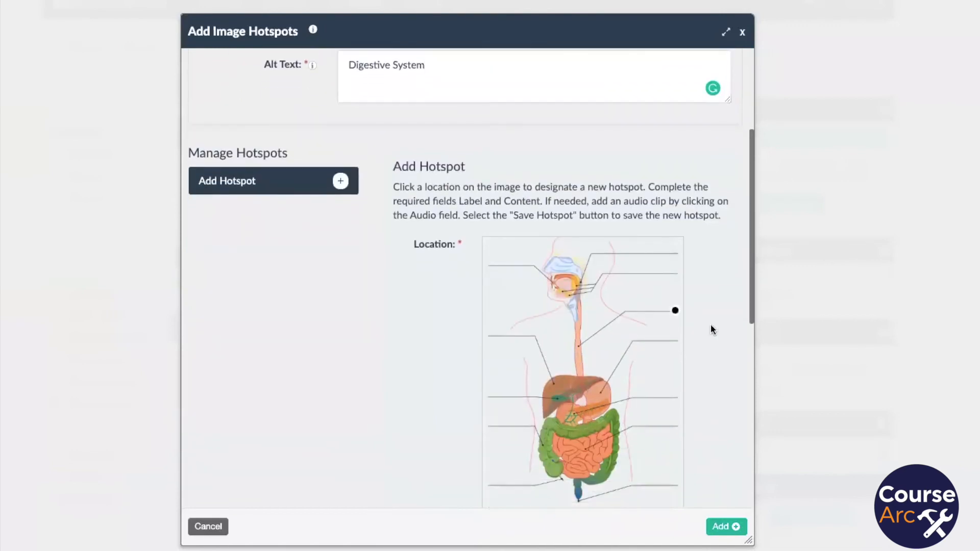
{"action": "scroll", "coordinate": [711, 327], "scroll_direction": "down", "scroll_amount": 2}
{"action": "left_click", "coordinate": [528, 451]}
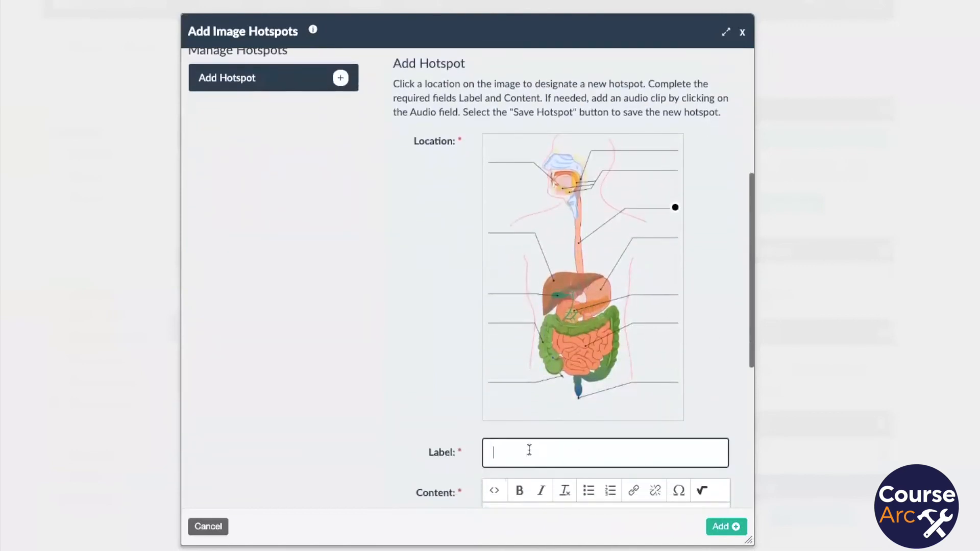
{"action": "type", "text": "Esophagus"}
{"action": "key", "text": "Tab"}
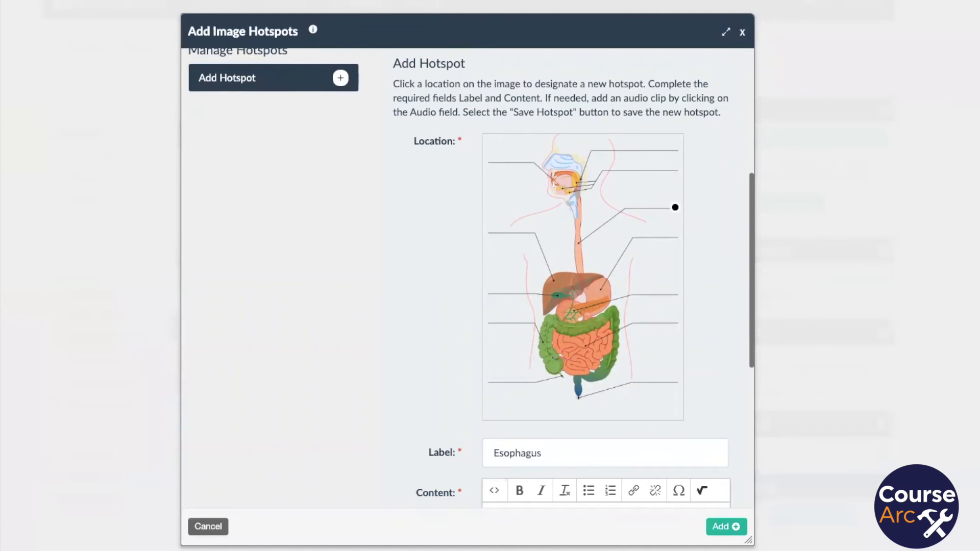
Fill the hotspot's content with the paragraph beginning "The esophagus is a tube that connects the throat and the stomach" and save the hotspot.
{"action": "scroll", "coordinate": [732, 405], "scroll_direction": "down", "scroll_amount": 4}
{"action": "left_click", "coordinate": [559, 339]}
{"action": "type", "text": "The esophagus is a tube that connects the throat and the stomach. If the mouth is the gateway to the body, then the esophagus is a highway for food and drink to travel along to make it to the stomach."}
{"action": "scroll", "coordinate": [547, 346], "scroll_direction": "down", "scroll_amount": 3}
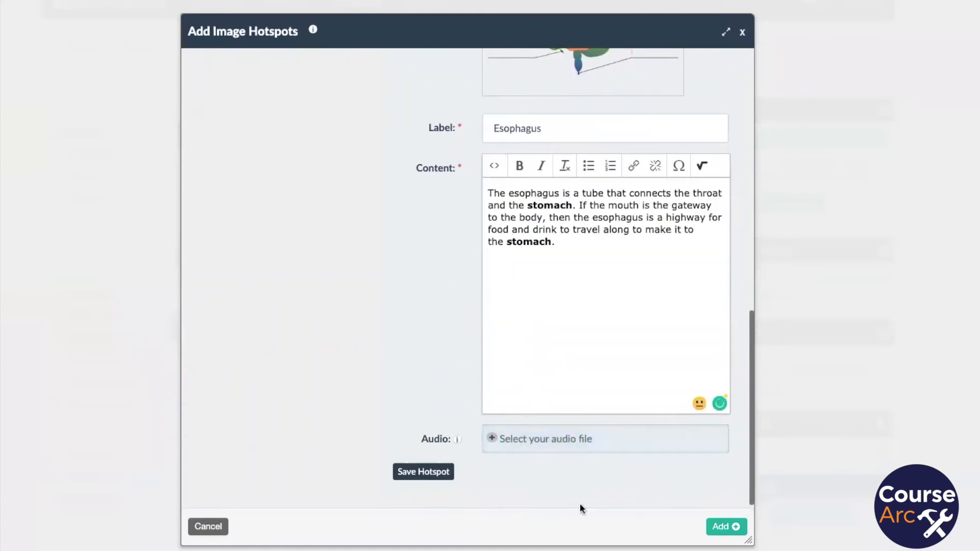
{"action": "left_click", "coordinate": [421, 470]}
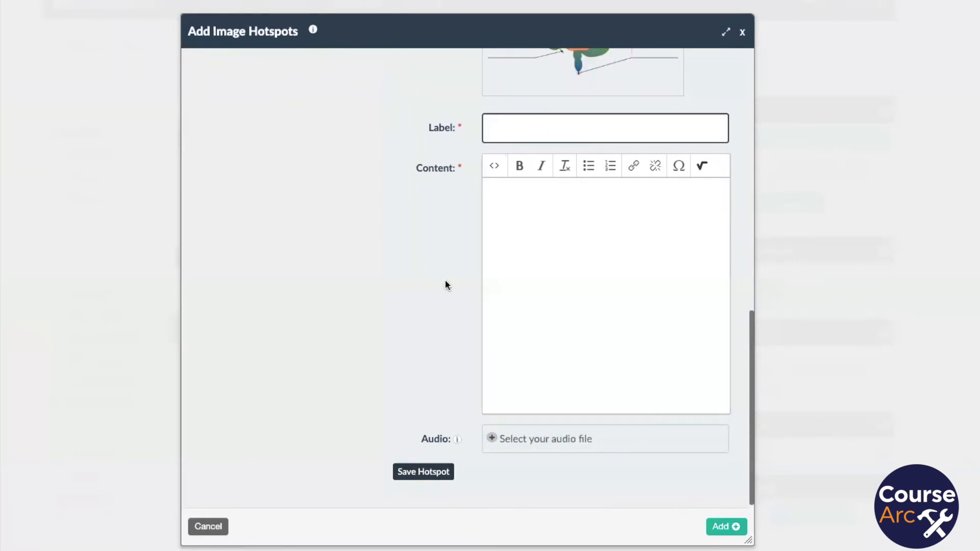
Publish the page with the completed Image Hotspots block and open its Esophagus hotspot to test it.
{"action": "scroll", "coordinate": [445, 285], "scroll_direction": "up", "scroll_amount": 4}
{"action": "scroll", "coordinate": [445, 285], "scroll_direction": "up", "scroll_amount": 3}
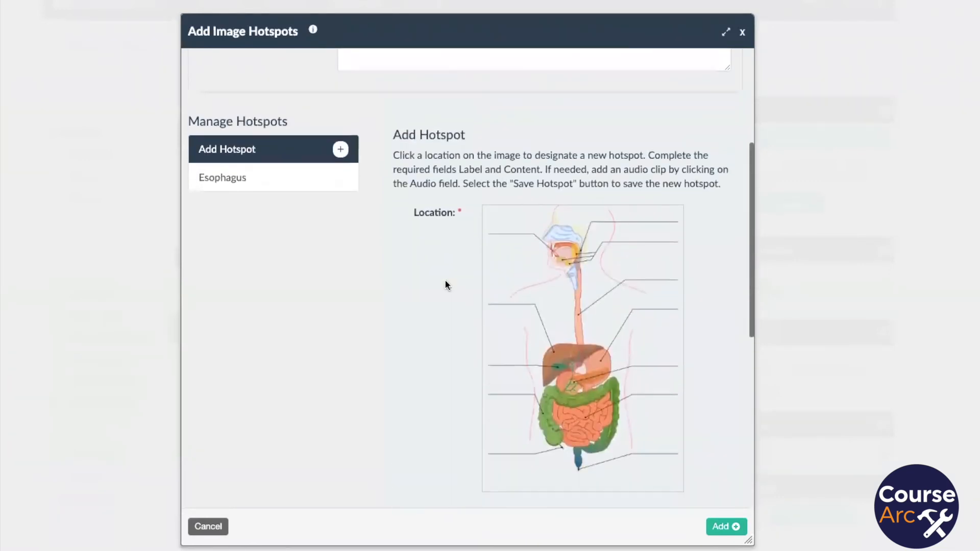
{"action": "scroll", "coordinate": [445, 285], "scroll_direction": "down", "scroll_amount": 1}
{"action": "scroll", "coordinate": [445, 326], "scroll_direction": "up", "scroll_amount": 1}
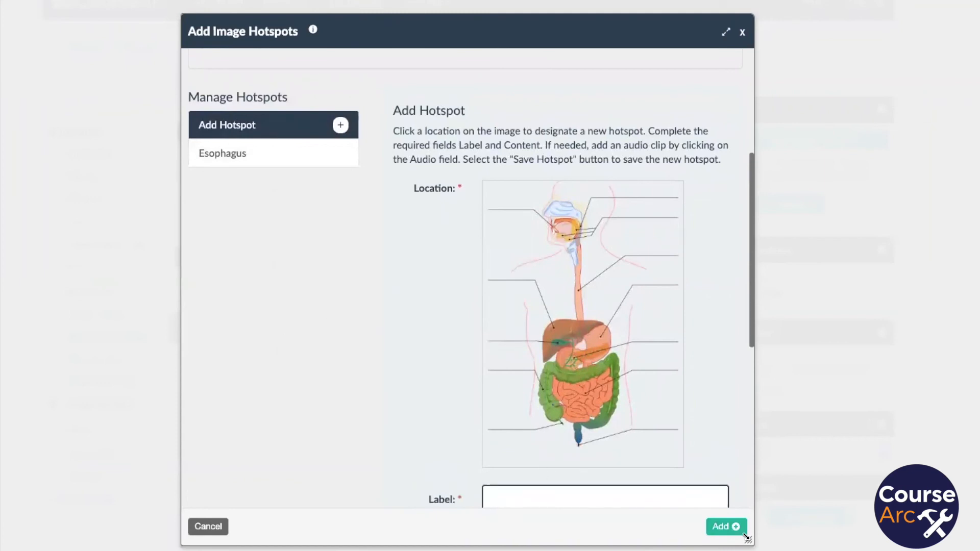
{"action": "left_click", "coordinate": [727, 529]}
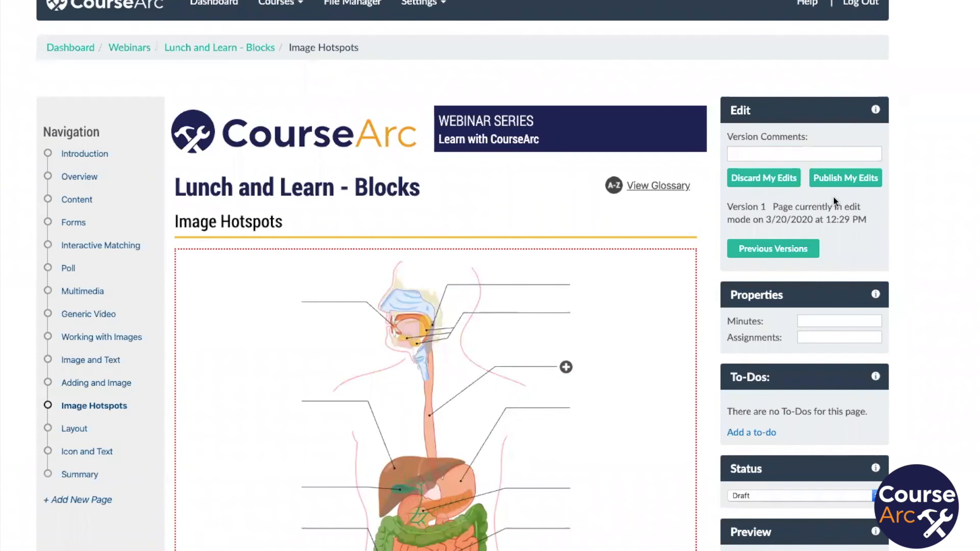
{"action": "left_click", "coordinate": [833, 179]}
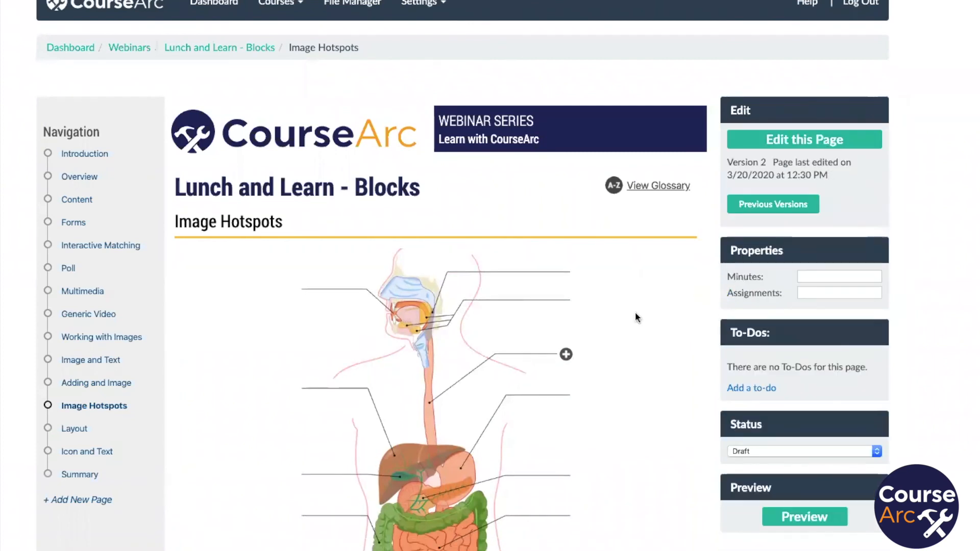
{"action": "left_click", "coordinate": [566, 355]}
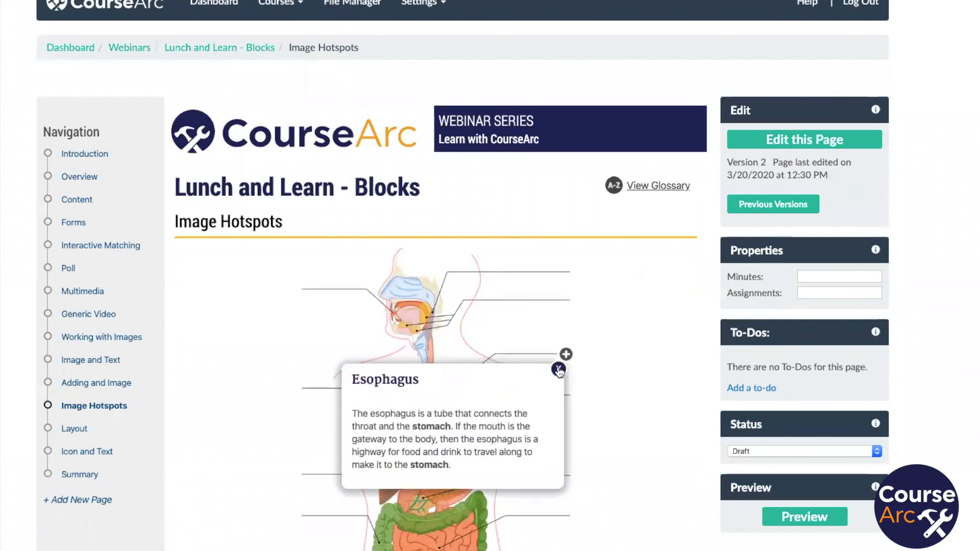
Close the Esophagus pop-up on the published page and open the Image Hotspots Transcript.
{"action": "scroll", "coordinate": [559, 371], "scroll_direction": "down", "scroll_amount": 2}
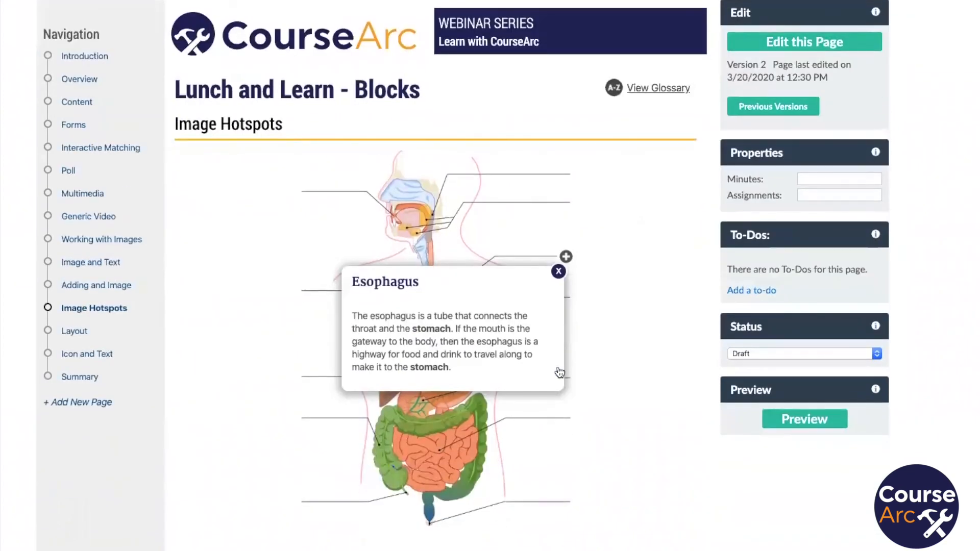
{"action": "scroll", "coordinate": [559, 370], "scroll_direction": "down", "scroll_amount": 2}
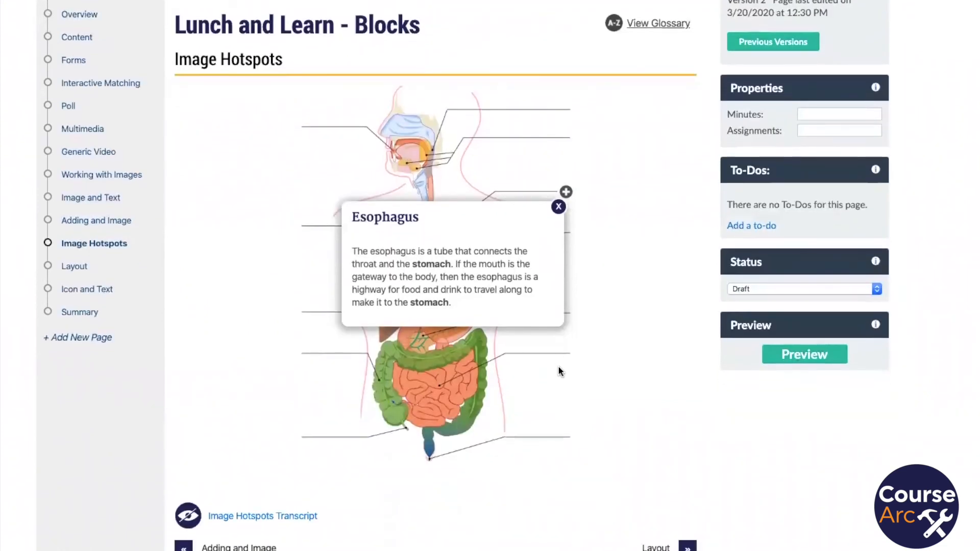
{"action": "left_click", "coordinate": [559, 208]}
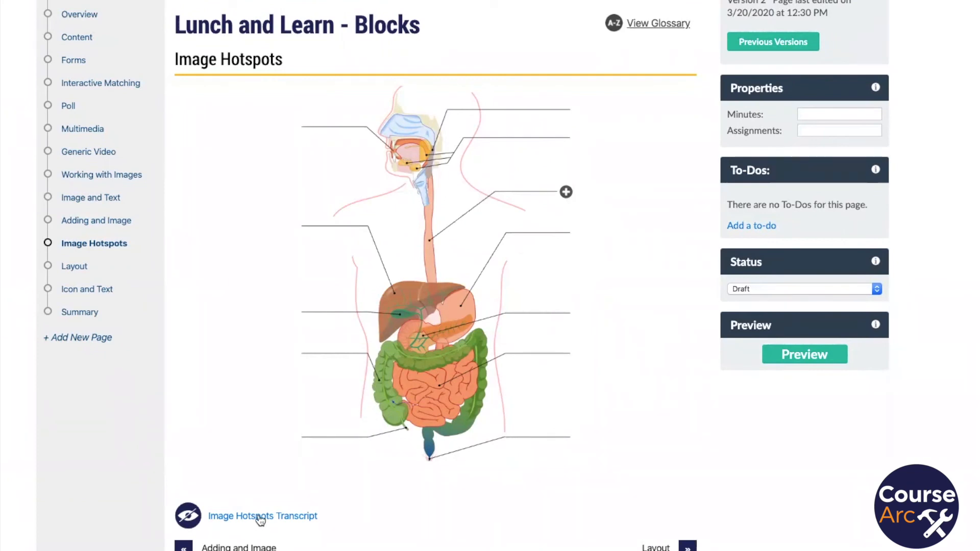
{"action": "left_click", "coordinate": [260, 516]}
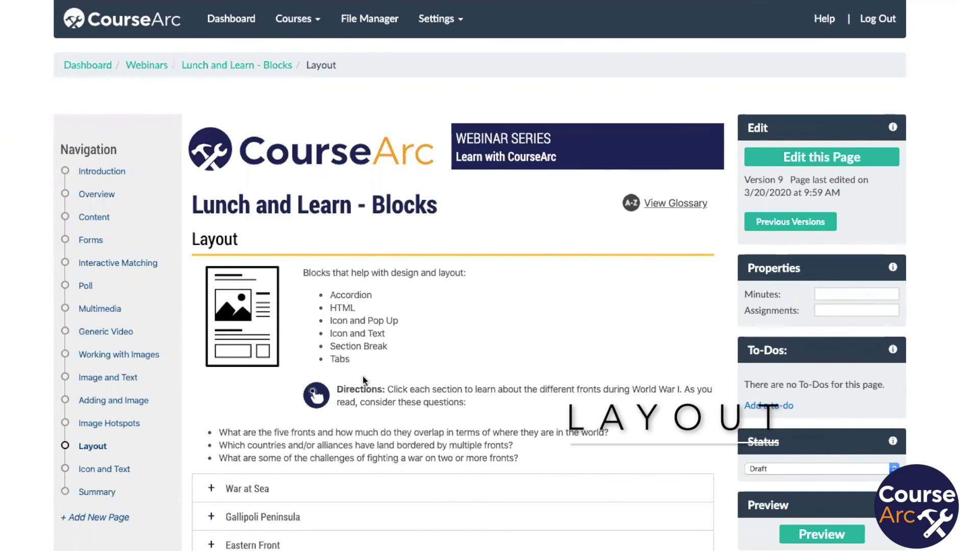
Test the Layout page's accordion by expanding and collapsing the War at Sea, Gallipoli Peninsula and Eastern Front sections.
{"action": "scroll", "coordinate": [363, 362], "scroll_direction": "down", "scroll_amount": 2}
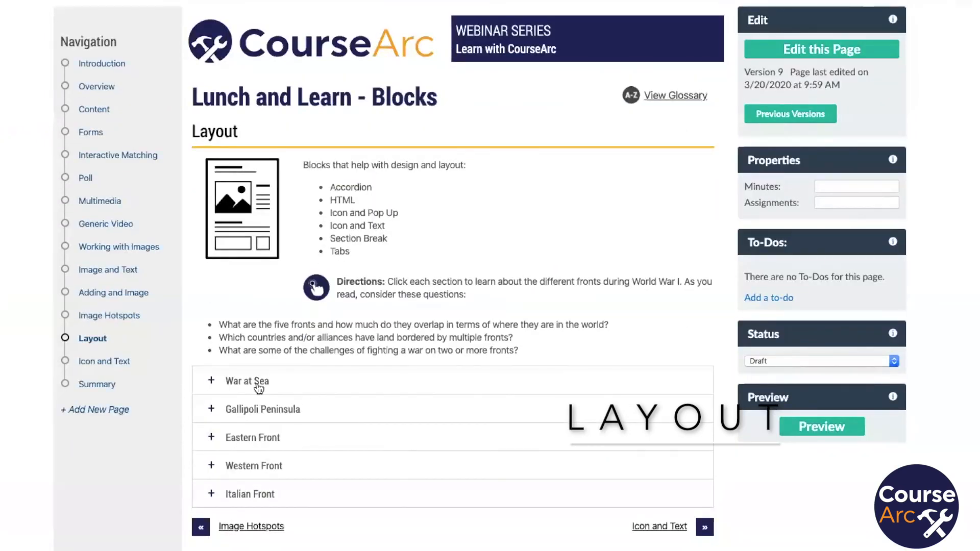
{"action": "left_click", "coordinate": [227, 387]}
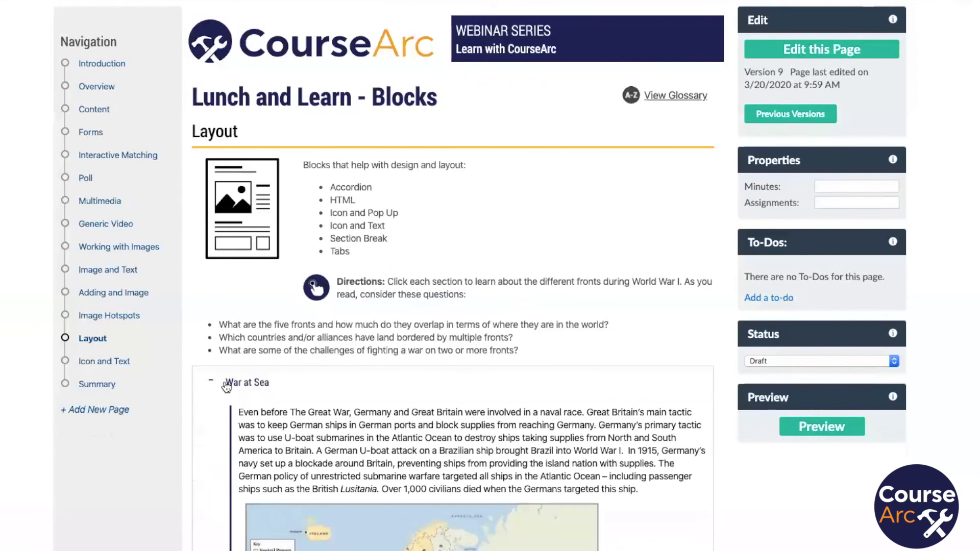
{"action": "left_click", "coordinate": [229, 383]}
{"action": "scroll", "coordinate": [232, 369], "scroll_direction": "down", "scroll_amount": 2}
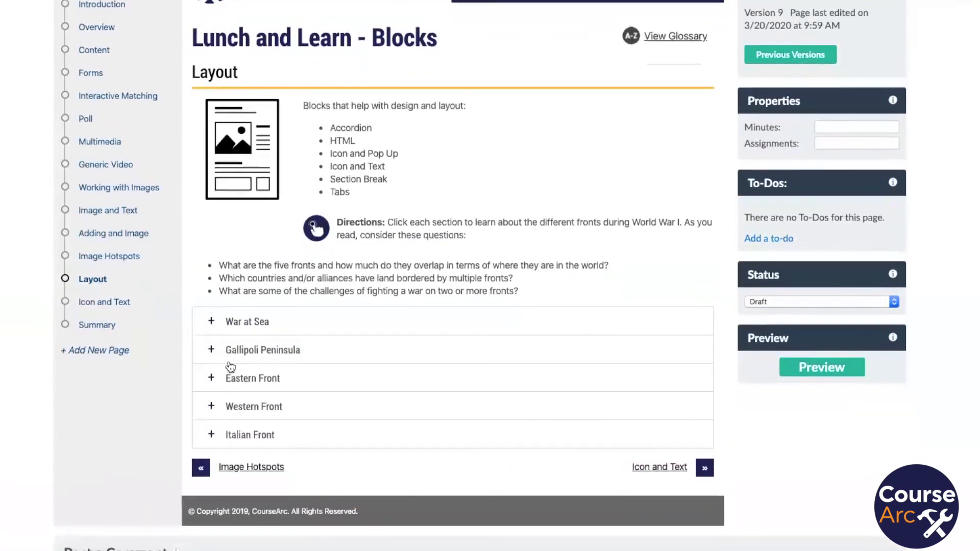
{"action": "left_click", "coordinate": [233, 352]}
{"action": "left_click", "coordinate": [233, 352]}
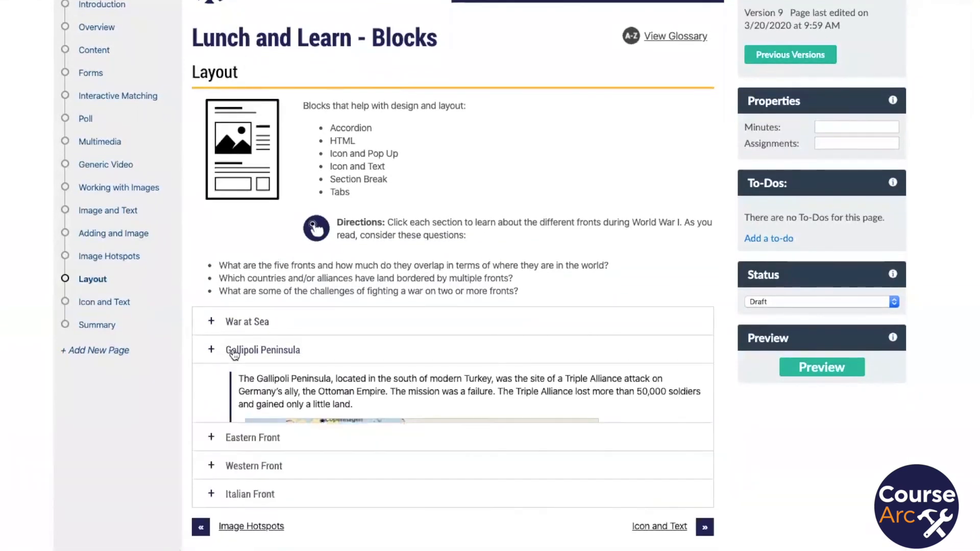
{"action": "left_click", "coordinate": [240, 381]}
{"action": "left_click", "coordinate": [241, 382]}
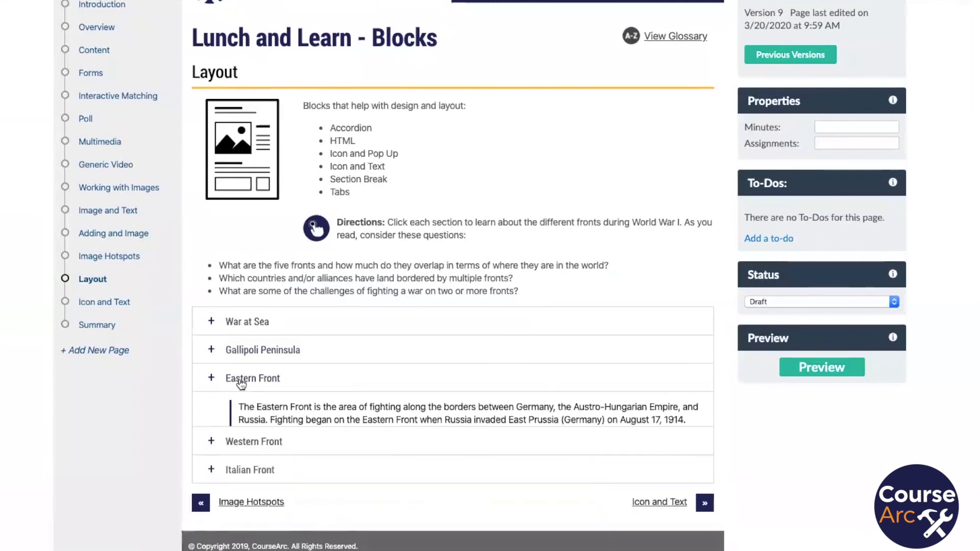
Expand and collapse the Western Front and Italian Front accordion sections to check their text and maps.
{"action": "left_click", "coordinate": [265, 406]}
{"action": "scroll", "coordinate": [264, 407], "scroll_direction": "down", "scroll_amount": 3}
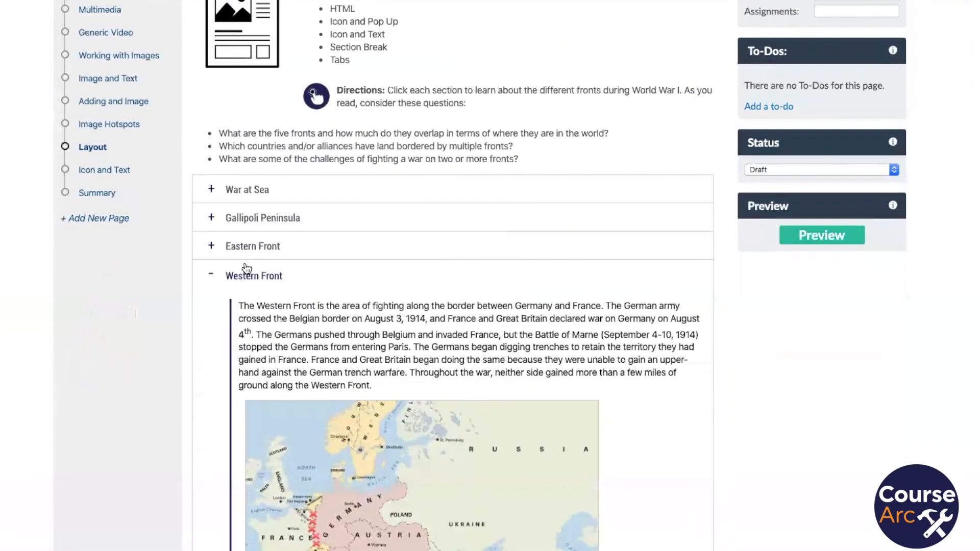
{"action": "left_click", "coordinate": [247, 278]}
{"action": "scroll", "coordinate": [255, 255], "scroll_direction": "down", "scroll_amount": 2}
{"action": "left_click", "coordinate": [257, 230]}
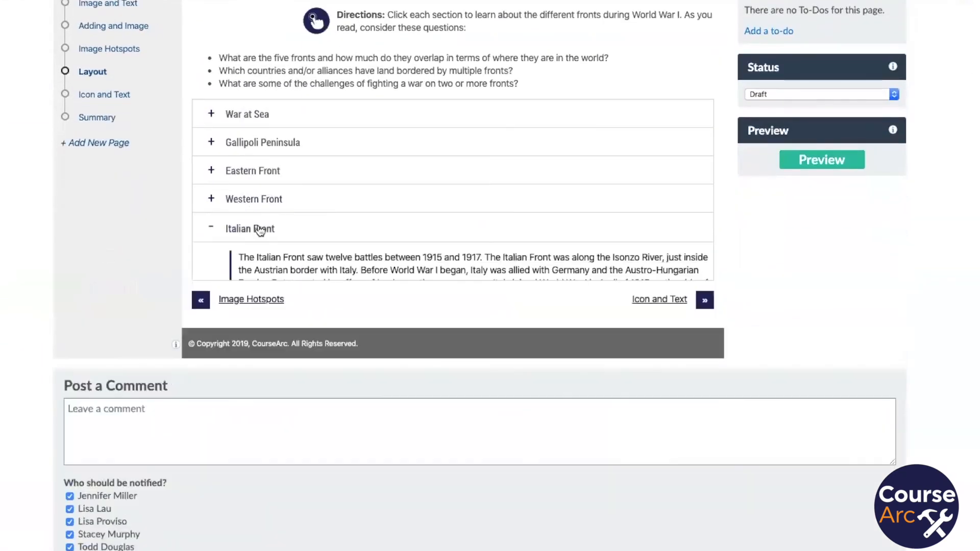
{"action": "left_click", "coordinate": [257, 229]}
{"action": "scroll", "coordinate": [257, 228], "scroll_direction": "up", "scroll_amount": 4}
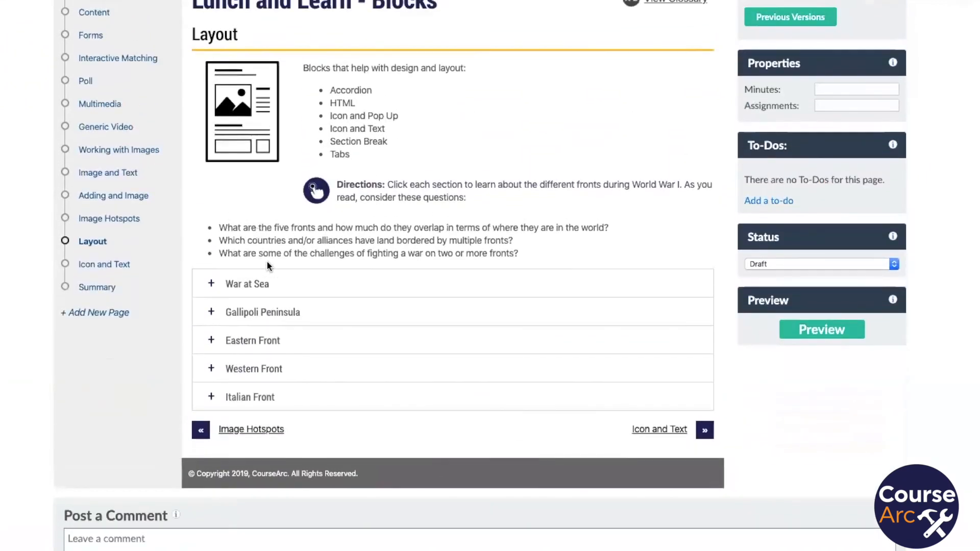
{"action": "scroll", "coordinate": [339, 254], "scroll_direction": "up", "scroll_amount": 1}
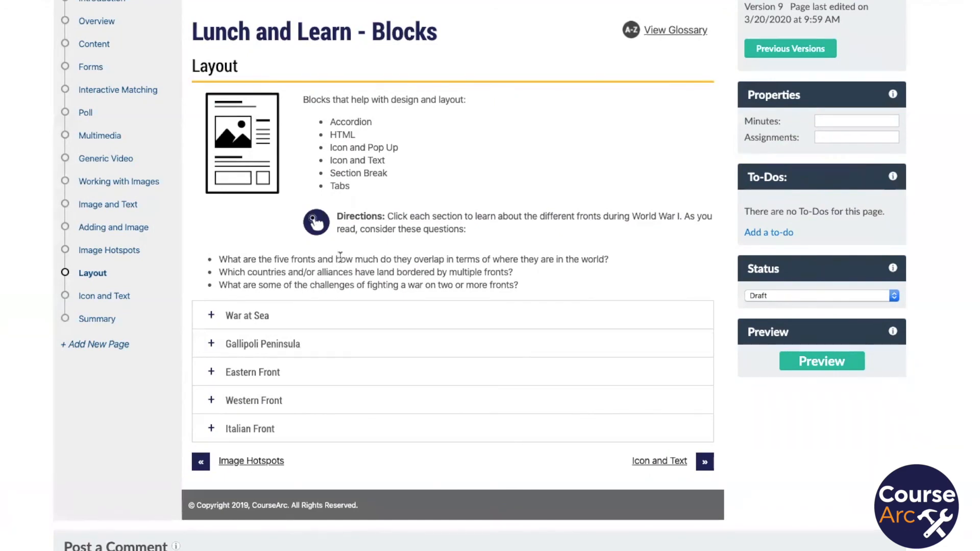
Reopen the Gallipoli Peninsula section and toggle War at Sea to recheck how the accordion behaves.
{"action": "left_click", "coordinate": [252, 333]}
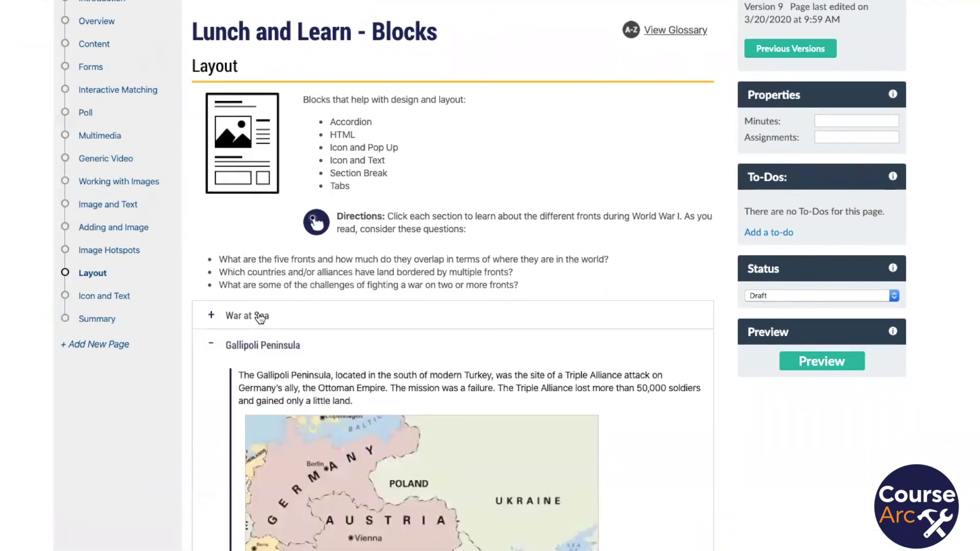
{"action": "left_click", "coordinate": [259, 317]}
{"action": "left_click", "coordinate": [260, 317]}
{"action": "scroll", "coordinate": [477, 252], "scroll_direction": "up", "scroll_amount": 3}
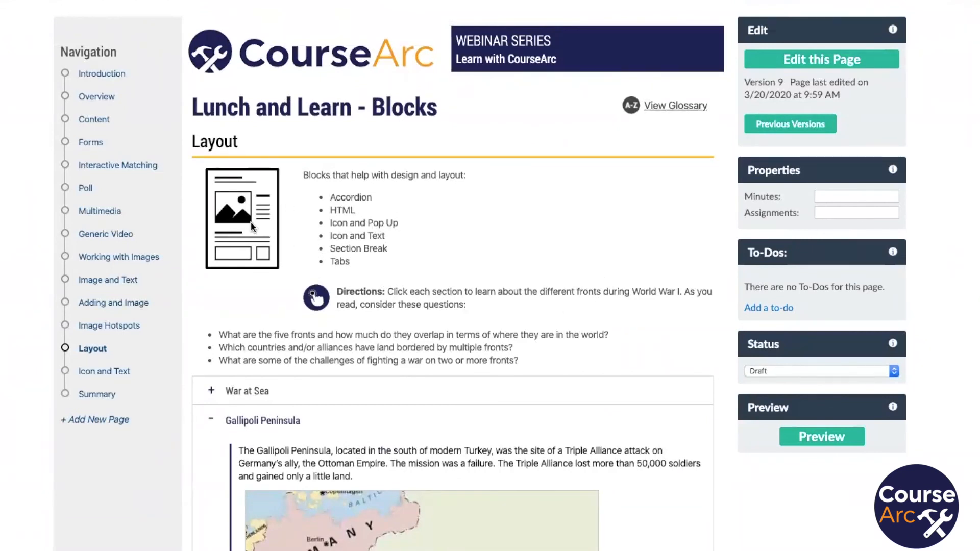
{"action": "left_click", "coordinate": [816, 65]}
{"action": "scroll", "coordinate": [237, 337], "scroll_direction": "down", "scroll_amount": 3}
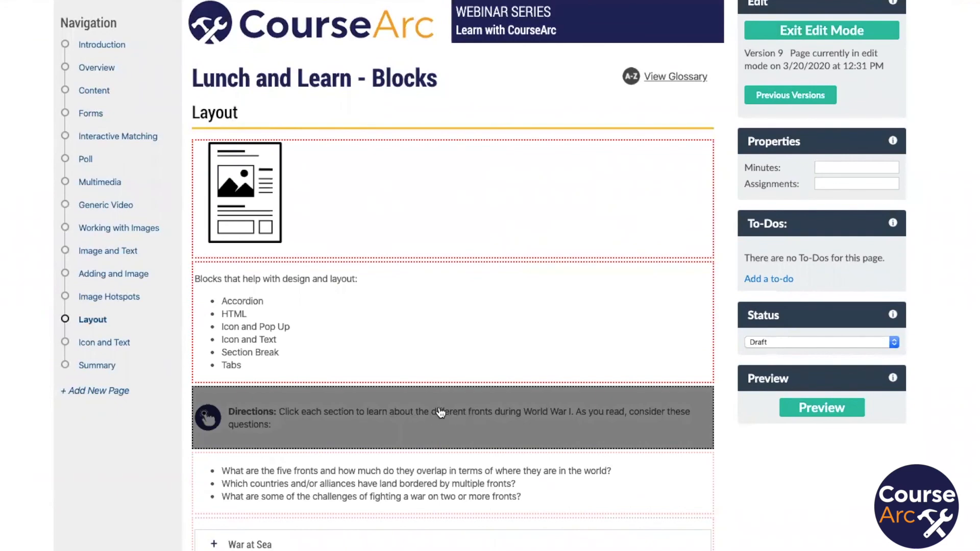
{"action": "left_click", "coordinate": [838, 32]}
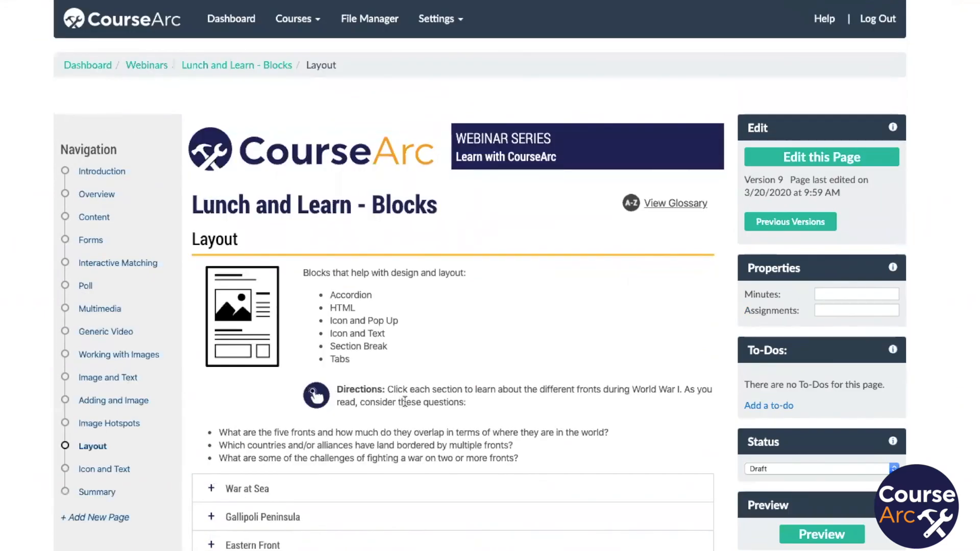
Put the Layout page in edit mode and add a Section Break block at the end of its content.
{"action": "left_click", "coordinate": [809, 154]}
{"action": "scroll", "coordinate": [532, 338], "scroll_direction": "down", "scroll_amount": 8}
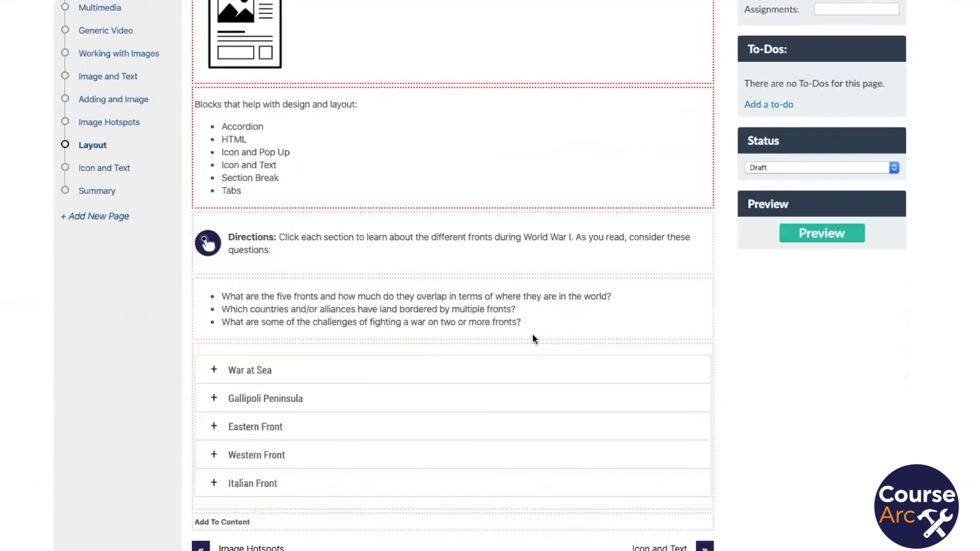
{"action": "left_click", "coordinate": [448, 372]}
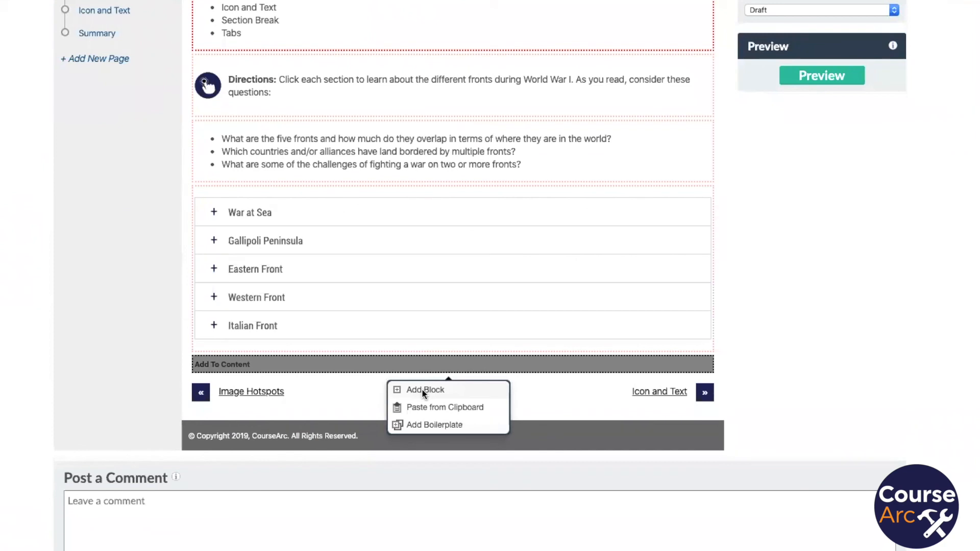
{"action": "left_click", "coordinate": [422, 389]}
{"action": "scroll", "coordinate": [391, 374], "scroll_direction": "down", "scroll_amount": 10}
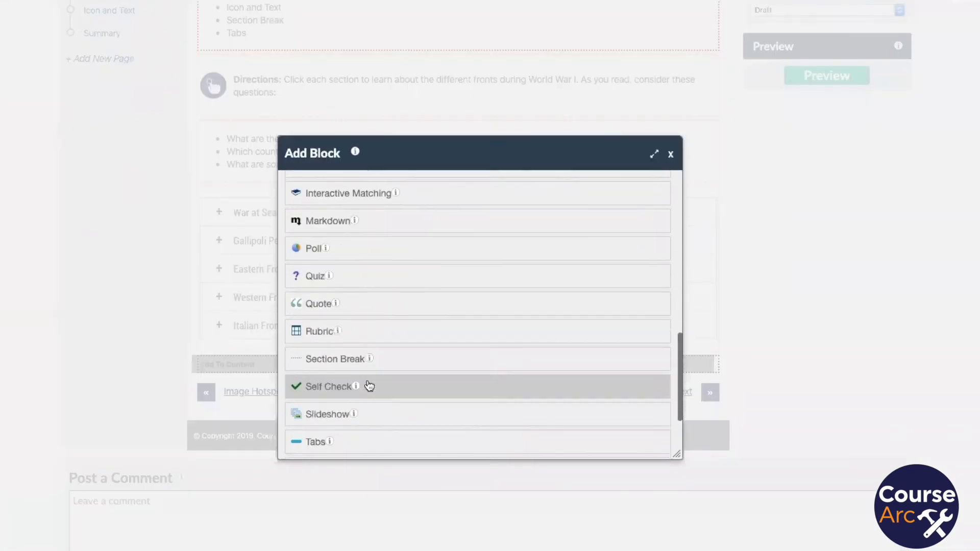
{"action": "left_click", "coordinate": [335, 347]}
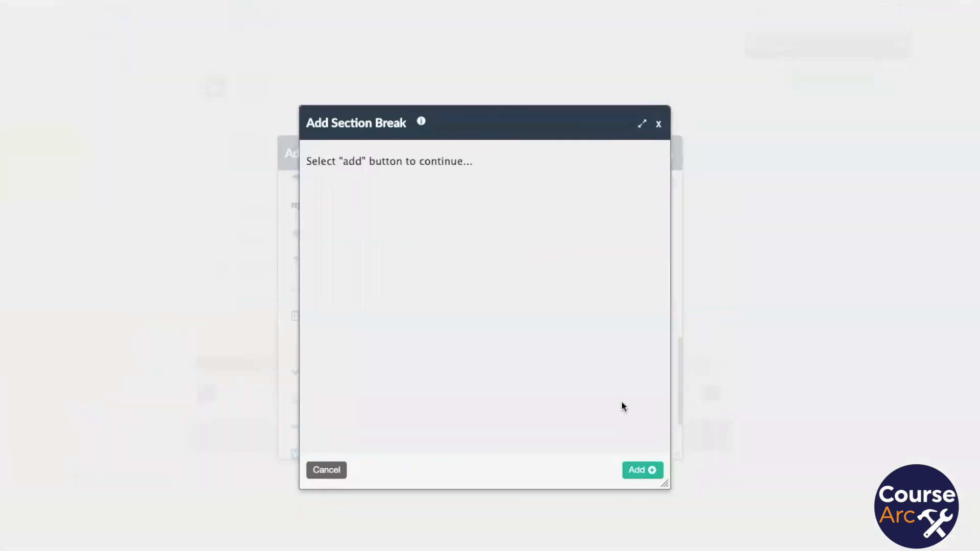
{"action": "left_click", "coordinate": [639, 469]}
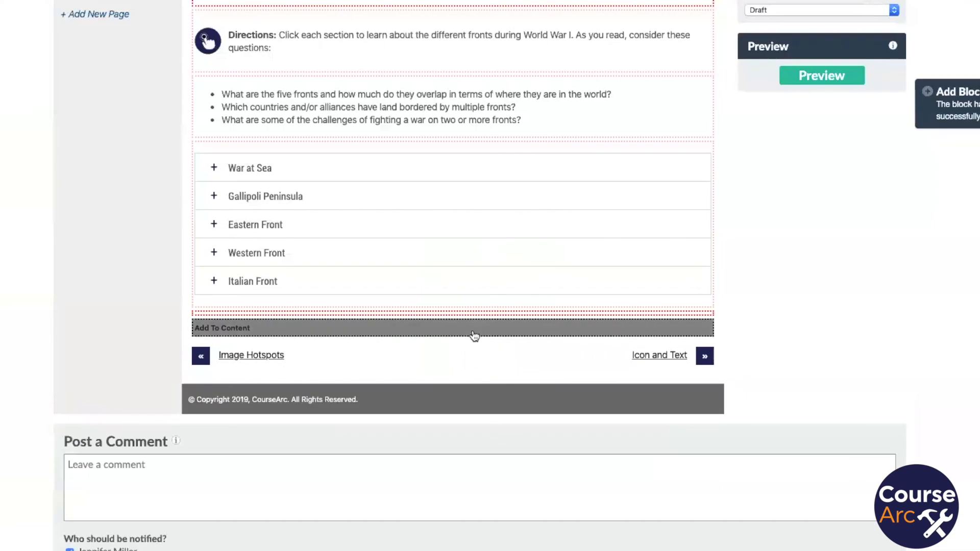
Move the section break between the list of layout blocks and the Directions block.
{"action": "left_click", "coordinate": [437, 315]}
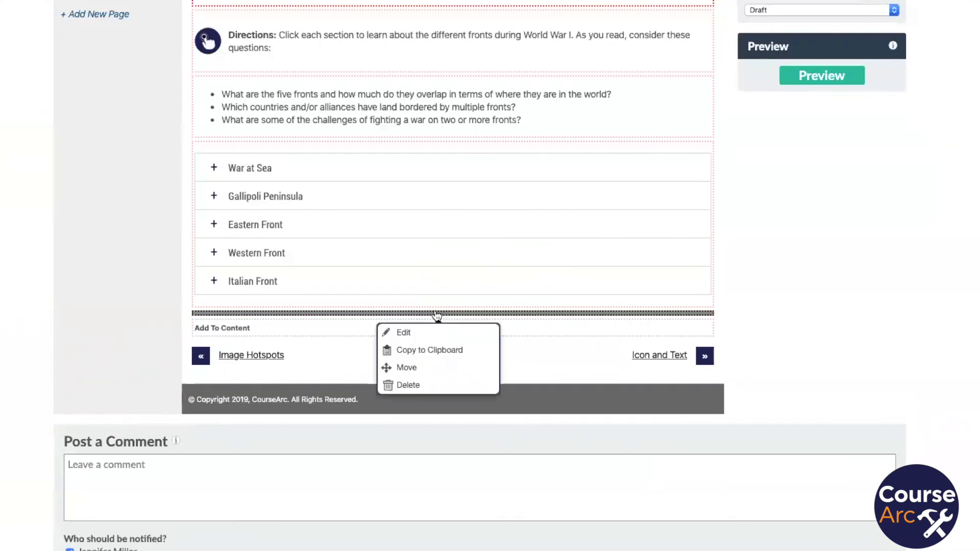
{"action": "left_click", "coordinate": [416, 369]}
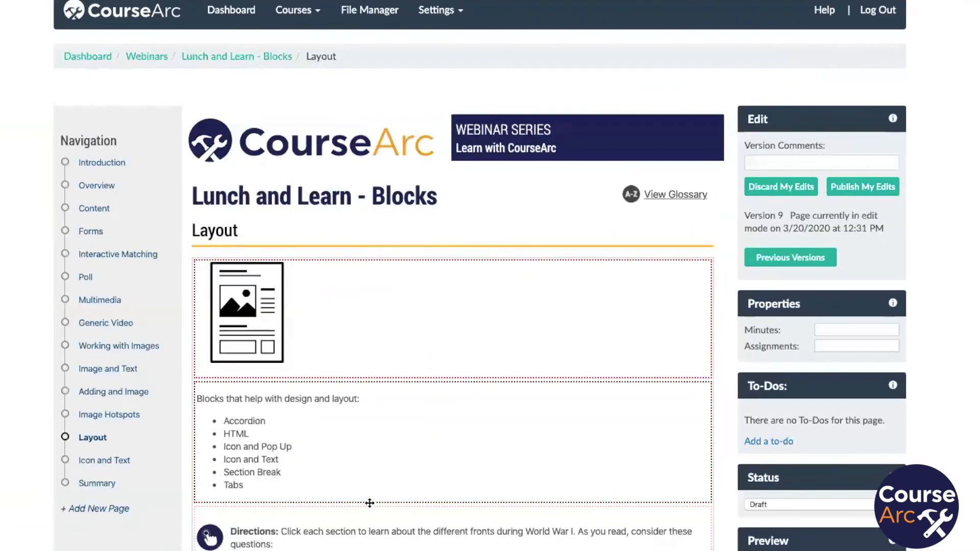
{"action": "scroll", "coordinate": [369, 503], "scroll_direction": "down", "scroll_amount": 5}
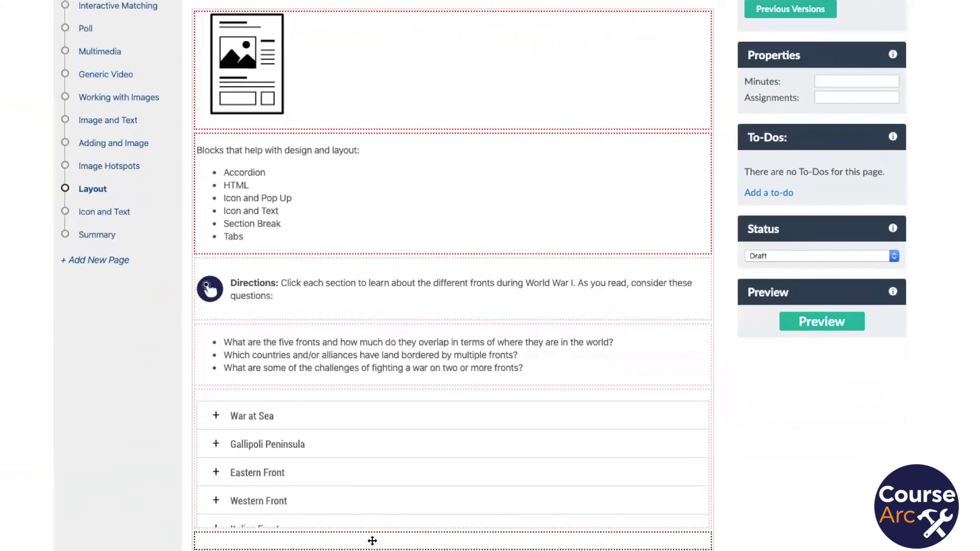
{"action": "left_click", "coordinate": [372, 267]}
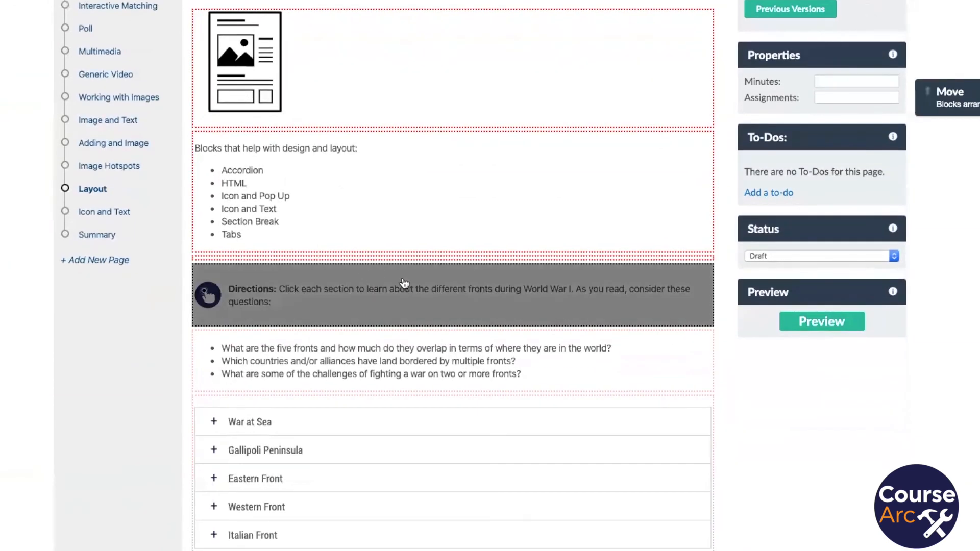
Publish the Layout page edits and review the spacing around the Directions block.
{"action": "scroll", "coordinate": [453, 298], "scroll_direction": "up", "scroll_amount": 5}
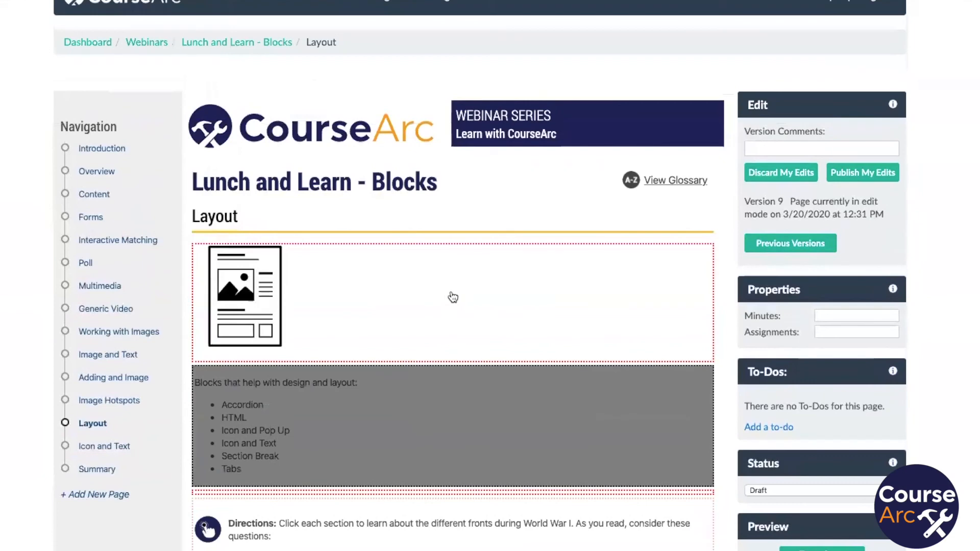
{"action": "scroll", "coordinate": [453, 297], "scroll_direction": "up", "scroll_amount": 1}
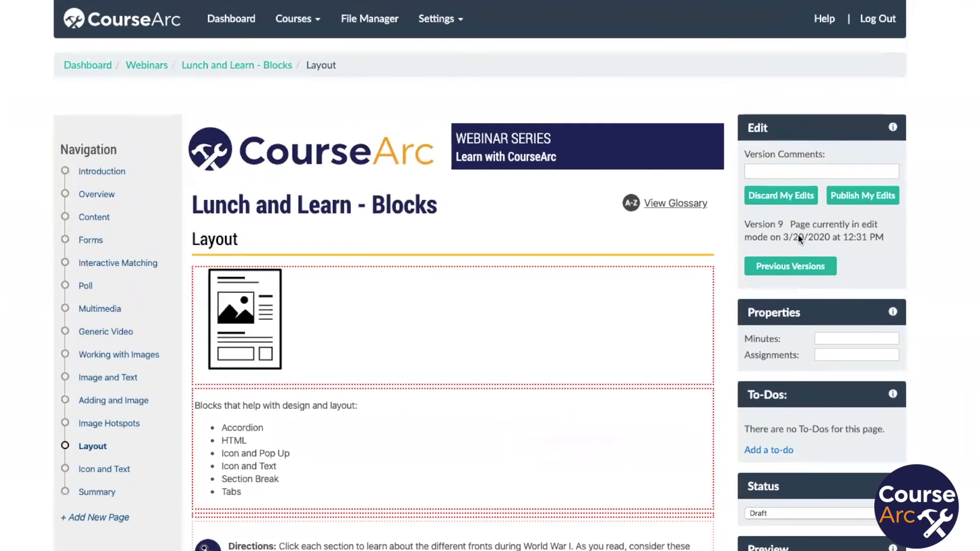
{"action": "left_click", "coordinate": [869, 203]}
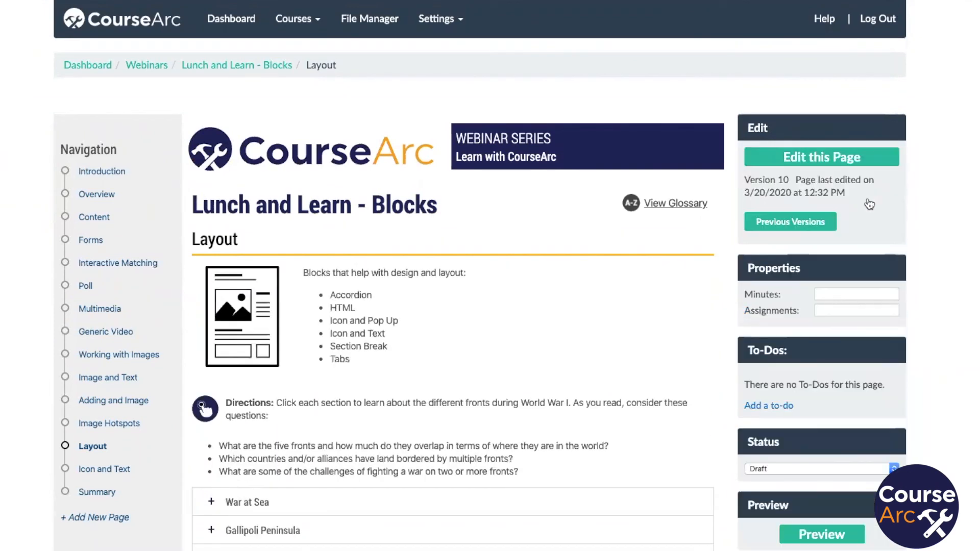
{"action": "scroll", "coordinate": [517, 484], "scroll_direction": "down", "scroll_amount": 1}
{"action": "scroll", "coordinate": [518, 484], "scroll_direction": "down", "scroll_amount": 1}
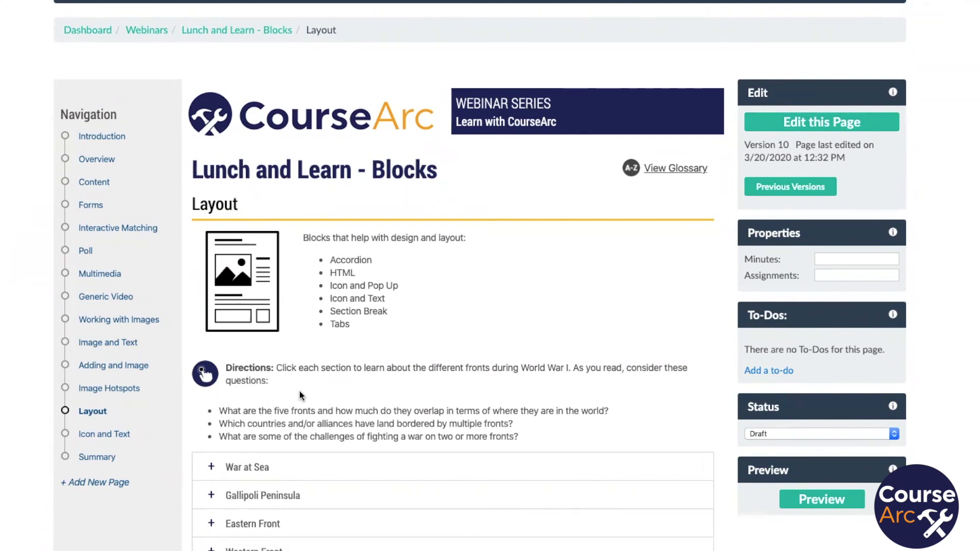
Put the Icon and Text page in edit mode and start a new Icon and Text block in its content.
{"action": "left_click", "coordinate": [105, 435]}
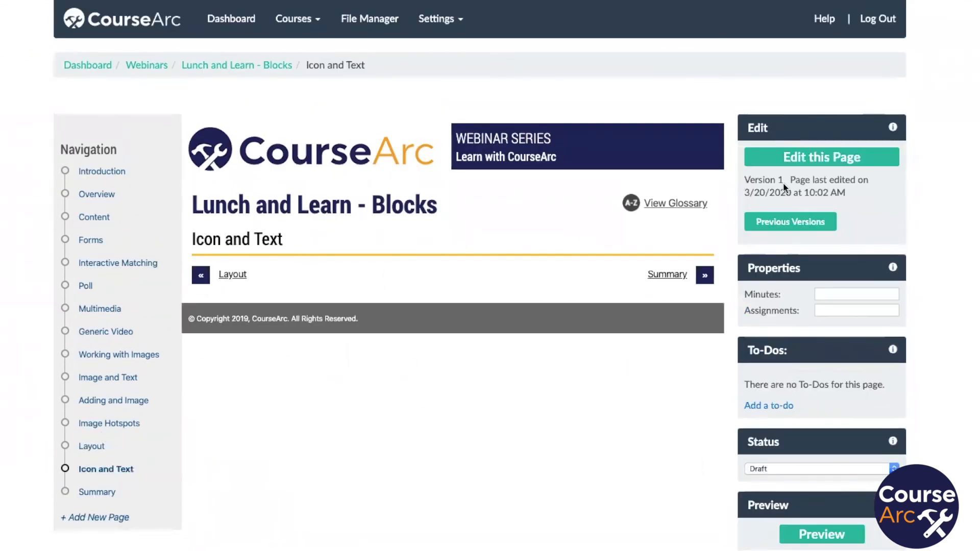
{"action": "left_click", "coordinate": [826, 158]}
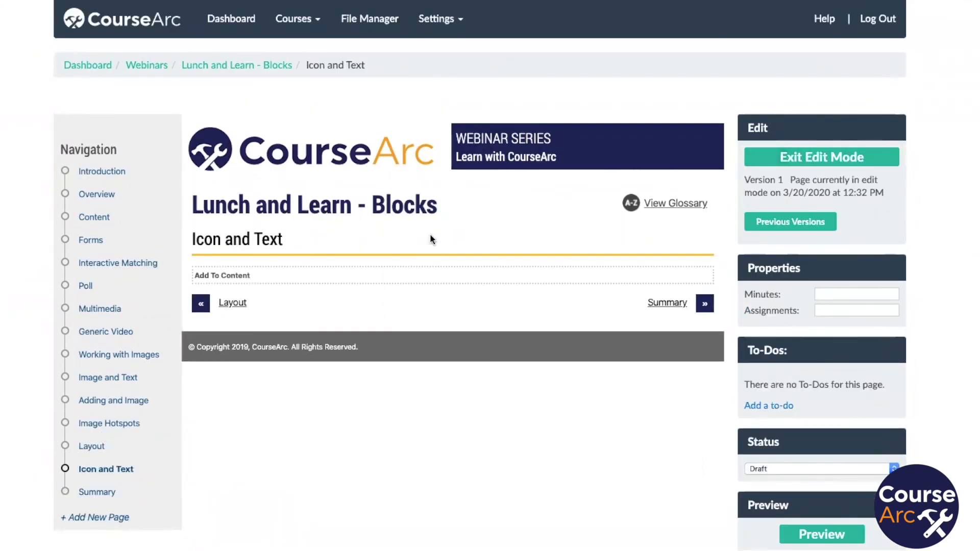
{"action": "left_click", "coordinate": [374, 280]}
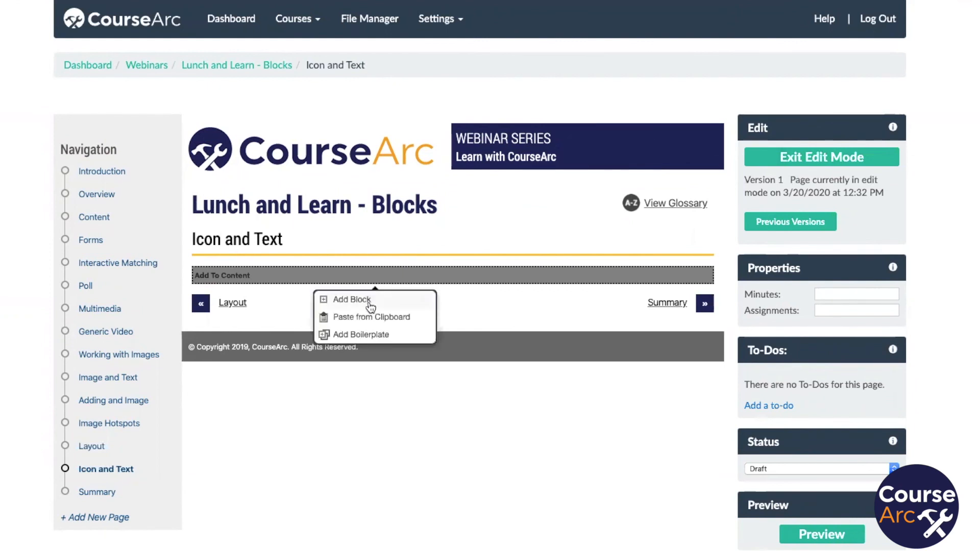
{"action": "left_click", "coordinate": [370, 301]}
{"action": "scroll", "coordinate": [343, 404], "scroll_direction": "down", "scroll_amount": 3}
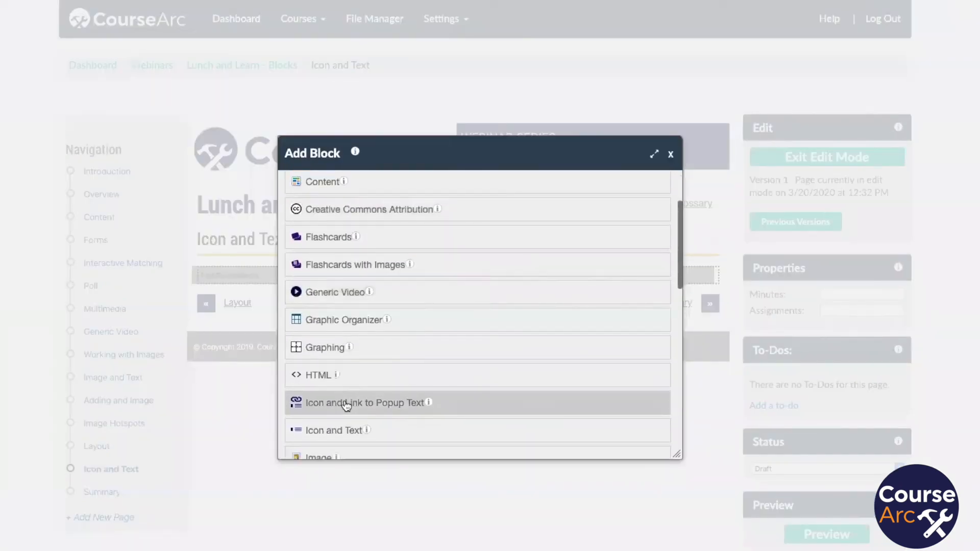
{"action": "left_click", "coordinate": [327, 394]}
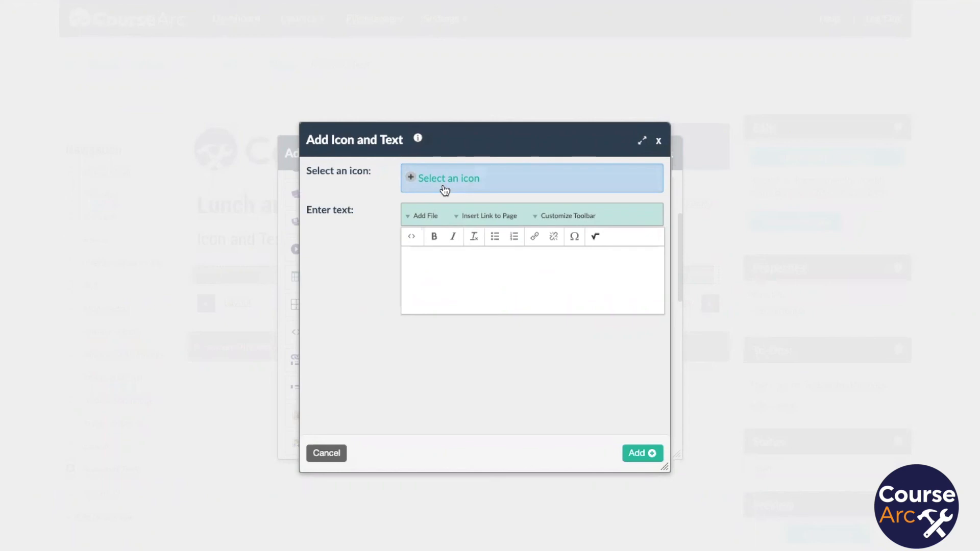
Choose the Interactive hand icon from iconSet2 as the block's icon.
{"action": "left_click", "coordinate": [444, 189]}
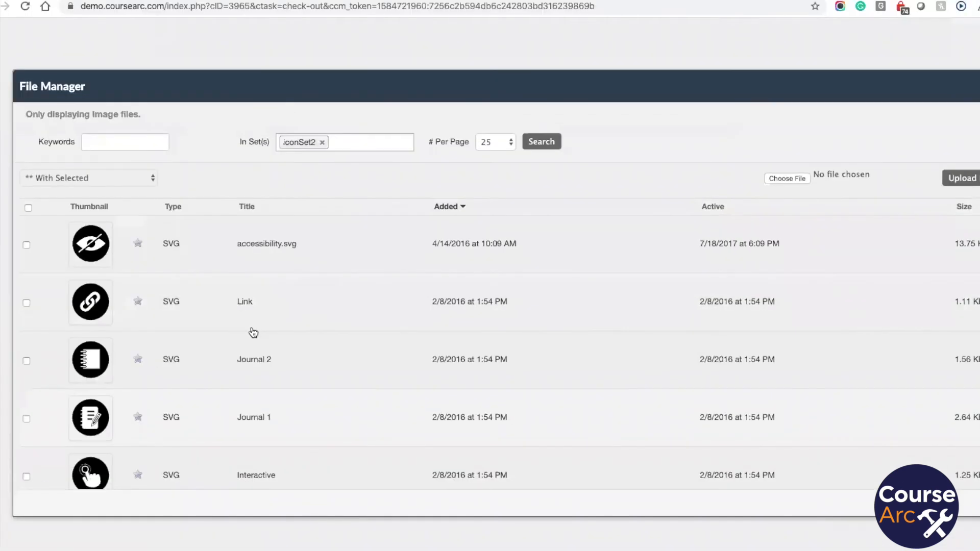
{"action": "scroll", "coordinate": [253, 333], "scroll_direction": "down", "scroll_amount": 5}
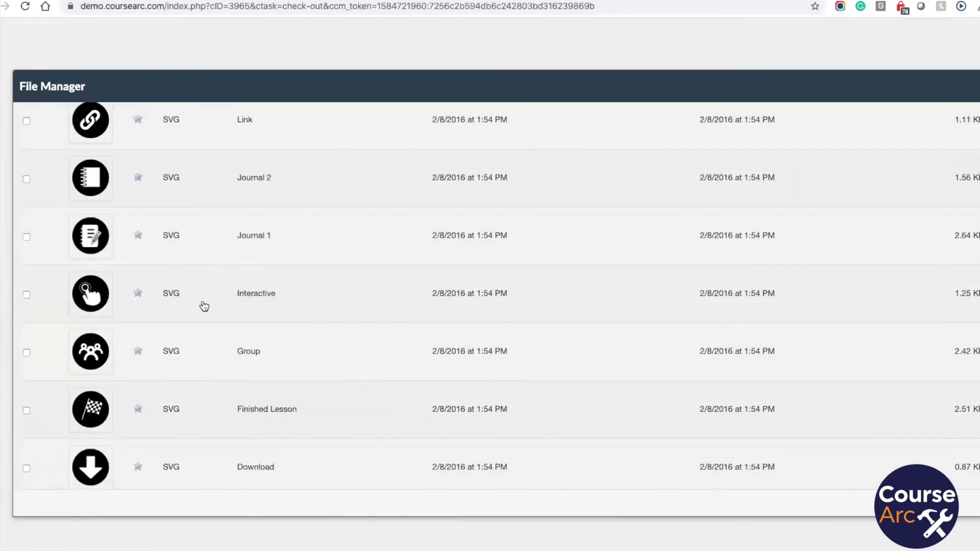
{"action": "left_click", "coordinate": [88, 294]}
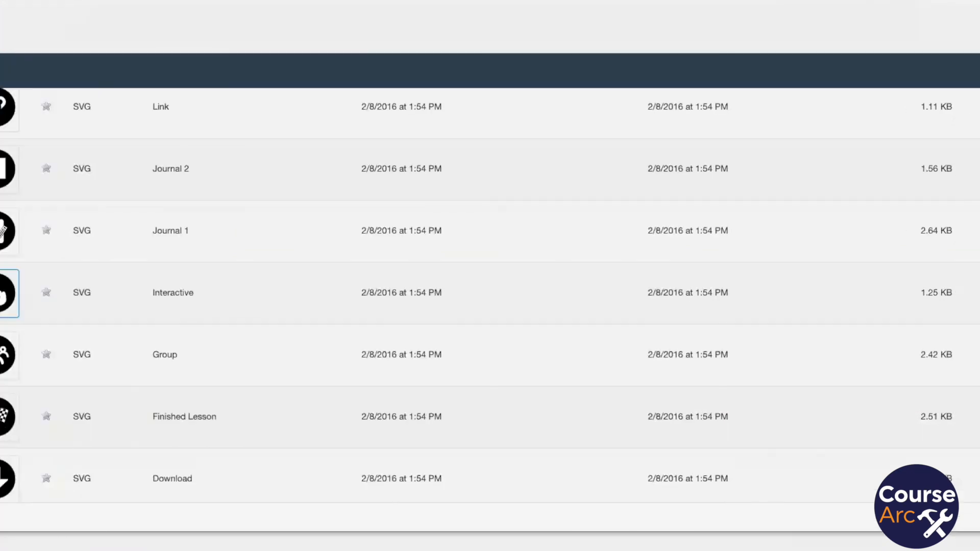
{"action": "left_click", "coordinate": [4, 294]}
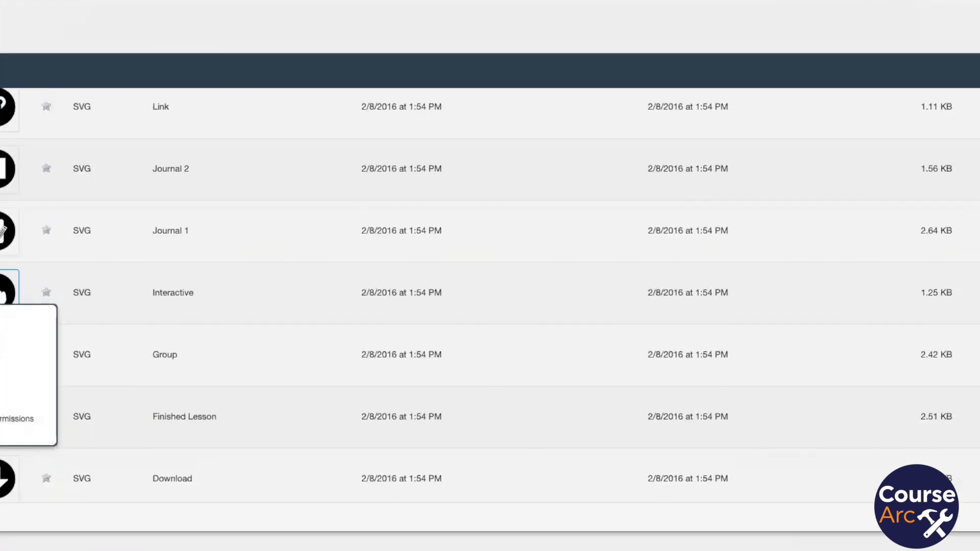
{"action": "left_click", "coordinate": [10, 314]}
Enter the text "Directions: Please complete the following activity......", add the block to the page, and publish the edits.
{"action": "left_click", "coordinate": [447, 293]}
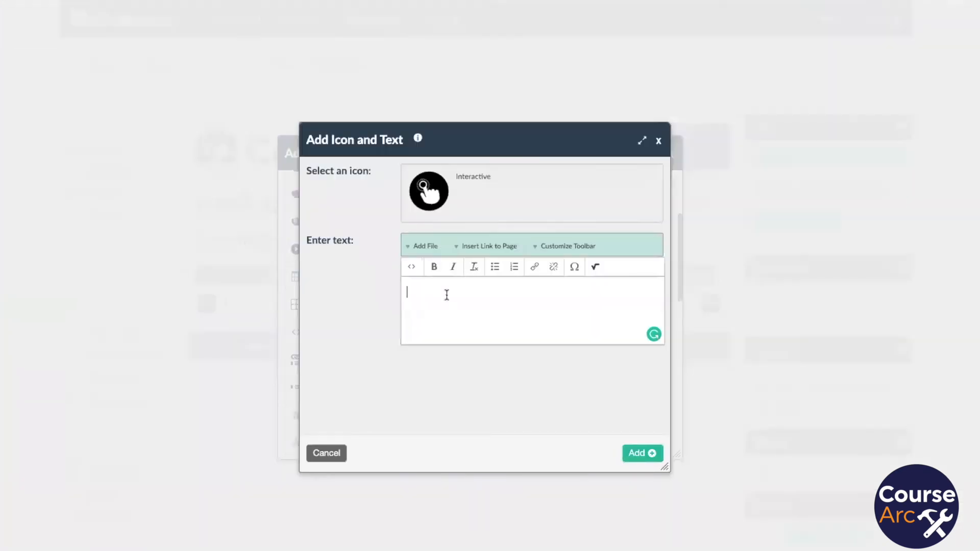
{"action": "type", "text": "Directions:"}
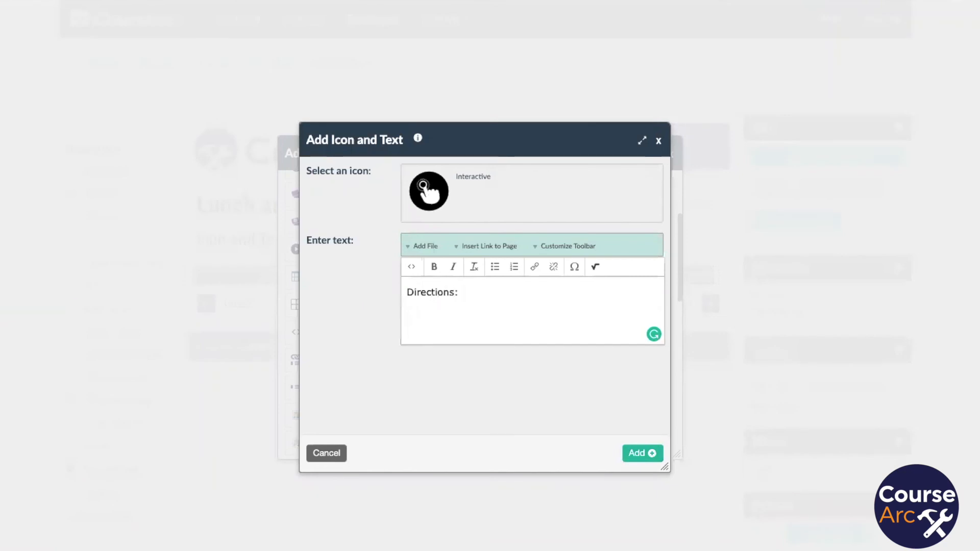
{"action": "type", "text": "Please compelt"}
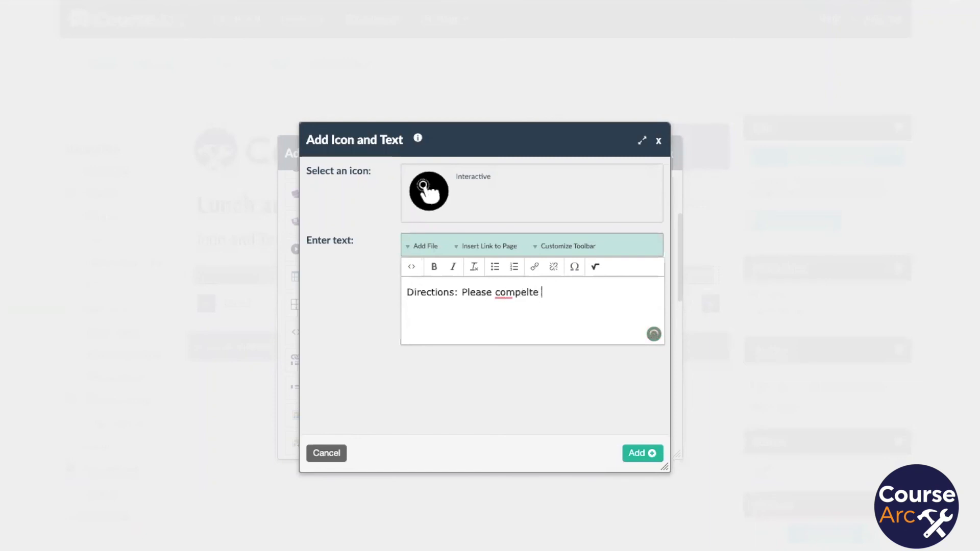
{"action": "key", "text": "BackSpace"}
{"action": "key", "text": "BackSpace"}
{"action": "key", "text": "BackSpace"}
{"action": "key", "text": "BackSpace"}
{"action": "type", "text": "lete the following ac"}
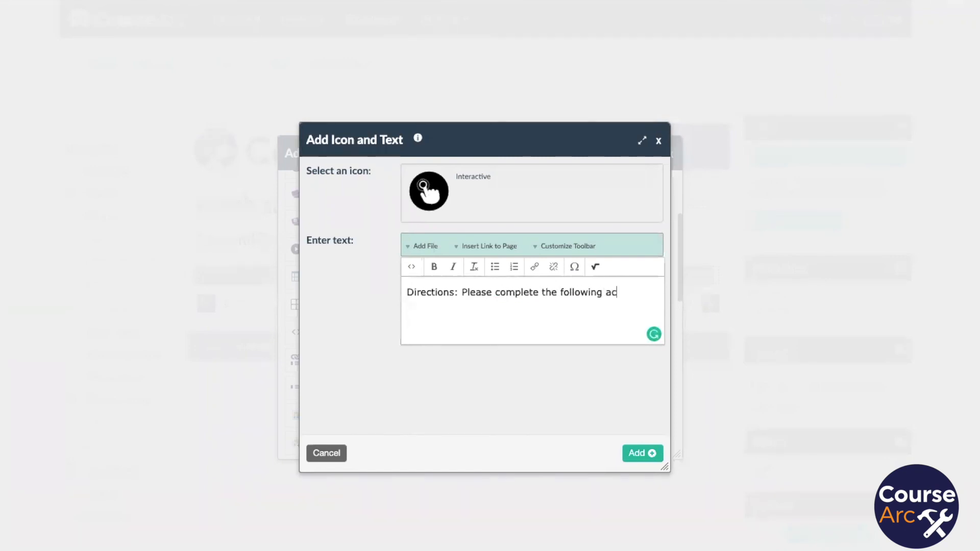
{"action": "type", "text": "tivity......"}
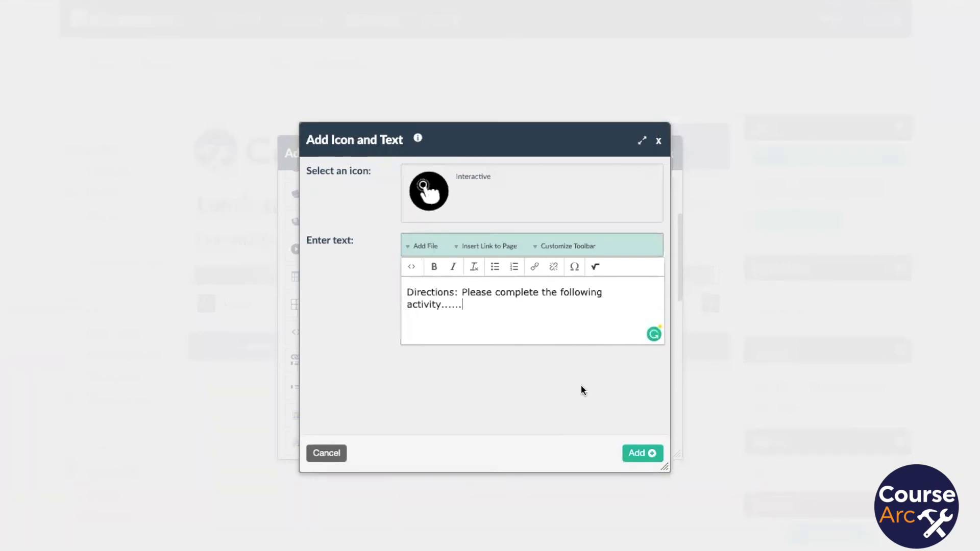
{"action": "left_click", "coordinate": [644, 454]}
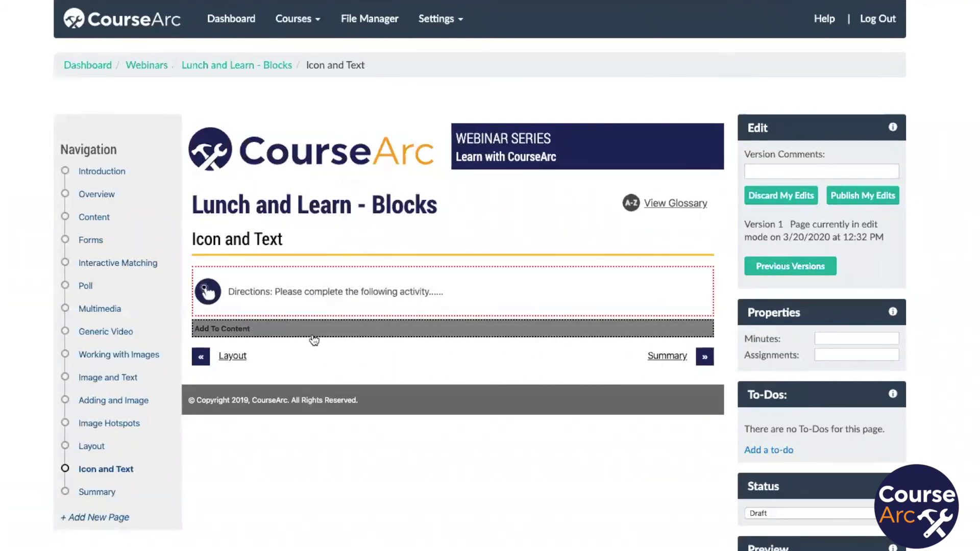
{"action": "left_click", "coordinate": [874, 196]}
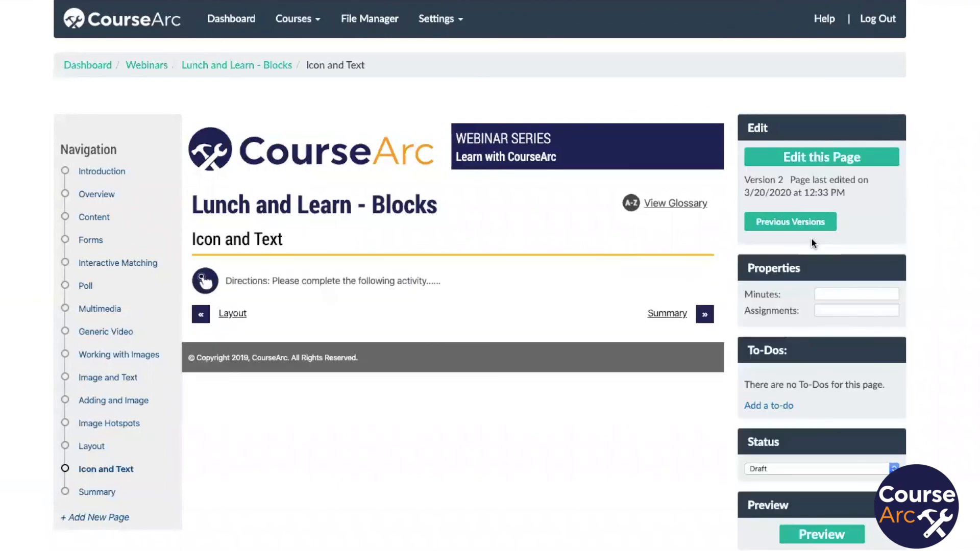